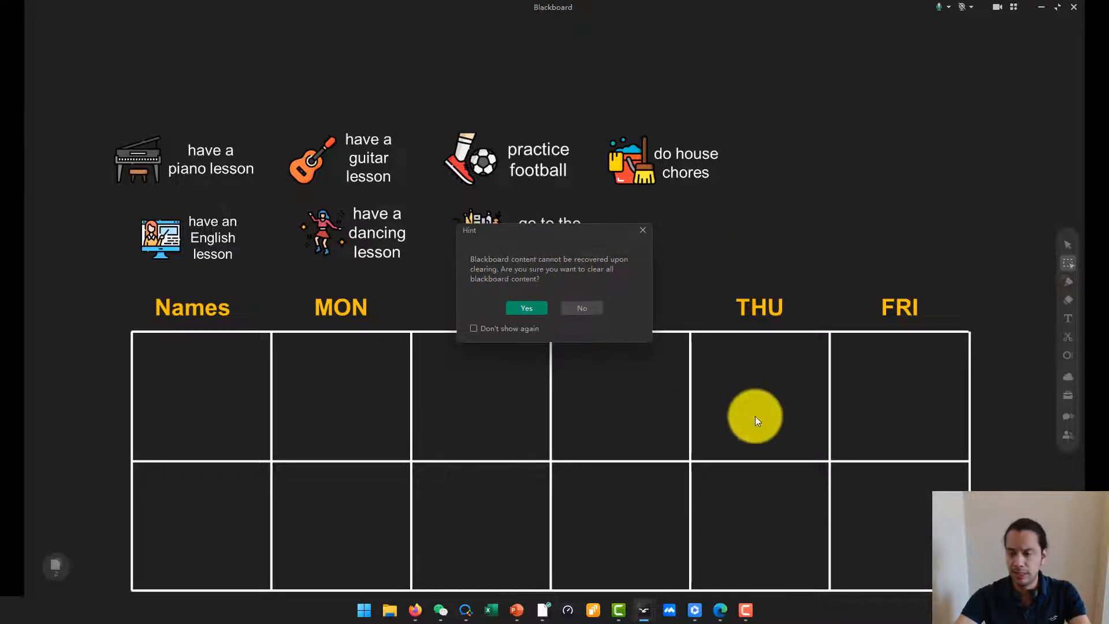
# - Clear all blackboard content and minimize the Our Class Flag Week1&2 V4.pptx window
pyautogui.click(529, 308)
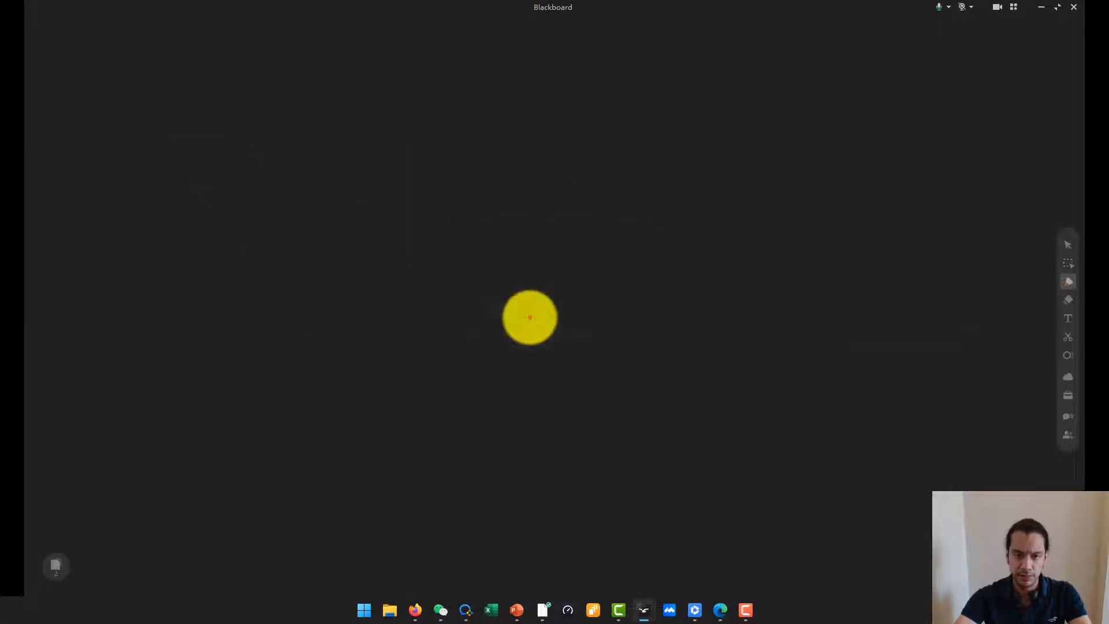
pyautogui.scroll(10, 522, 373)
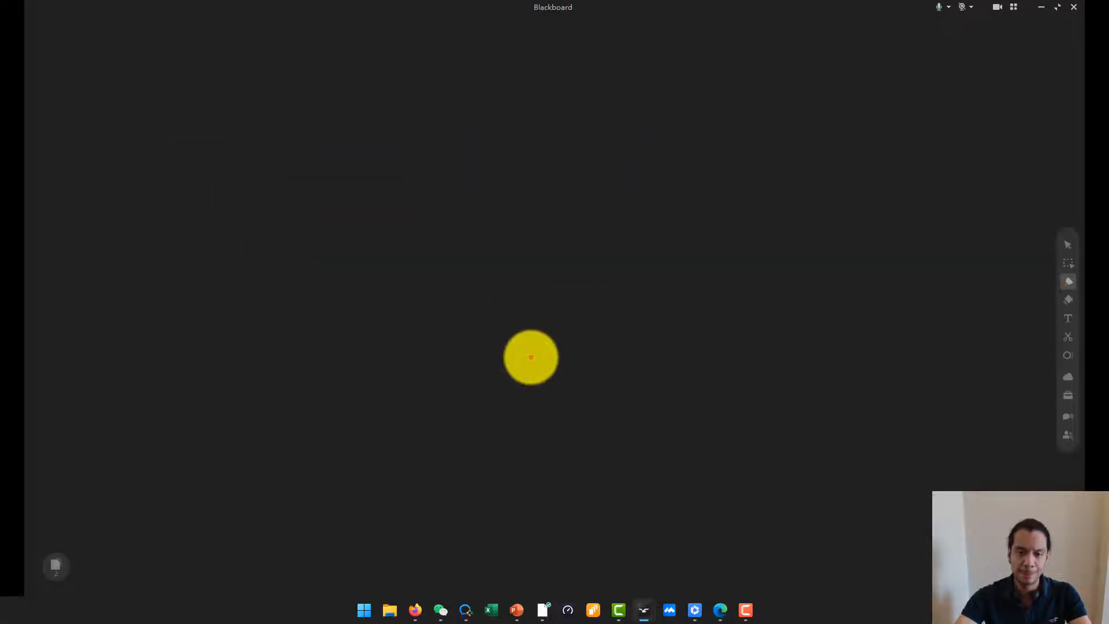
pyautogui.click(46, 579)
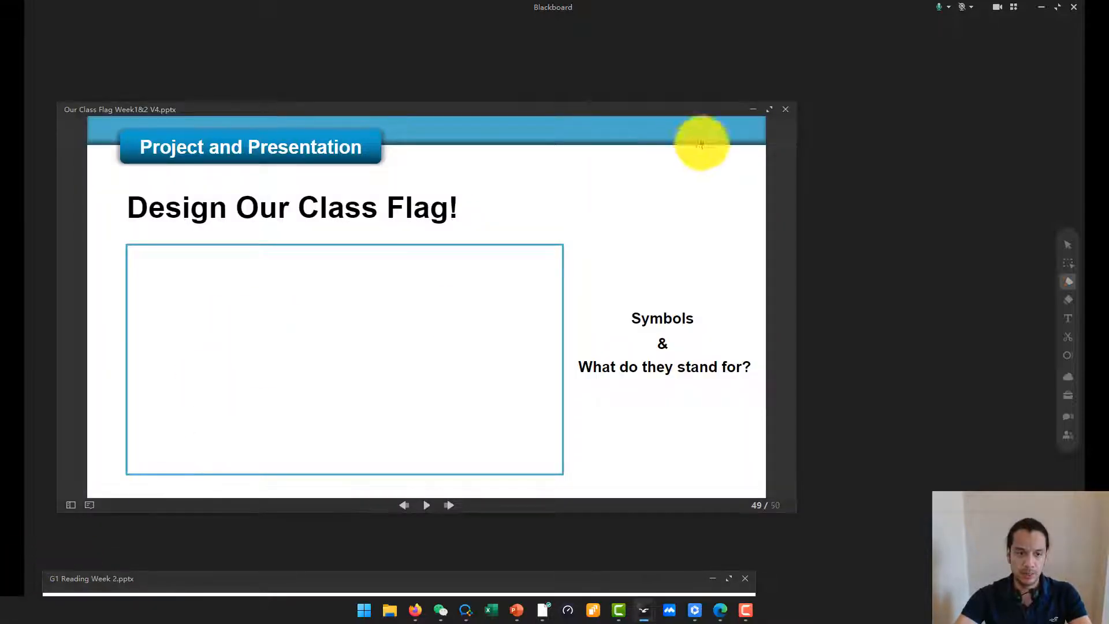
pyautogui.click(757, 109)
# - Try to draw a rectangular flag outline on the empty blackboard, and delete the attempts
pyautogui.moveTo(403, 224); pyautogui.dragTo(835, 536)
pyautogui.hotkey('ctrl', 'z')
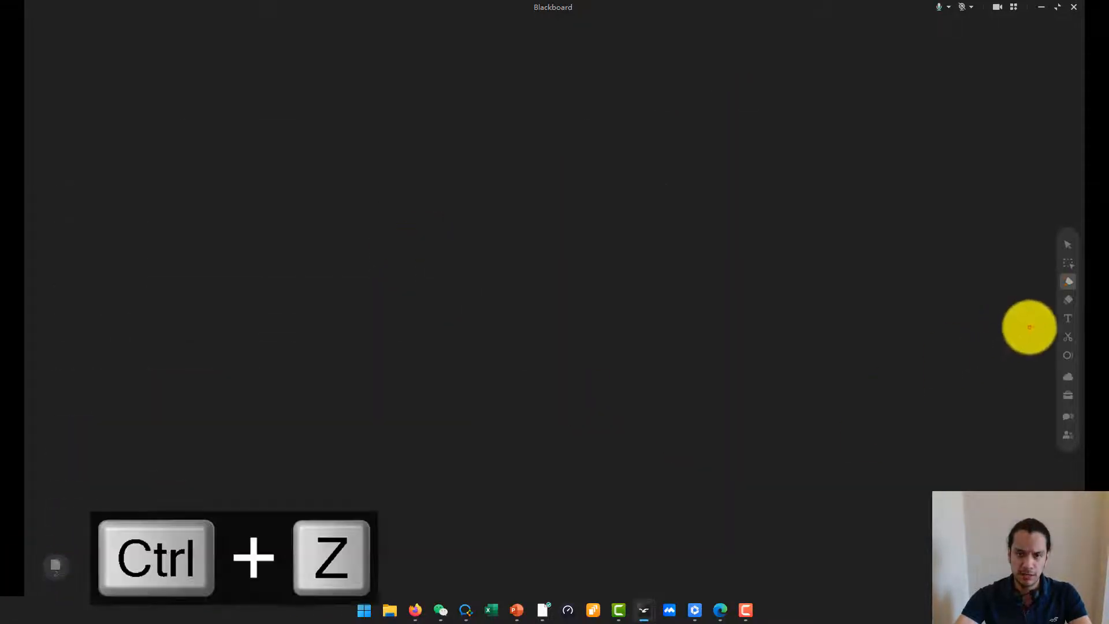
pyautogui.click(1066, 283)
pyautogui.click(1039, 280)
pyautogui.moveTo(311, 201); pyautogui.dragTo(635, 511)
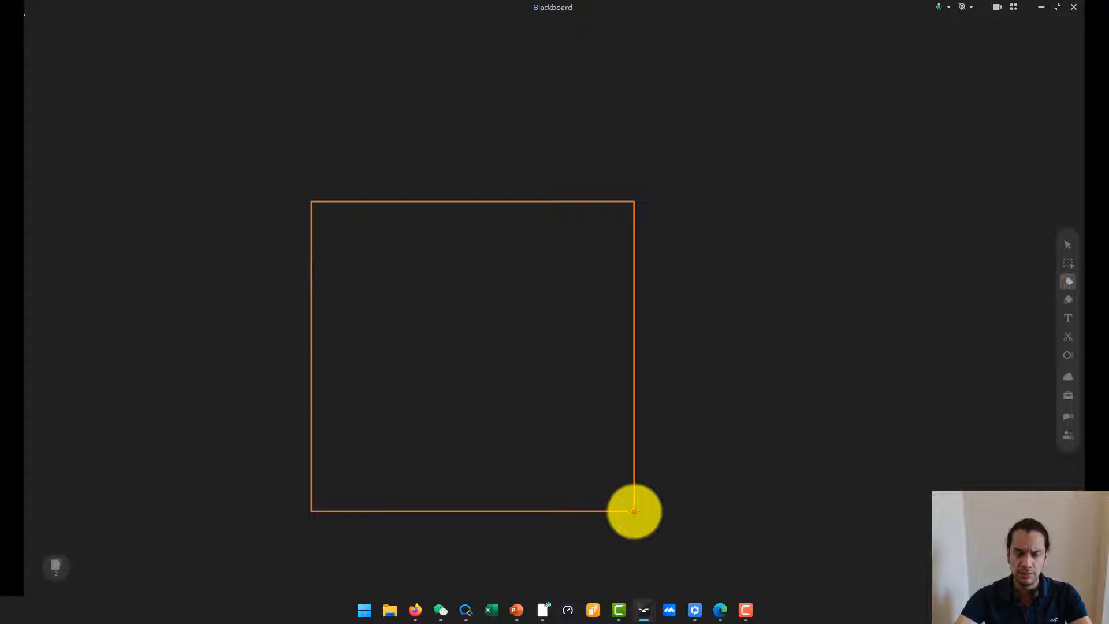
pyautogui.moveTo(634, 511); pyautogui.dragTo(784, 497)
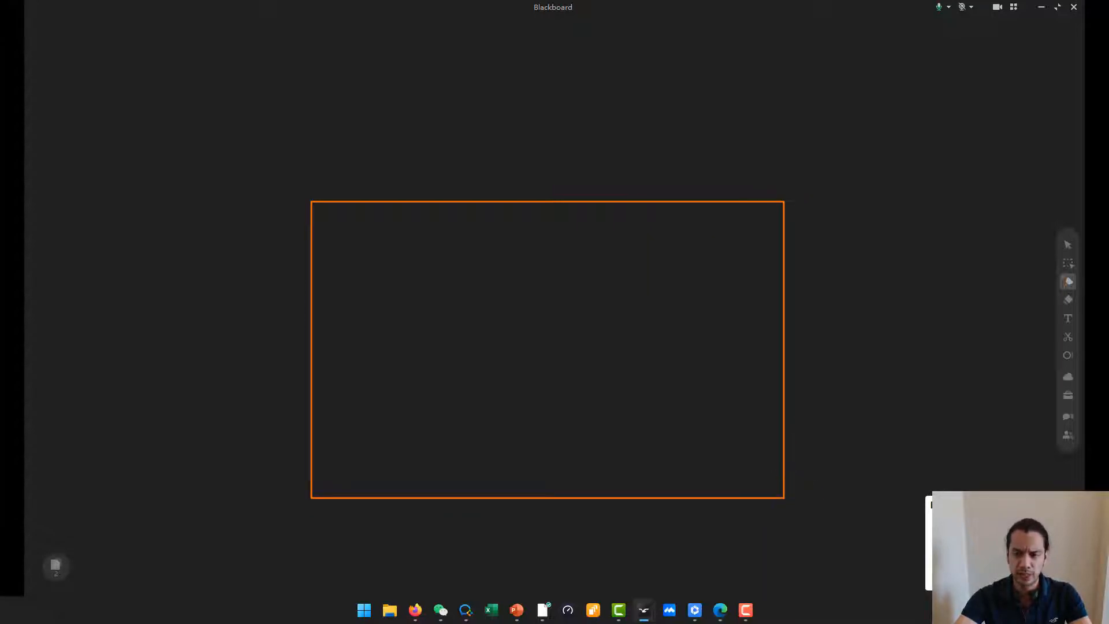
pyautogui.hotkey('ctrl', 'a')
pyautogui.press('Delete')
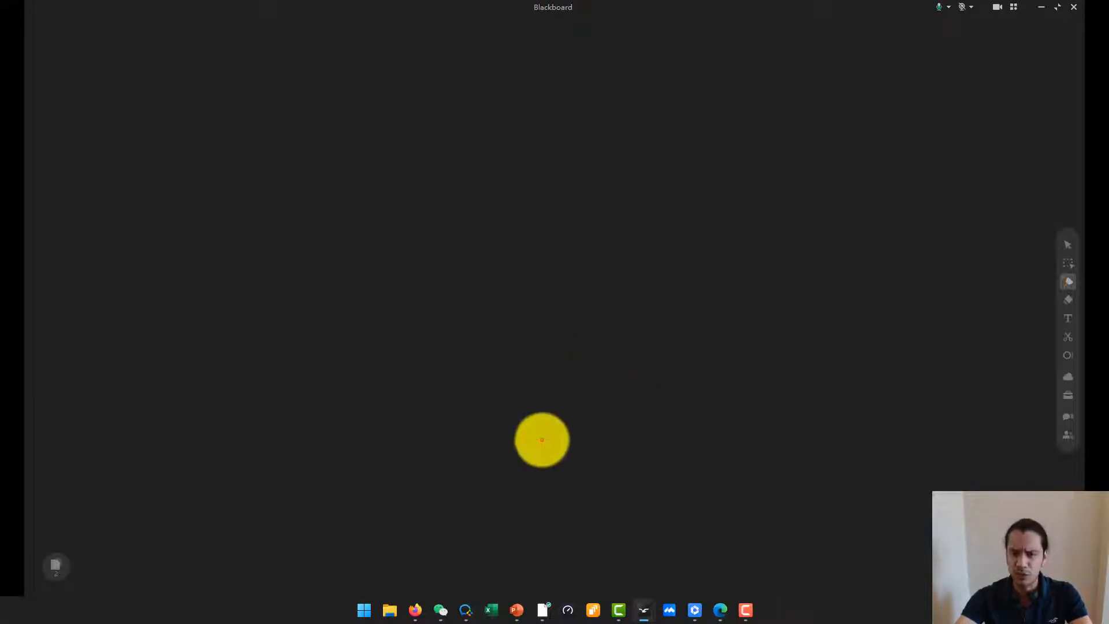
# - Switch to the Edge browser and search the web for "common ratio of flags"
pyautogui.click(719, 607)
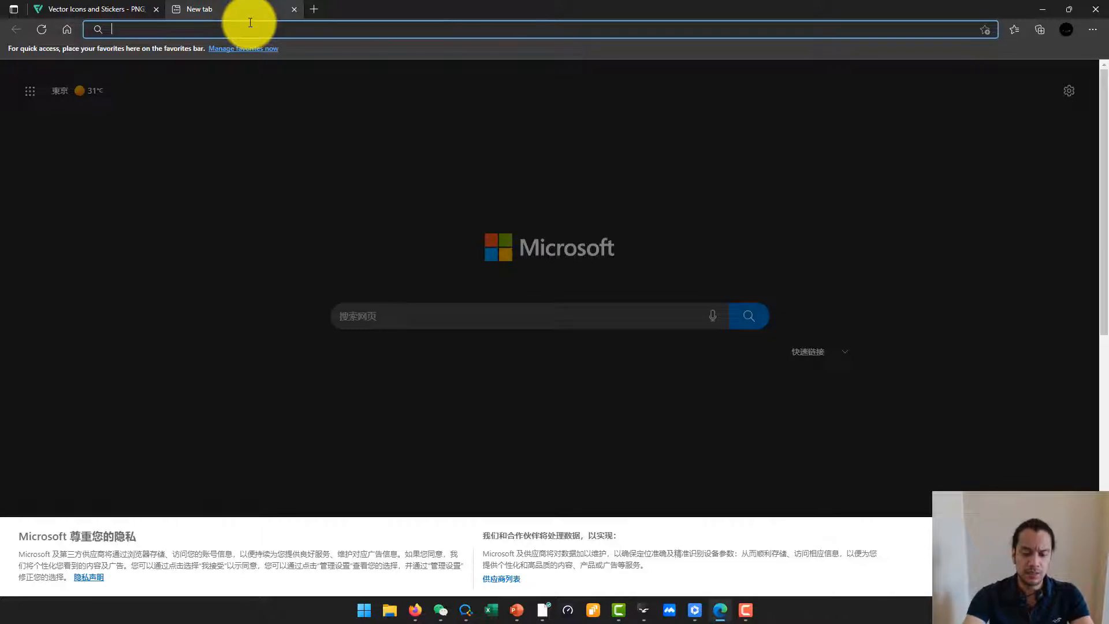
pyautogui.write('svd')
pyautogui.press('BackSpace')
pyautogui.press('BackSpace')
pyautogui.press('BackSpace')
pyautogui.write('com')
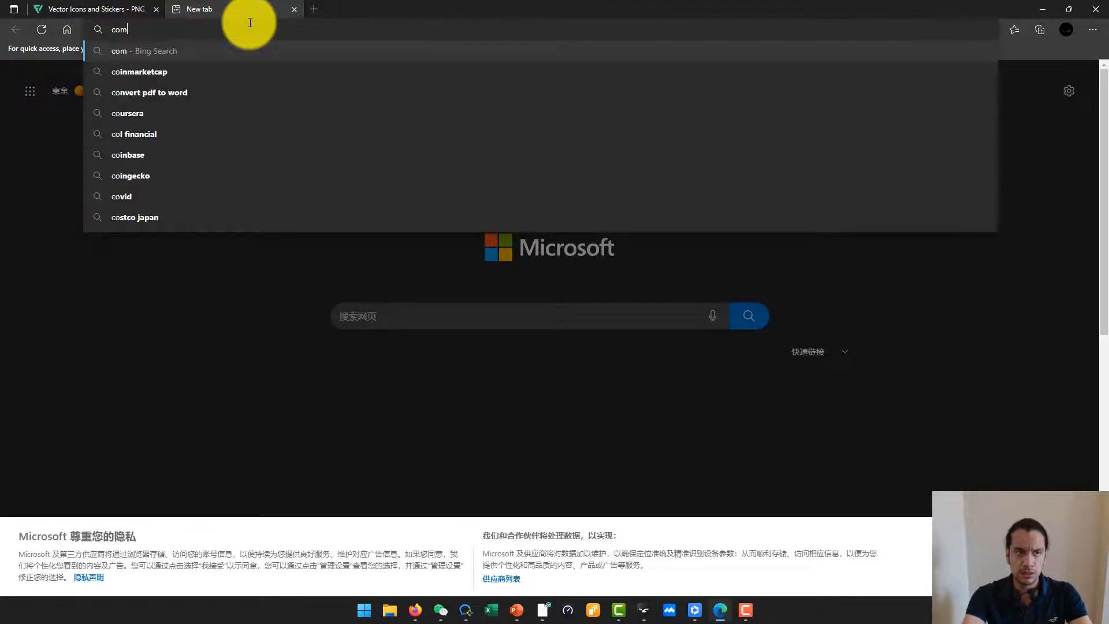
pyautogui.write('mon ratio of flags')
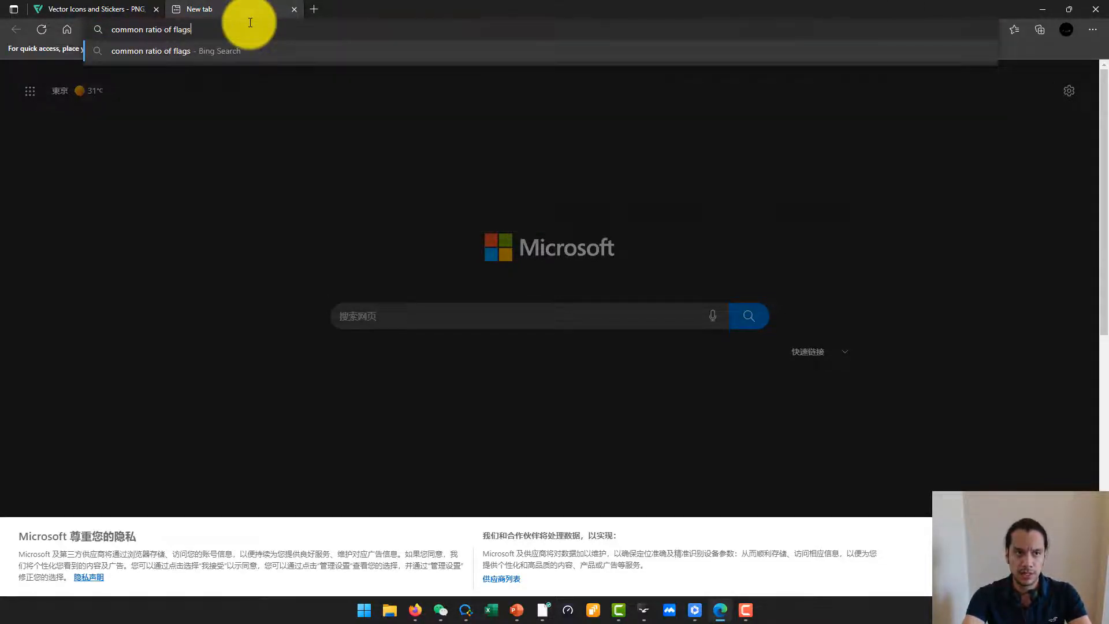
pyautogui.press('Return')
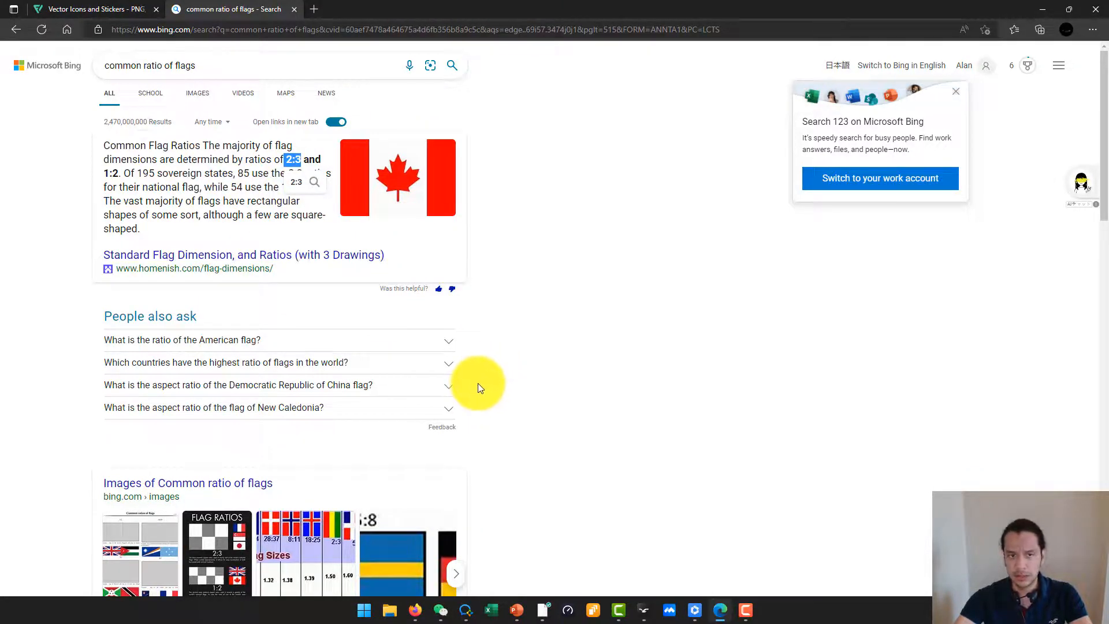
# - Switch to PowerPoint with the blank slide 17 open for drawing the flag
pyautogui.click(517, 610)
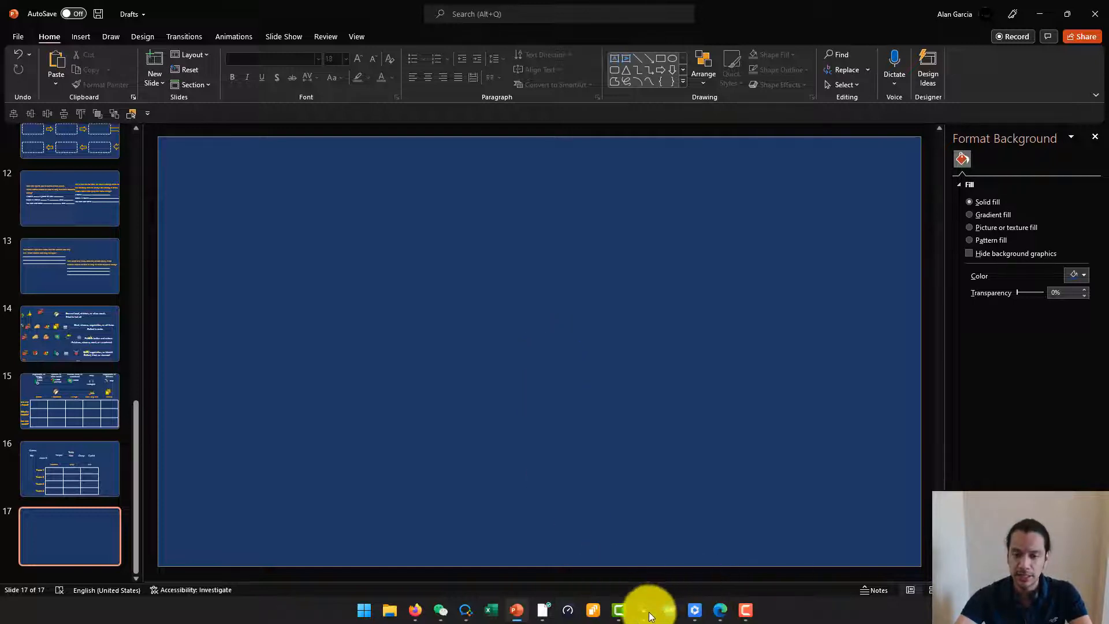
pyautogui.moveTo(645, 607)
pyautogui.click(689, 555)
pyautogui.hotkey('alt', 'Tab')
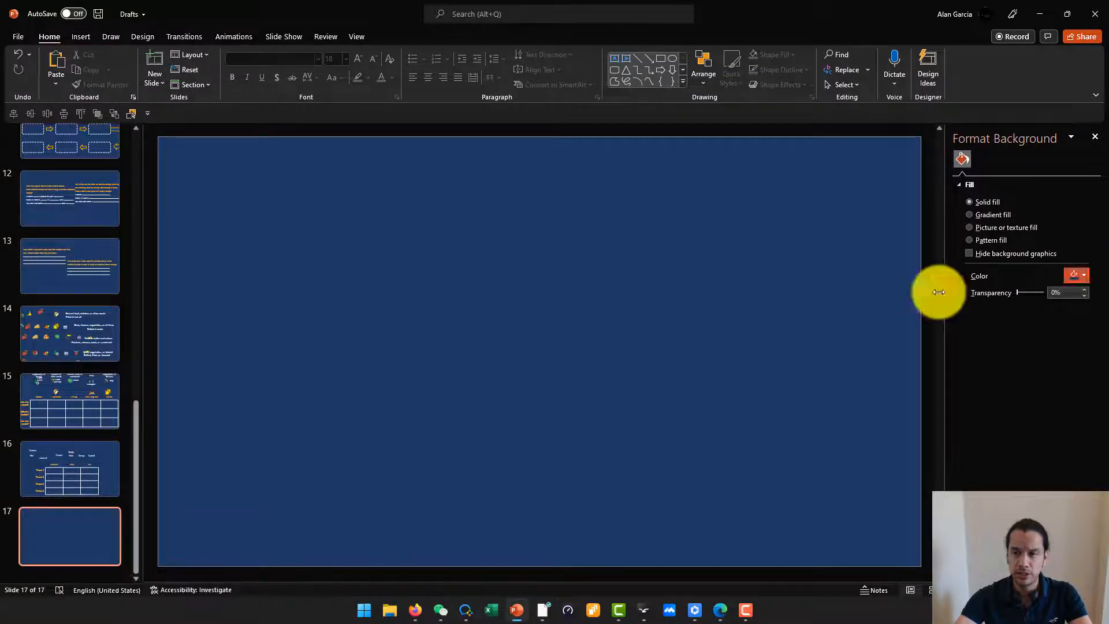
# - Apply a solid background in the custom RGB colour 32, 56, 100 to slide 17
pyautogui.rightClick(446, 381)
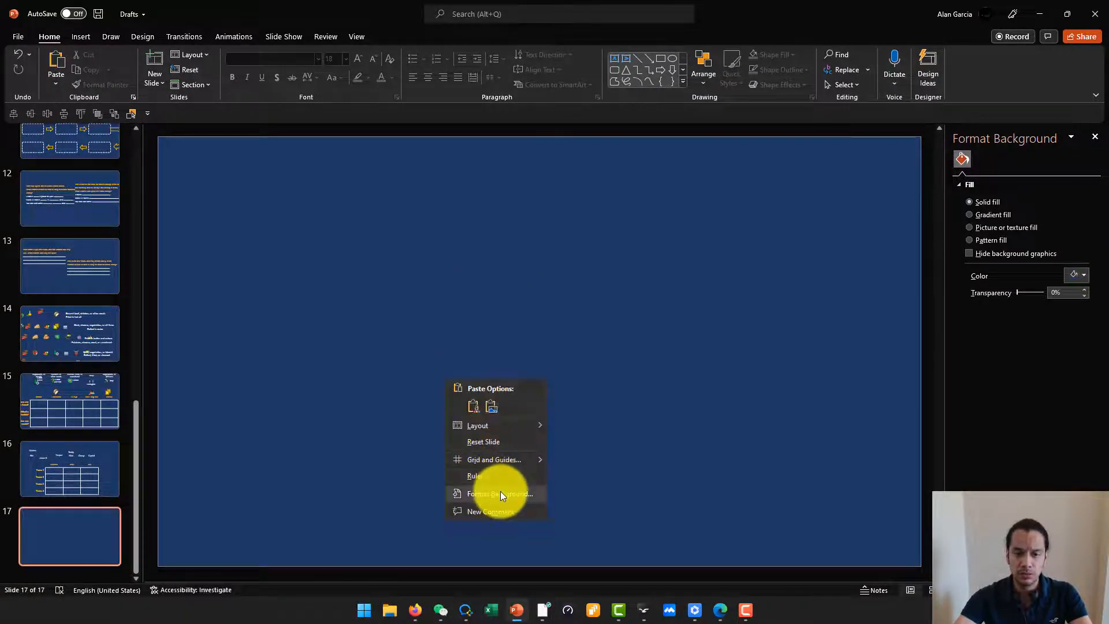
pyautogui.rightClick(378, 345)
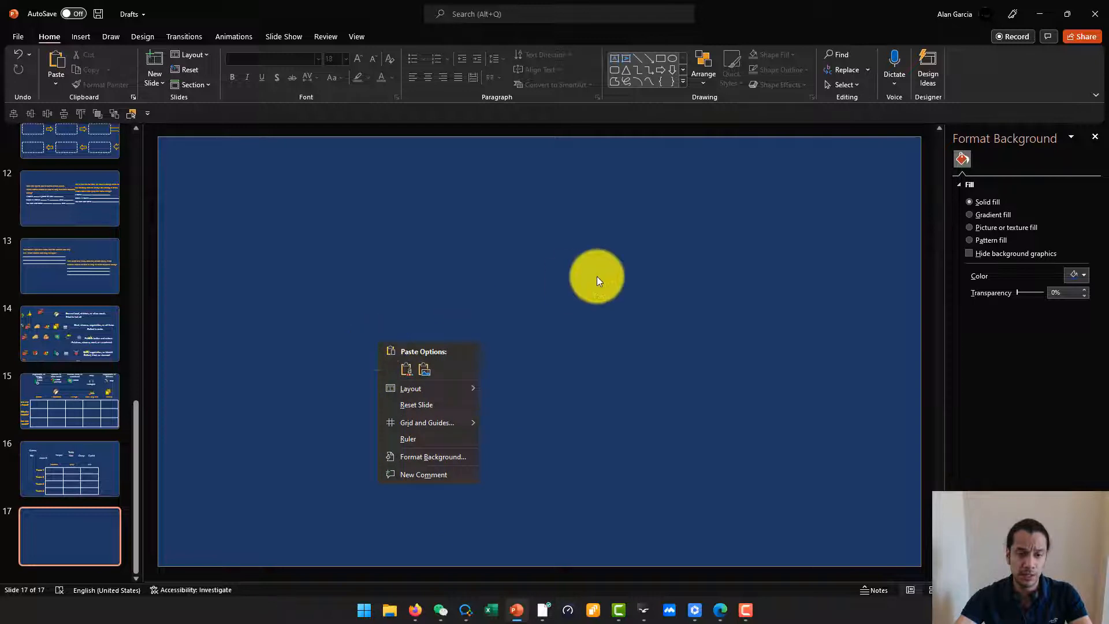
pyautogui.rightClick(518, 299)
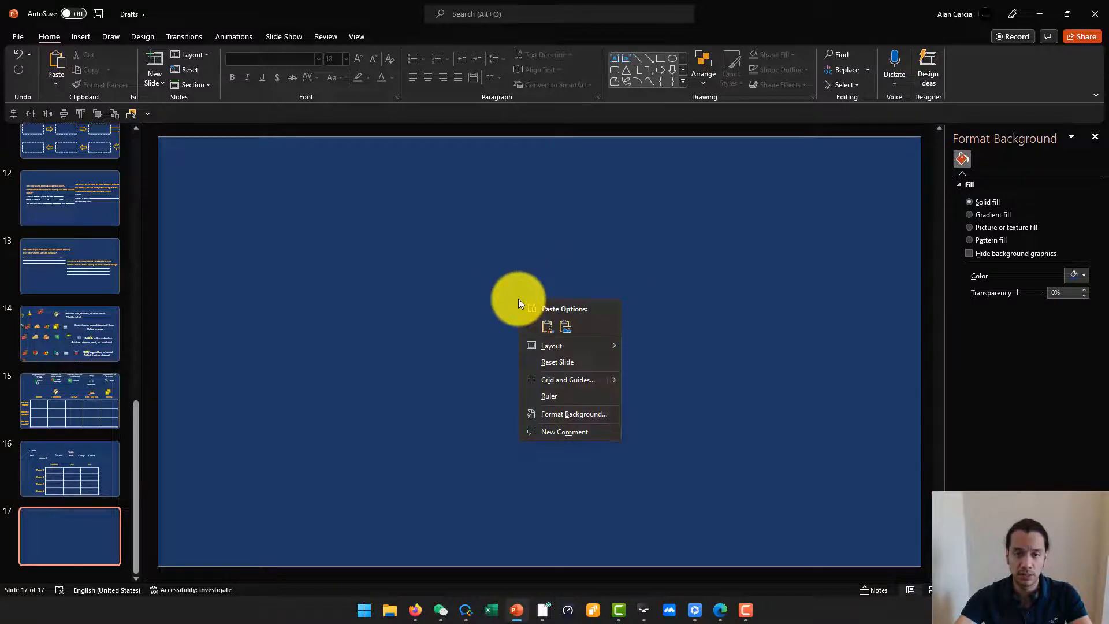
pyautogui.click(595, 413)
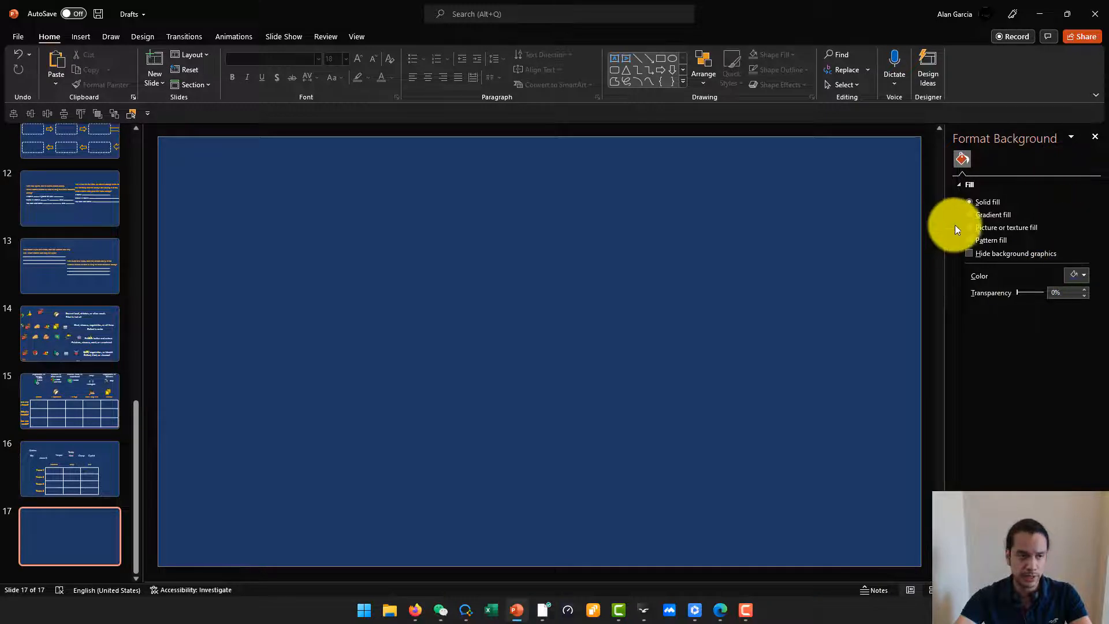
pyautogui.click(1082, 277)
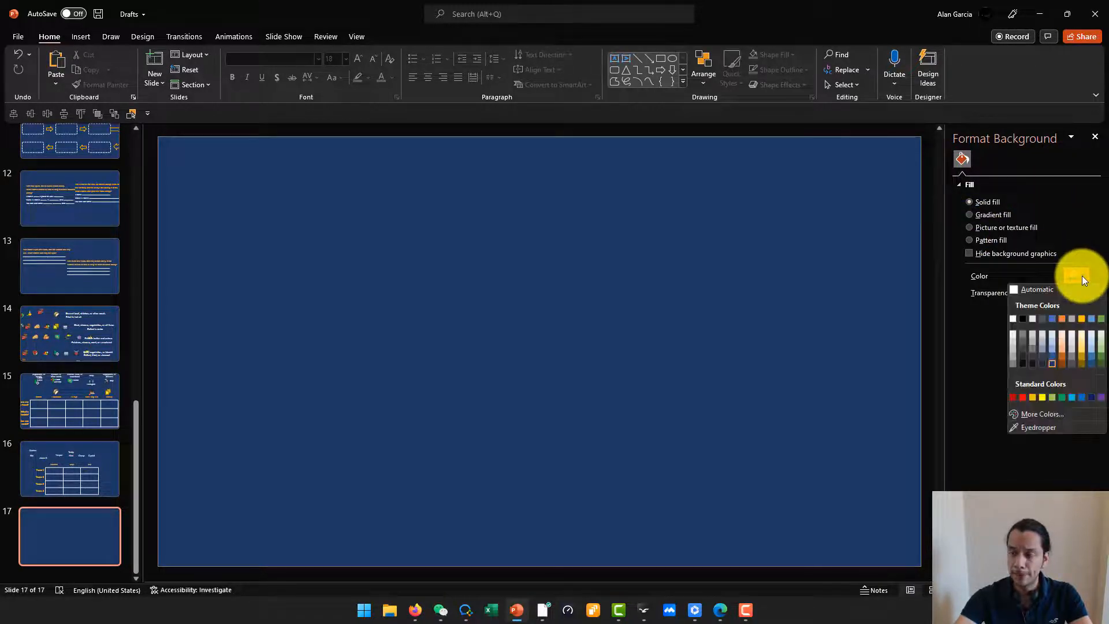
pyautogui.click(1062, 411)
pyautogui.moveTo(541, 367); pyautogui.dragTo(473, 365)
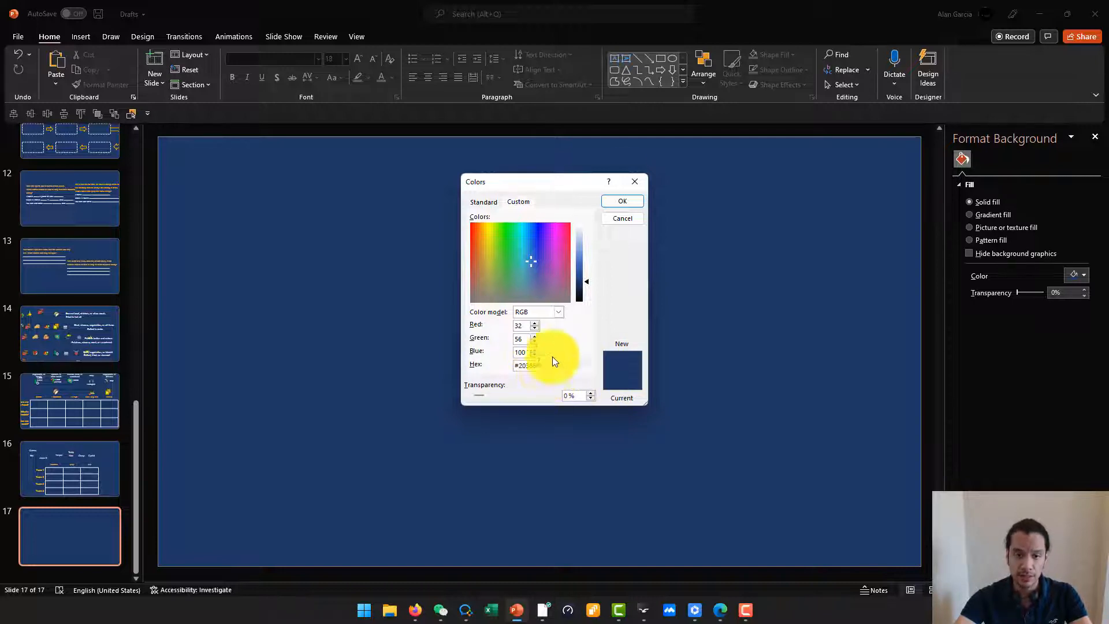
pyautogui.click(631, 198)
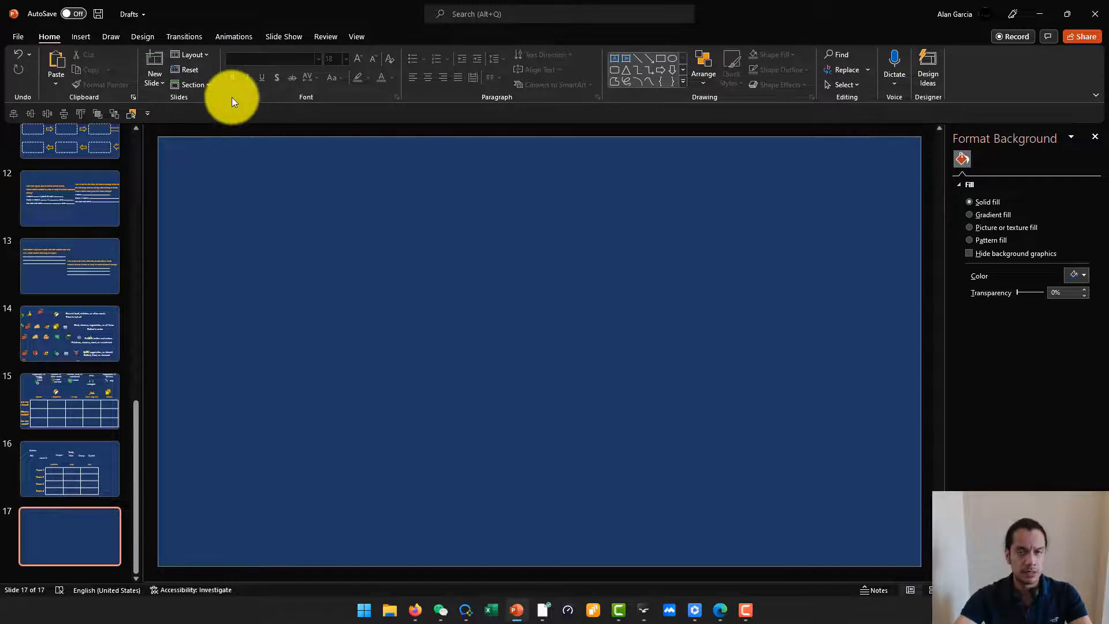
# - Insert a rectangle about 6.75 cm high and 7.49 cm wide near the middle of the slide
pyautogui.click(77, 37)
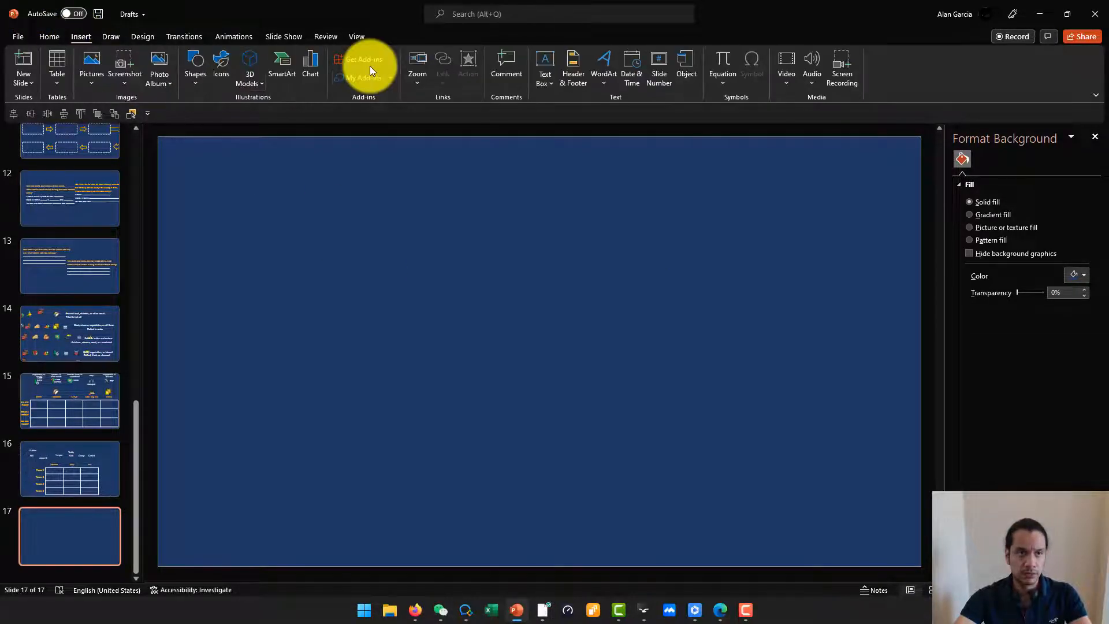
pyautogui.click(195, 66)
pyautogui.click(238, 117)
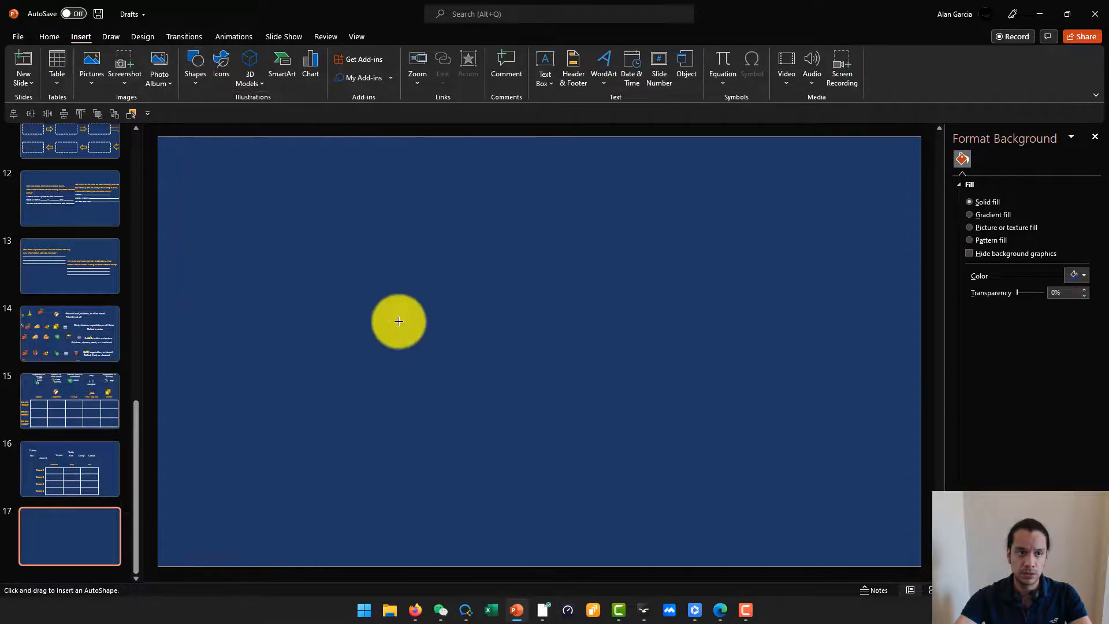
pyautogui.moveTo(352, 300); pyautogui.dragTo(522, 451)
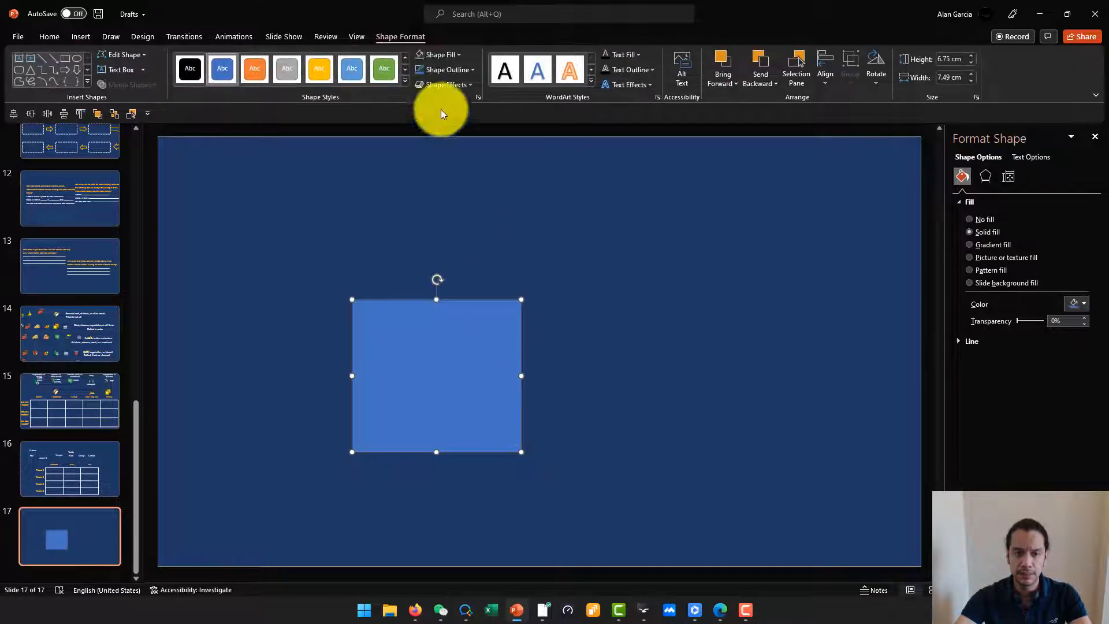
# - Remove the rectangle's fill and set its outline weight to 3 pt
pyautogui.click(457, 54)
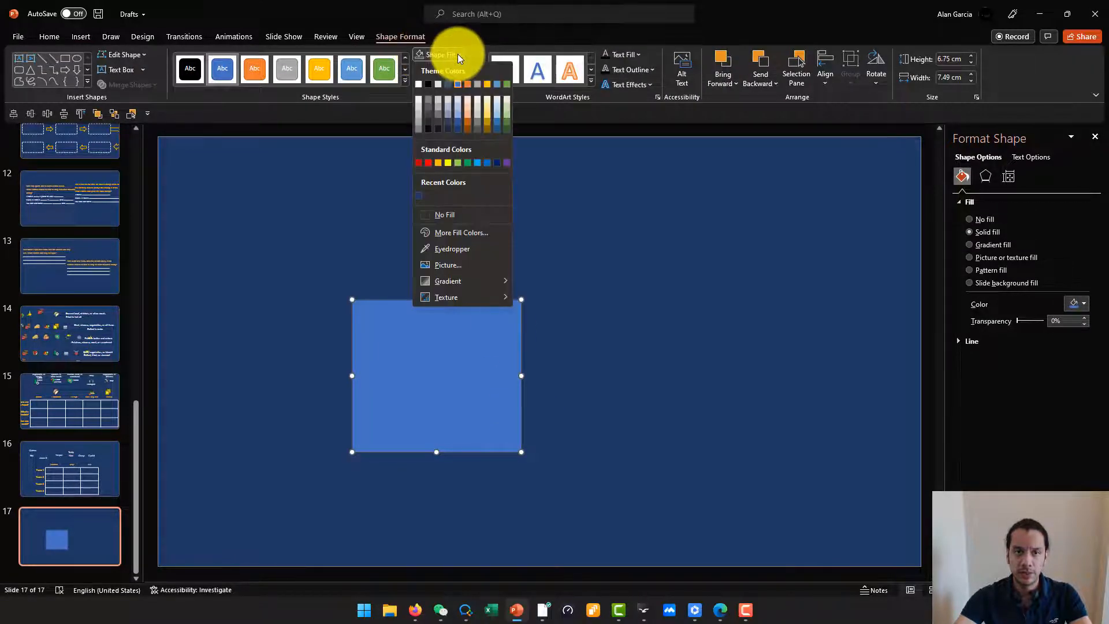
pyautogui.click(466, 214)
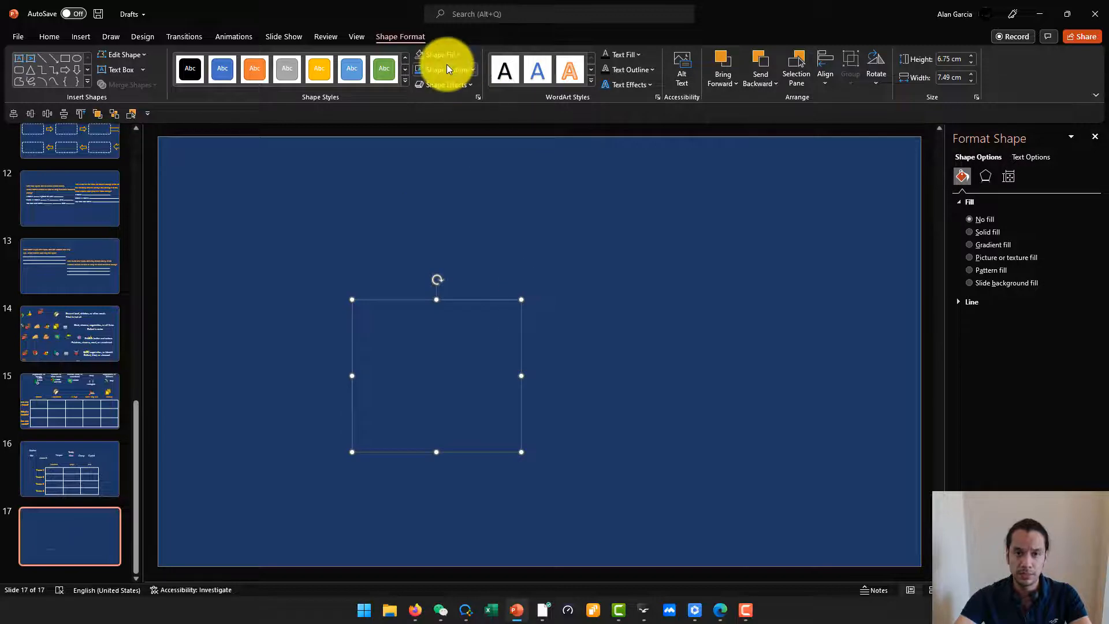
pyautogui.click(446, 67)
pyautogui.moveTo(472, 279)
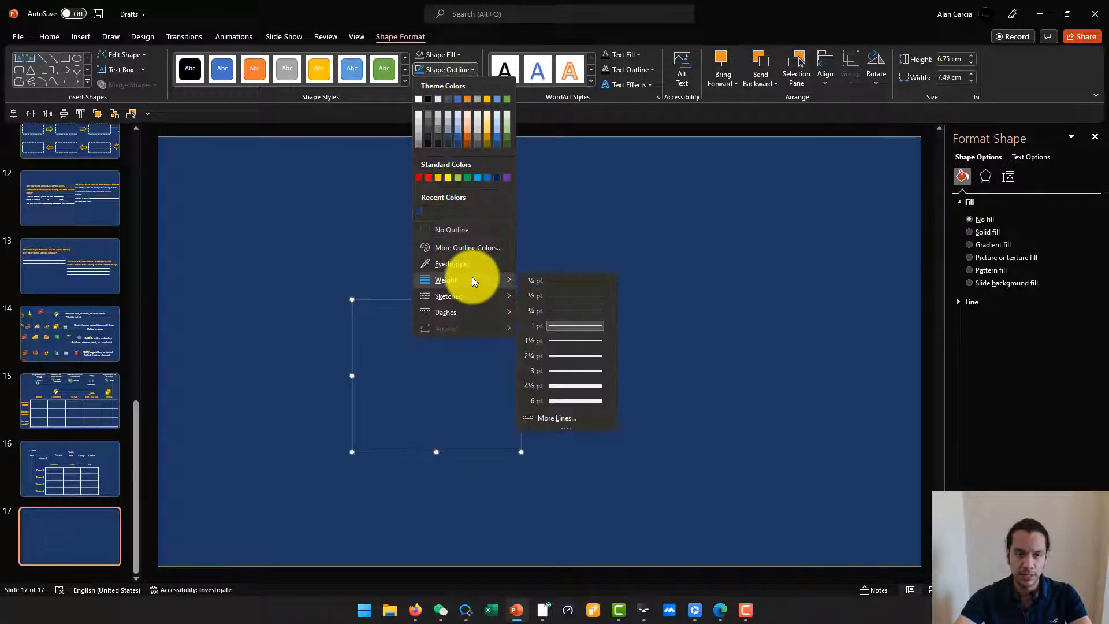
pyautogui.click(571, 371)
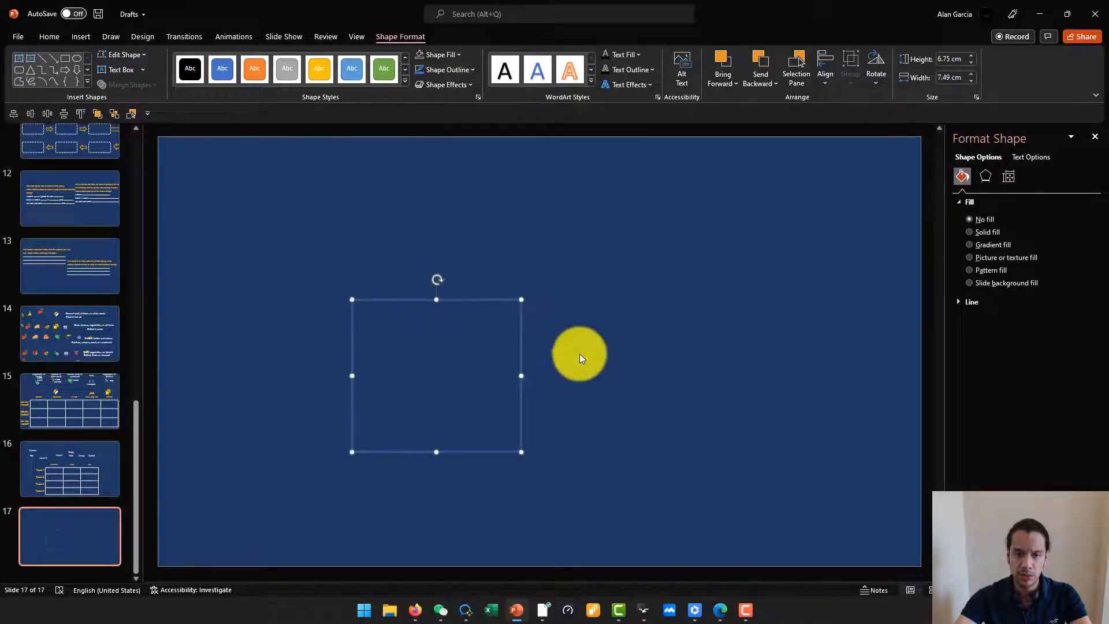
# - Set the rectangle's height to 2 cm and its width to 3 cm
pyautogui.click(948, 58)
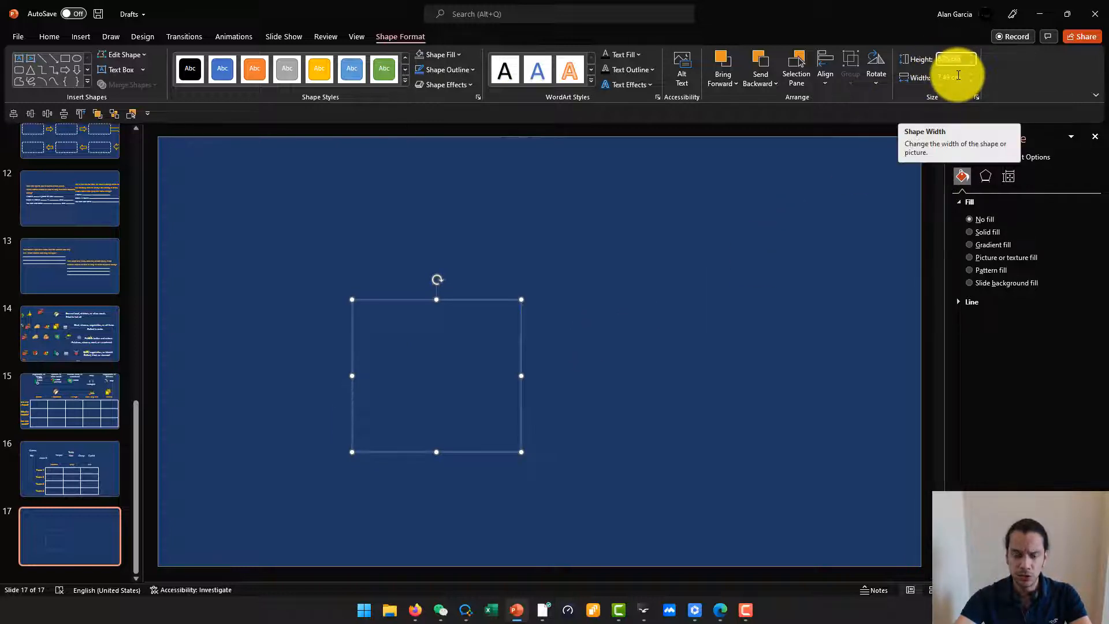
pyautogui.write('2')
pyautogui.press('Tab')
pyautogui.write('3')
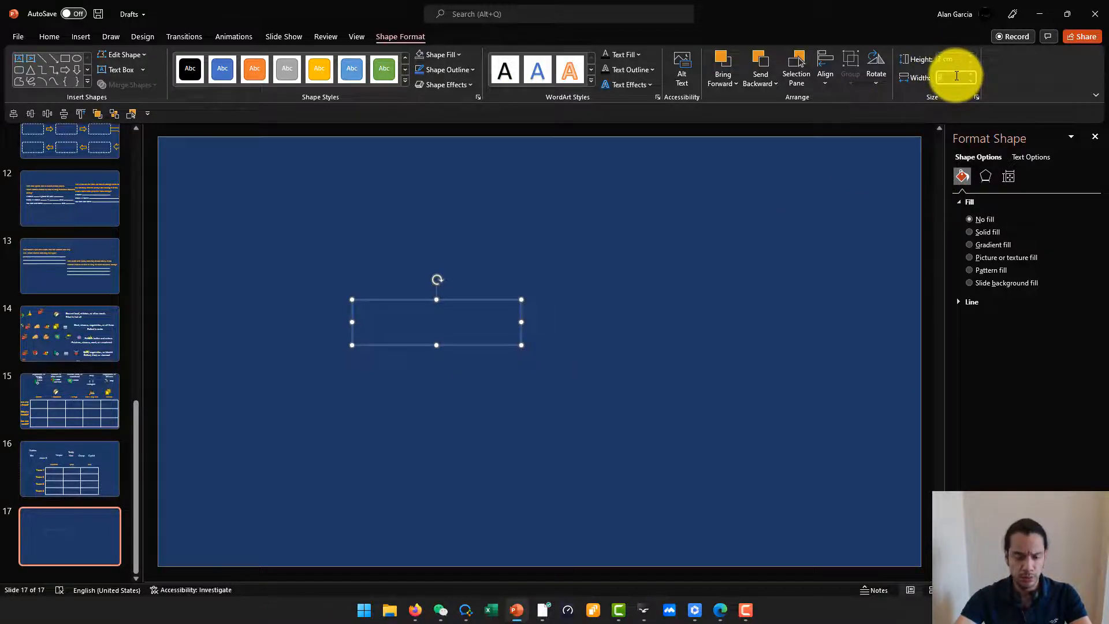
pyautogui.press('Tab')
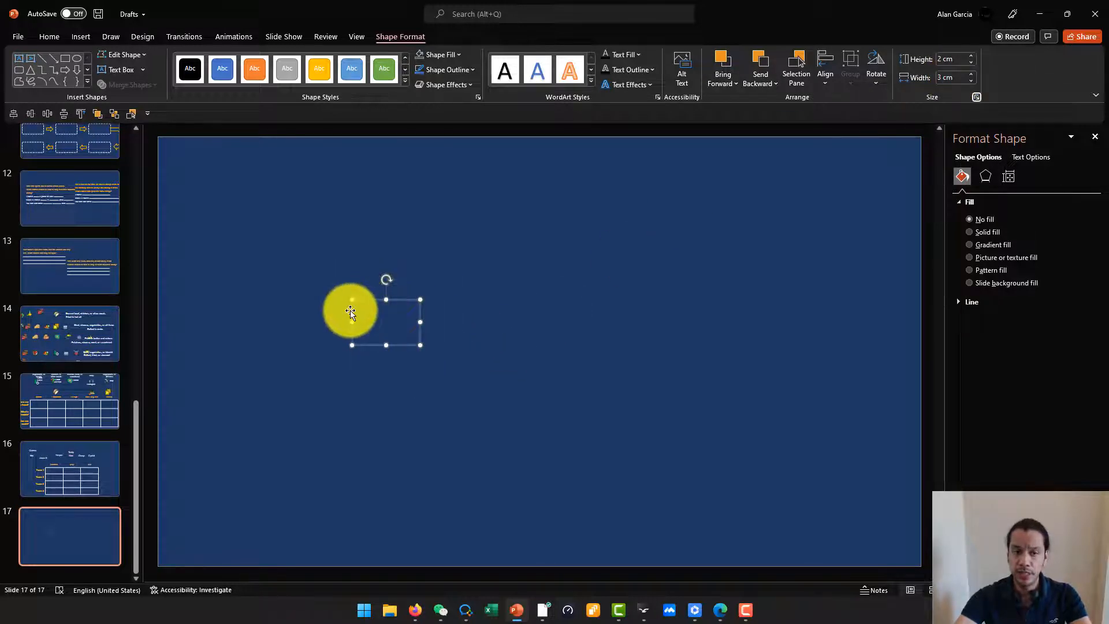
pyautogui.click(497, 311)
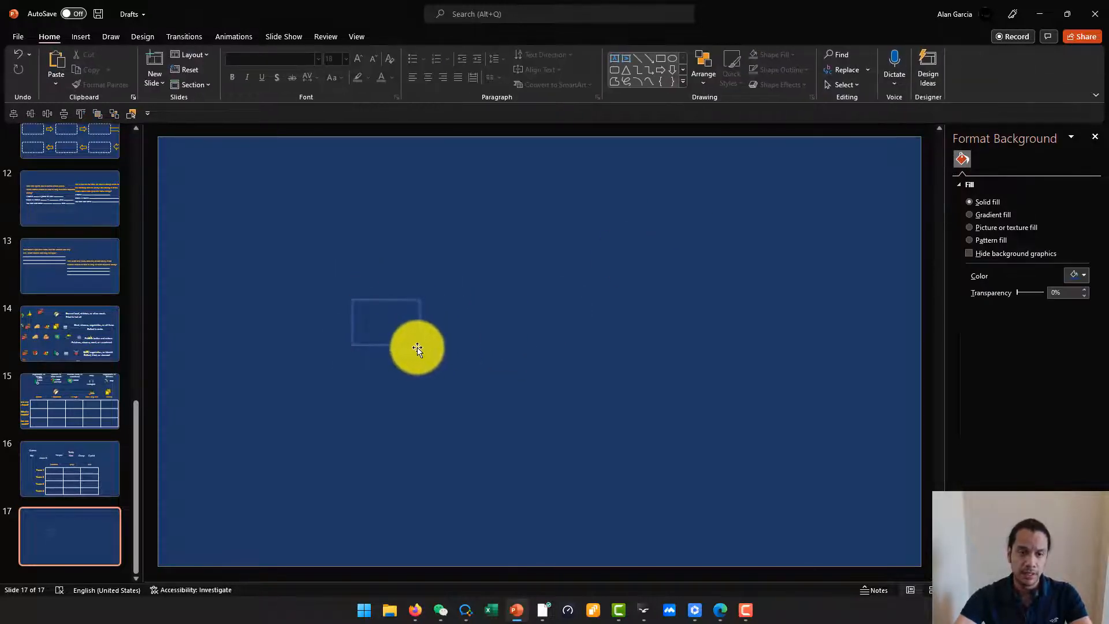
# - Enlarge the rectangle proportionally to about 9.85 cm high by 14.78 cm wide and make its outline white
pyautogui.moveTo(420, 345); pyautogui.dragTo(429, 361)
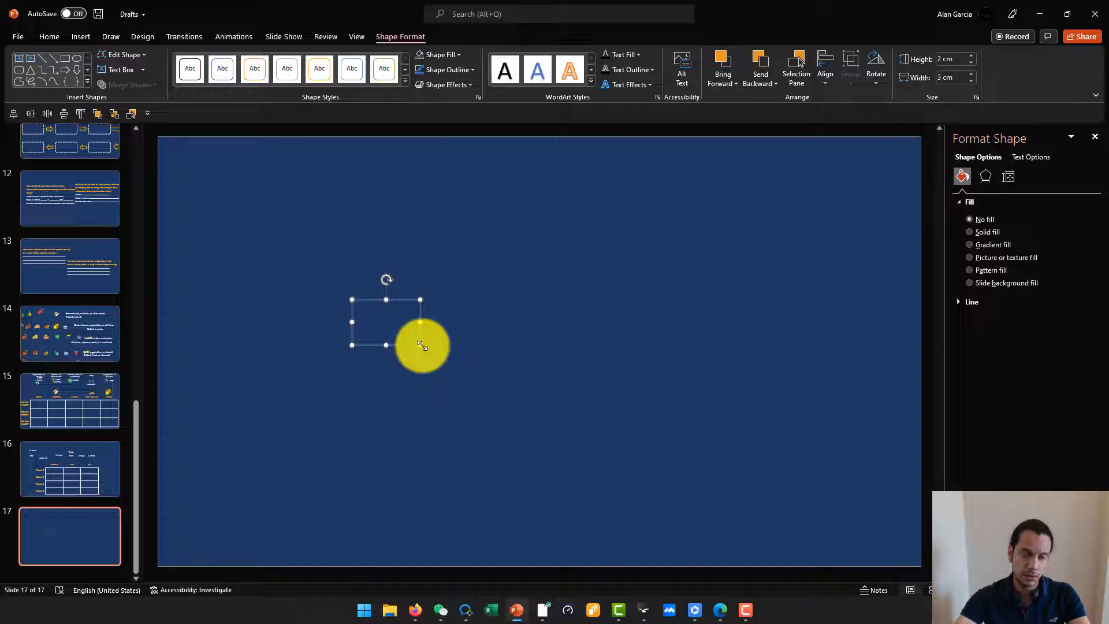
pyautogui.moveTo(423, 345); pyautogui.dragTo(685, 521)
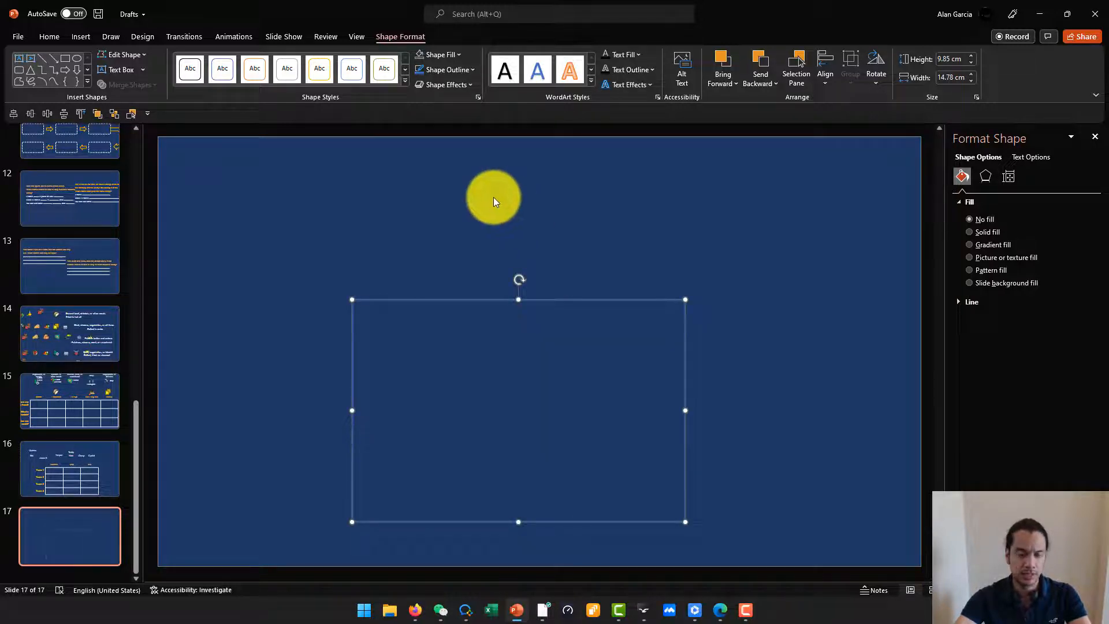
pyautogui.click(453, 65)
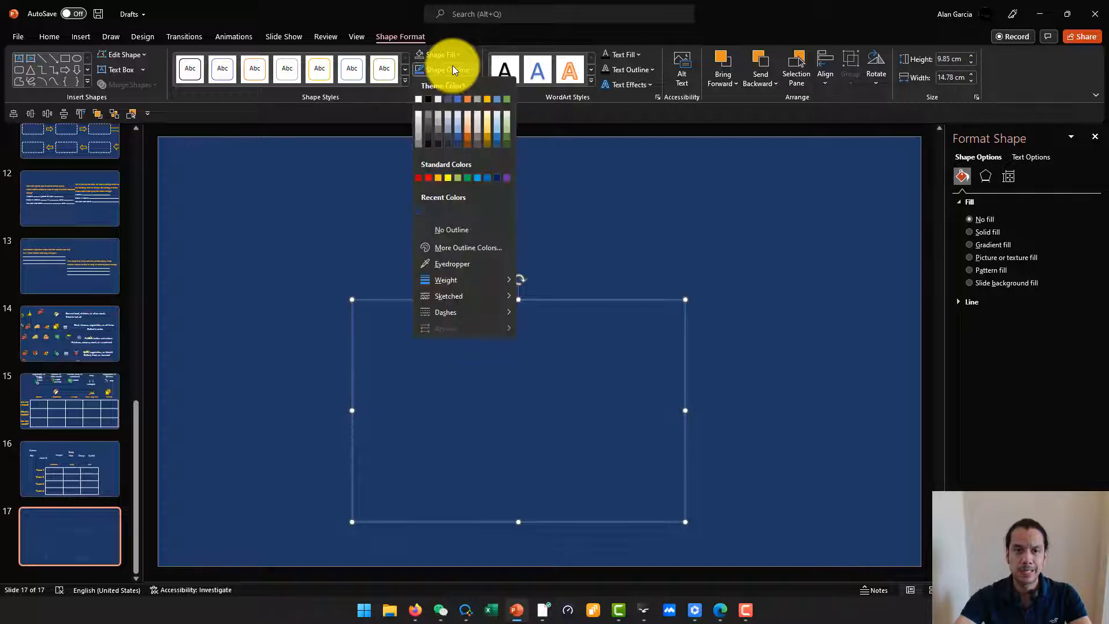
pyautogui.click(418, 101)
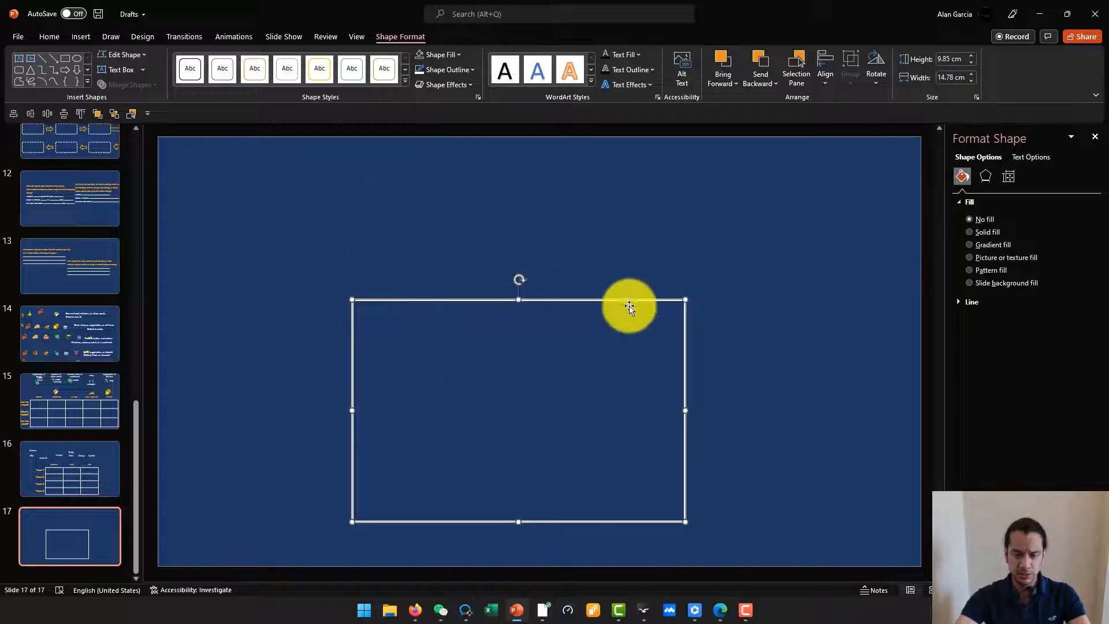
# - Switch to the class blackboard, go to slide 34 of the flag presentation, and outline the flag's two halves in the monkey picture with orange rectangles
pyautogui.hotkey('alt', 'Tab')
pyautogui.hotkey('alt', 'Tab')
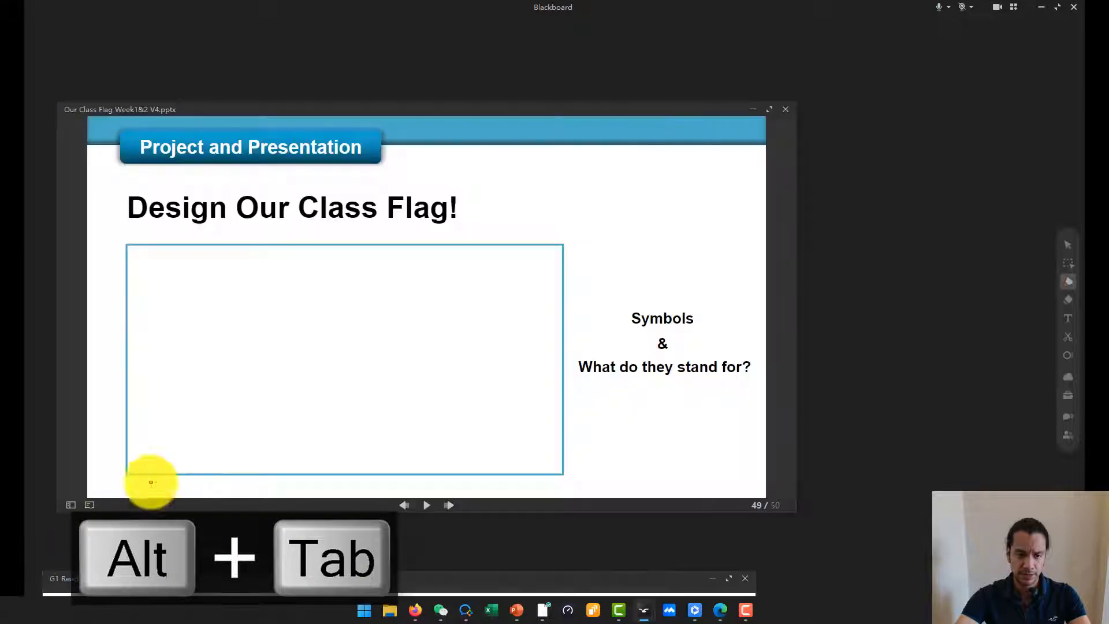
pyautogui.click(72, 505)
pyautogui.scroll(6, 110, 430)
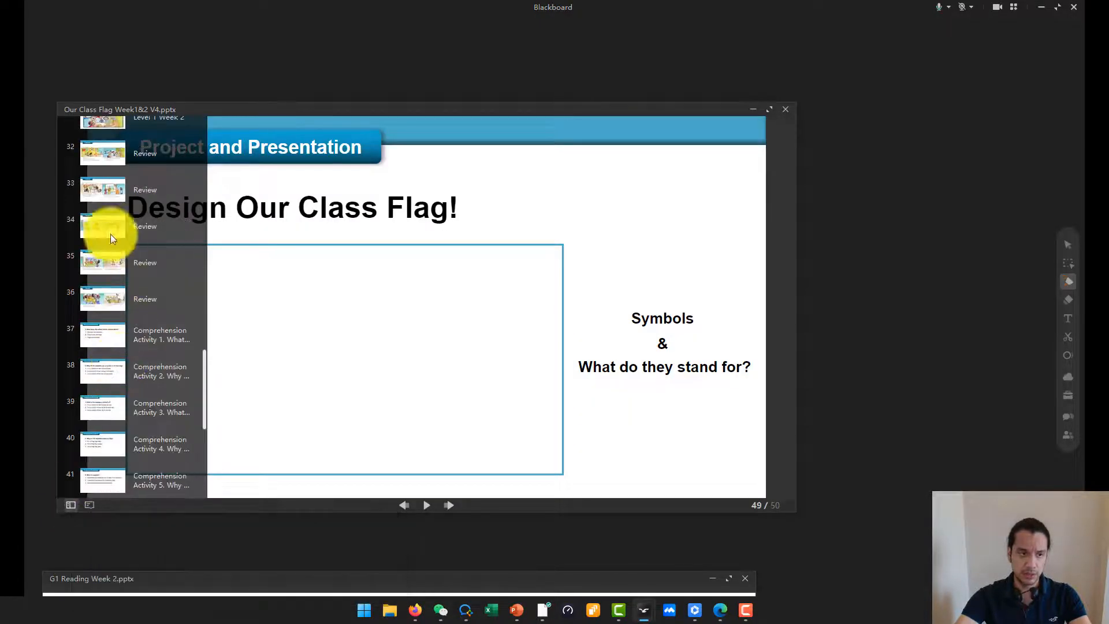
pyautogui.click(112, 225)
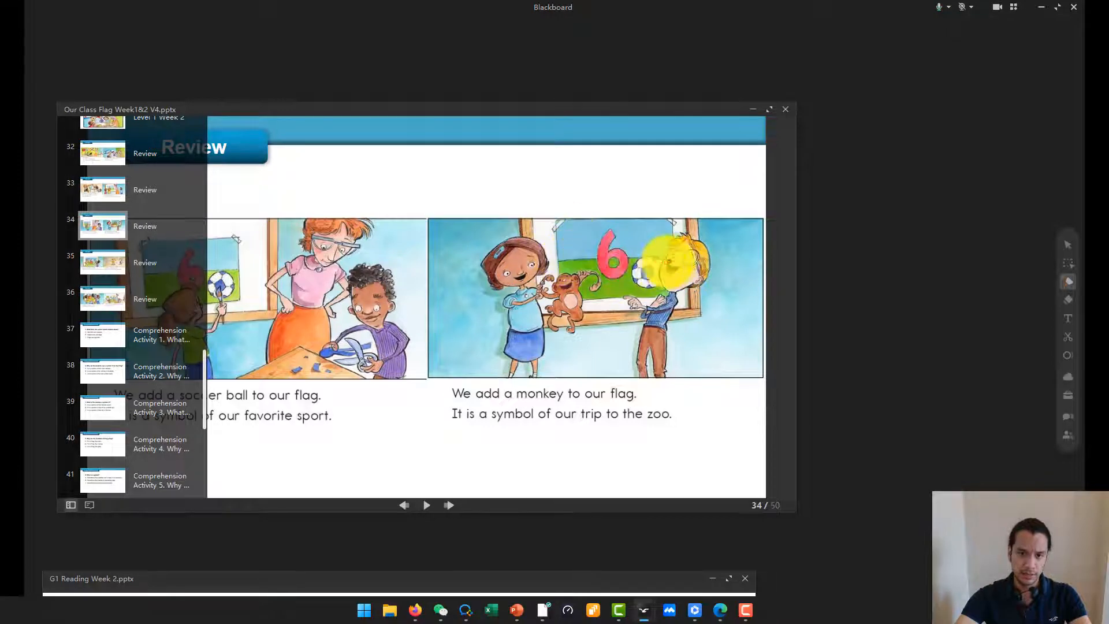
pyautogui.moveTo(554, 218)
pyautogui.mouseDown()
pyautogui.moveTo(682, 251)
pyautogui.moveTo(681, 264)
pyautogui.mouseUp()
pyautogui.moveTo(542, 259); pyautogui.dragTo(687, 317)
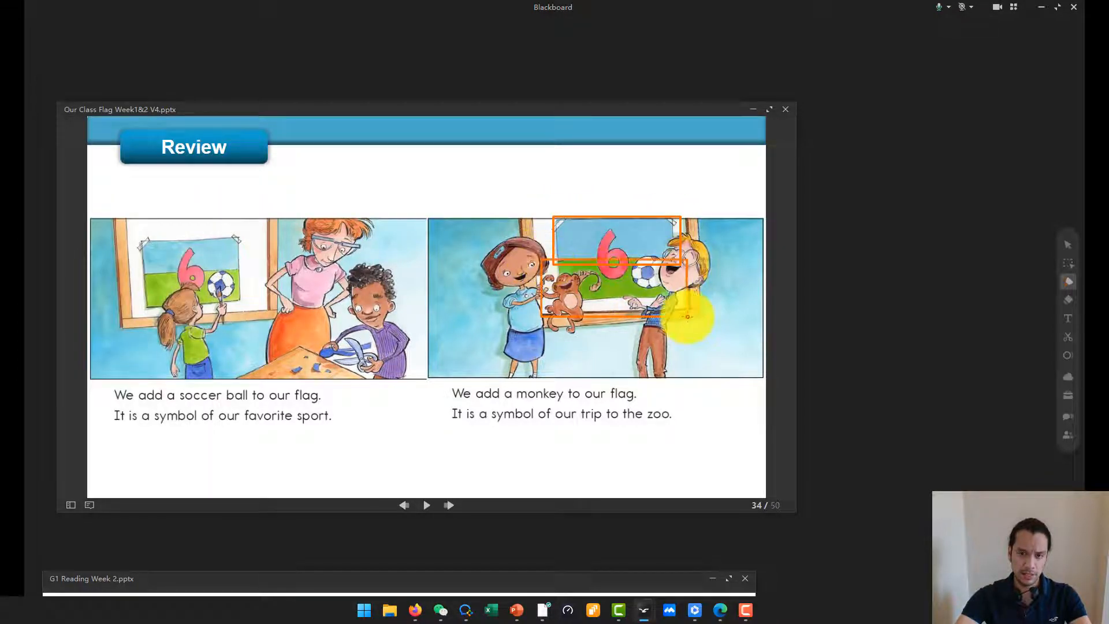
# - Back in PowerPoint, duplicate the flag rectangle straight upward by half its height and shorten the copy from its upper edge to about 4.93 cm
pyautogui.hotkey('alt', 'Tab')
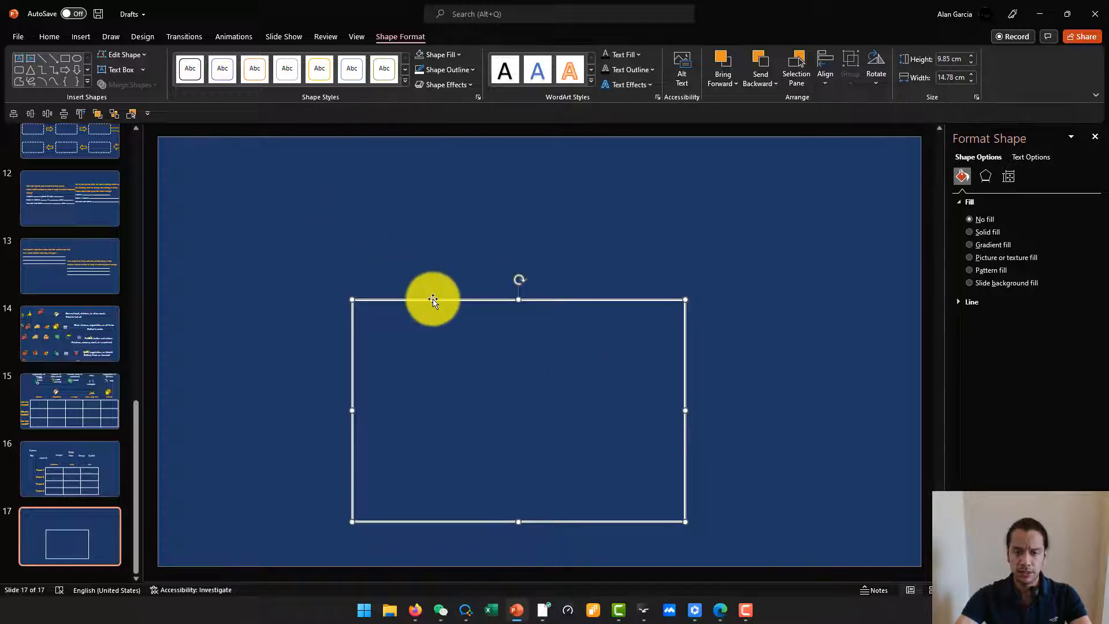
pyautogui.click(434, 297)
pyautogui.click(435, 297)
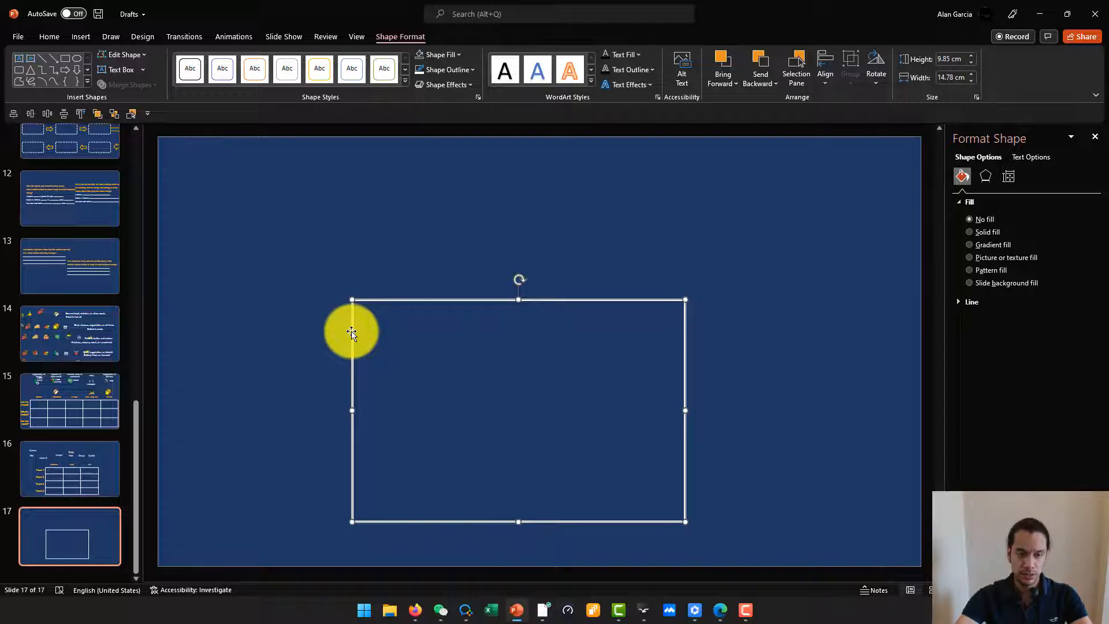
pyautogui.moveTo(351, 333); pyautogui.dragTo(352, 220)
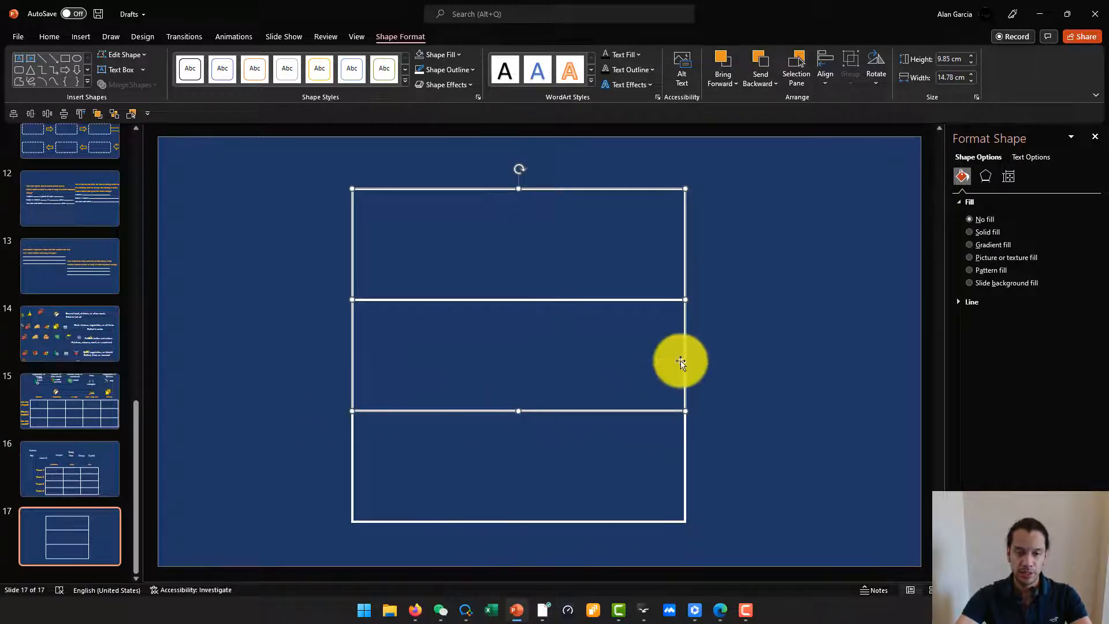
pyautogui.moveTo(518, 188); pyautogui.dragTo(532, 300)
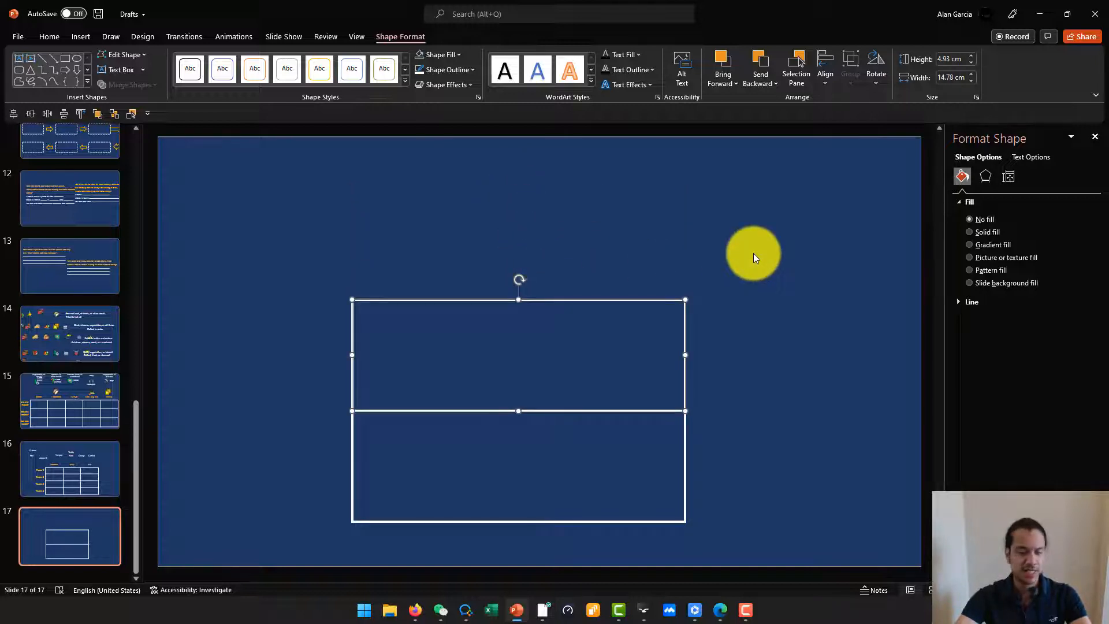
pyautogui.click(731, 290)
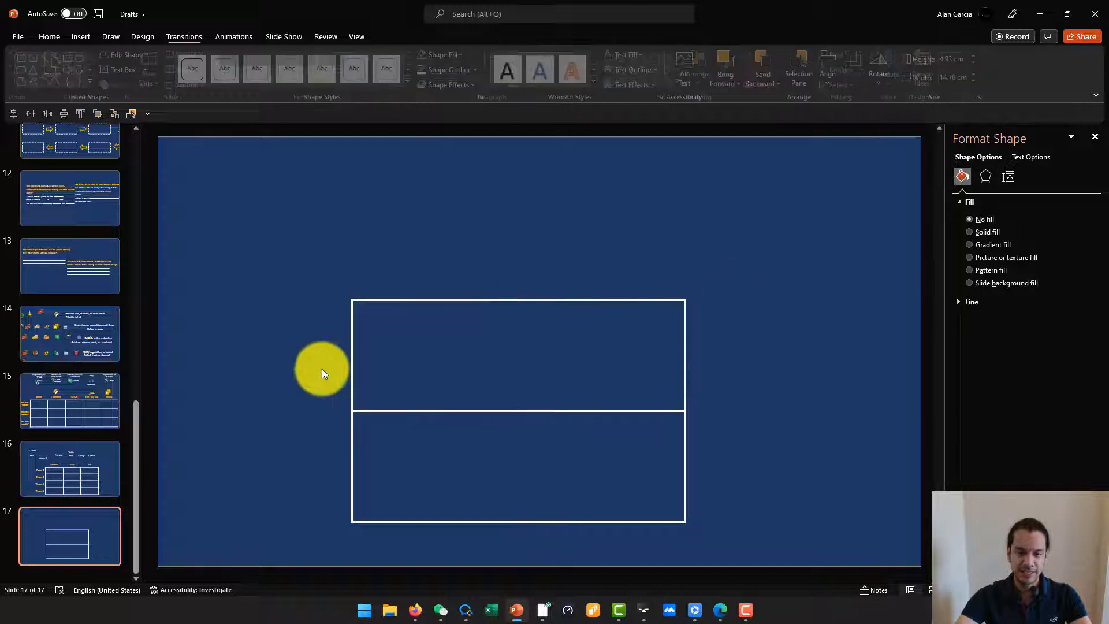
pyautogui.click(601, 413)
pyautogui.click(719, 297)
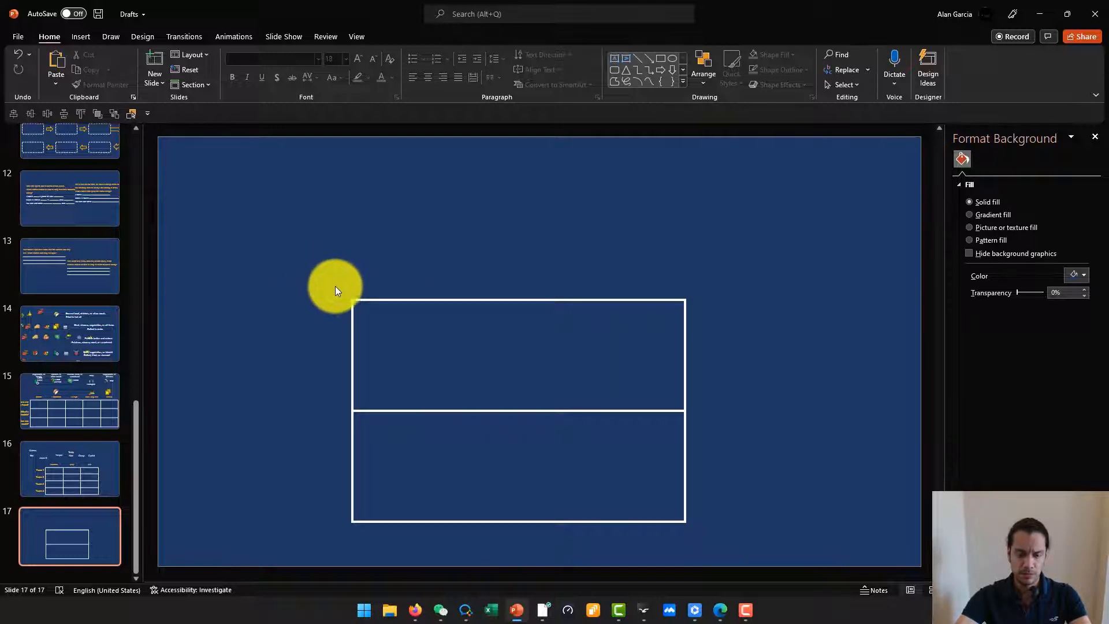
# - Select both flag rectangles on the slide and copy them
pyautogui.moveTo(281, 244); pyautogui.dragTo(746, 550)
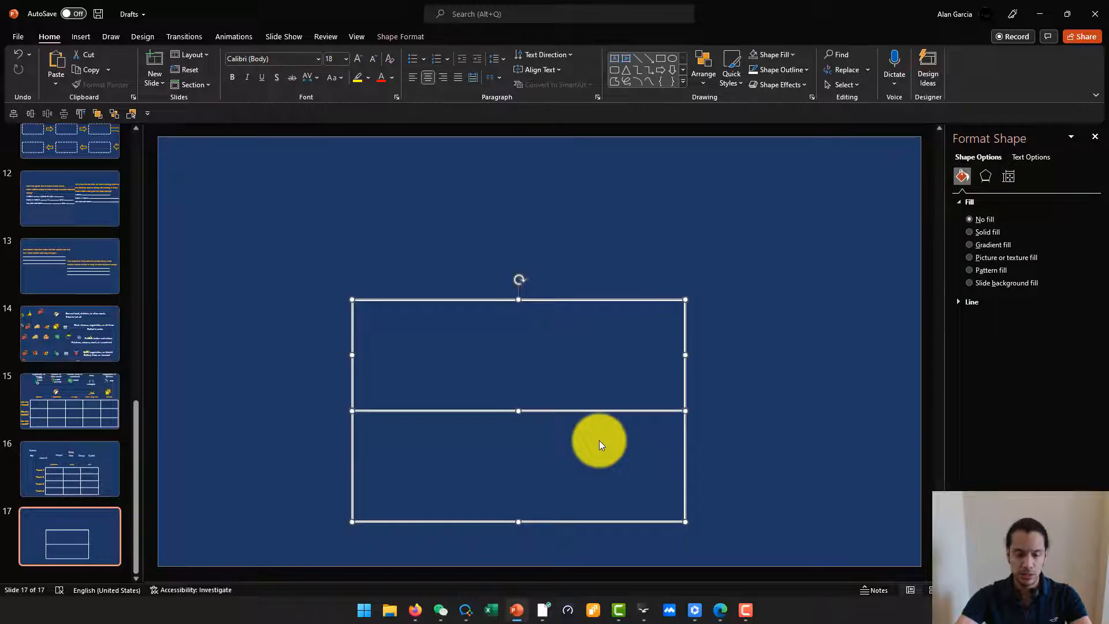
pyautogui.hotkey('ctrl', 'c')
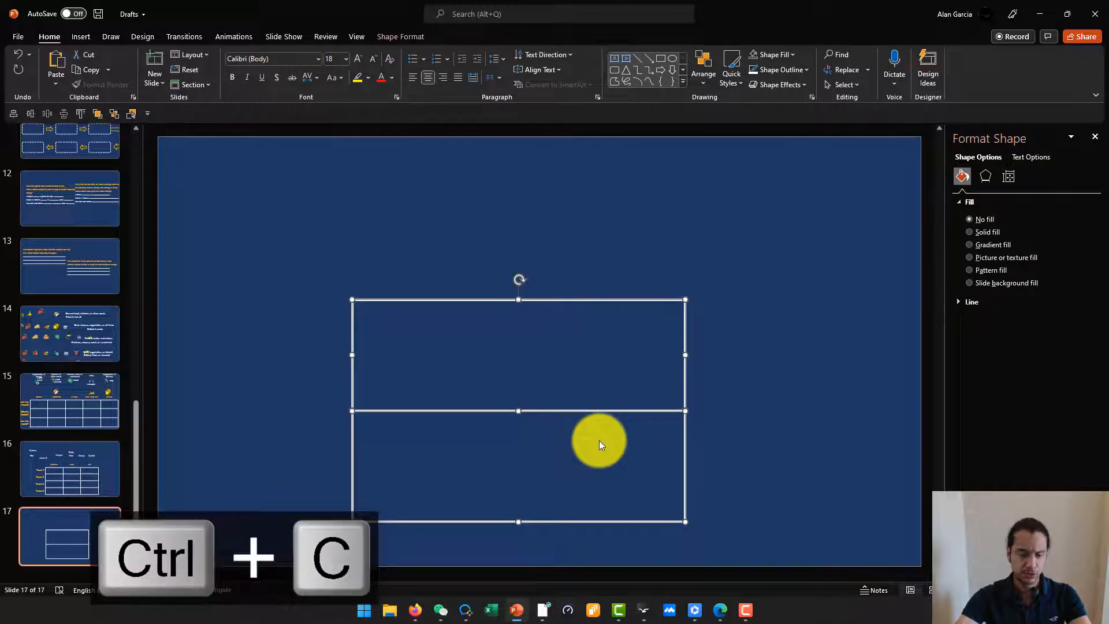
pyautogui.rightClick(749, 396)
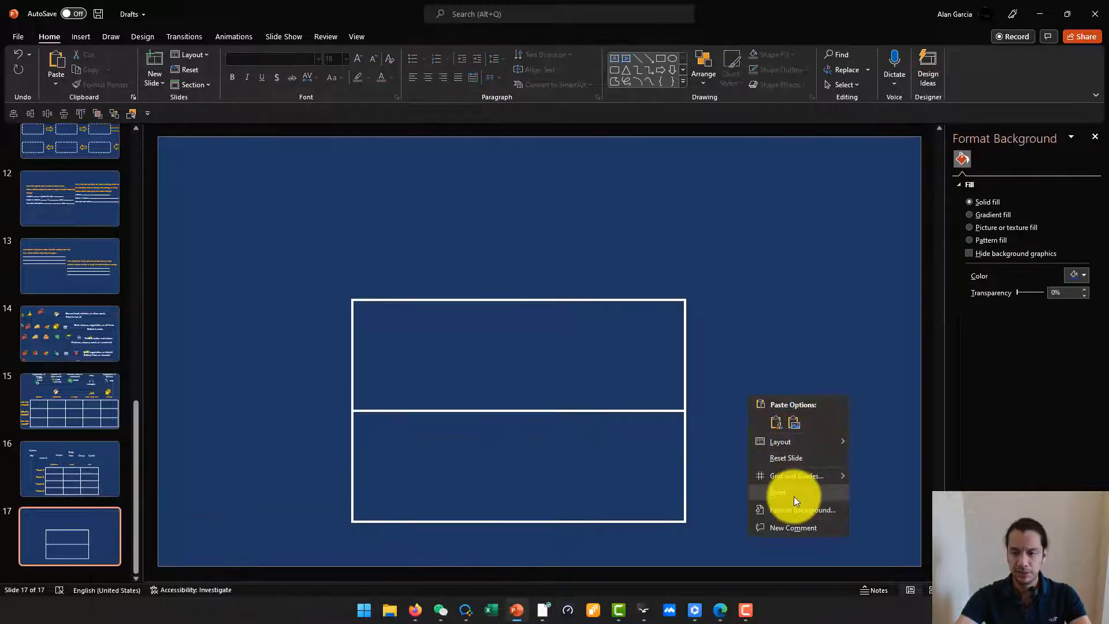
pyautogui.click(587, 289)
pyautogui.rightClick(587, 292)
pyautogui.hotkey('ctrl', 'a')
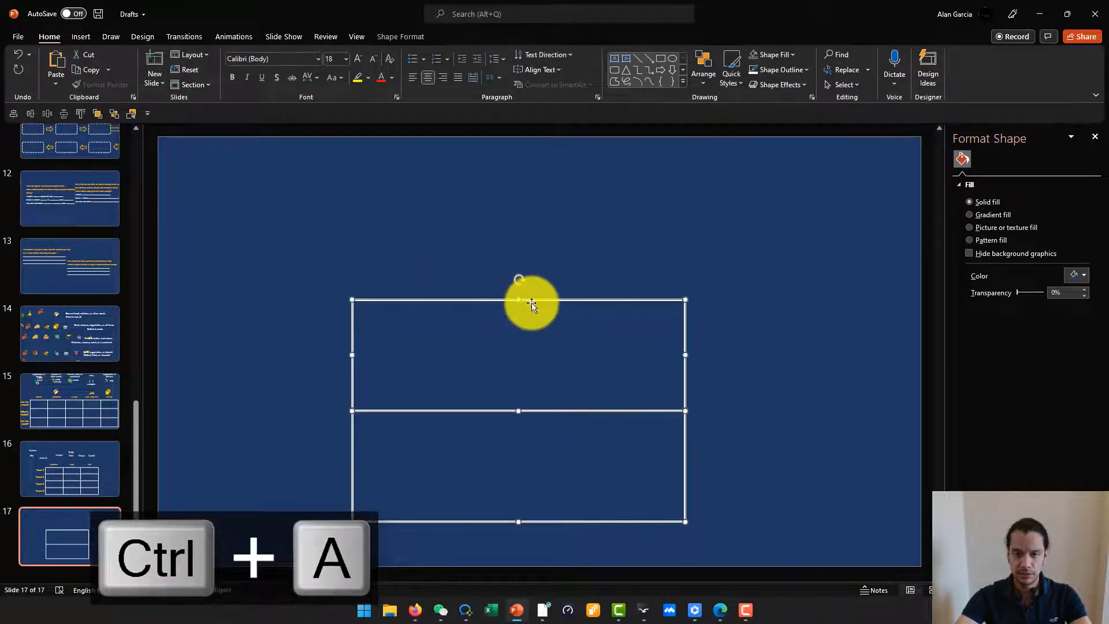
pyautogui.rightClick(532, 302)
pyautogui.click(581, 324)
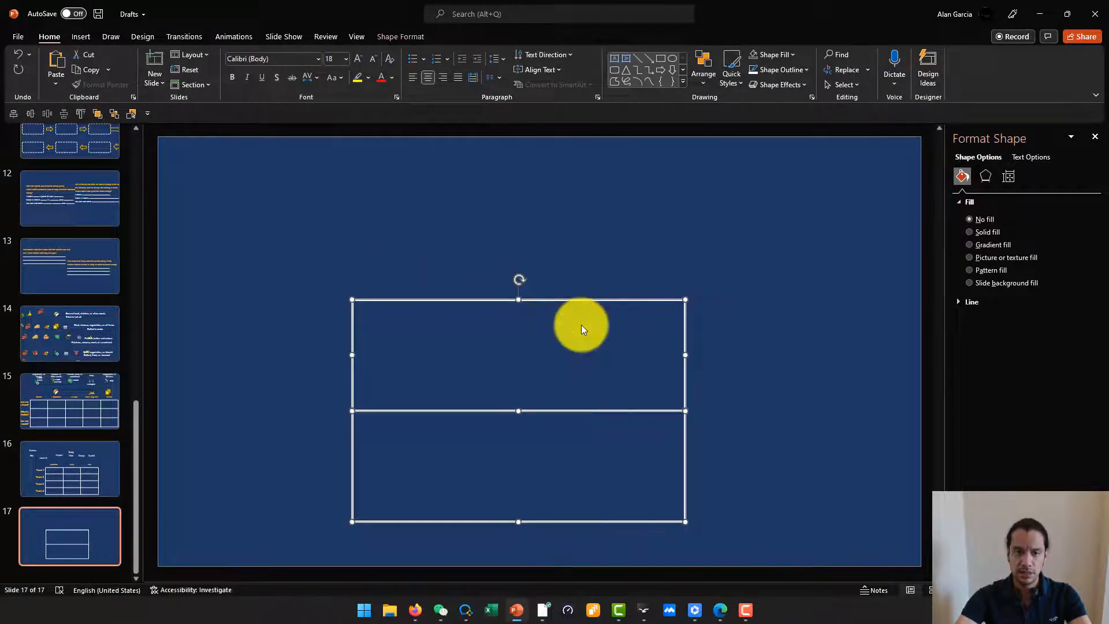
# - Switch to the class blackboard, minimize the flag presentation and paste the copied flag outline onto the board
pyautogui.hotkey('alt', 'Tab')
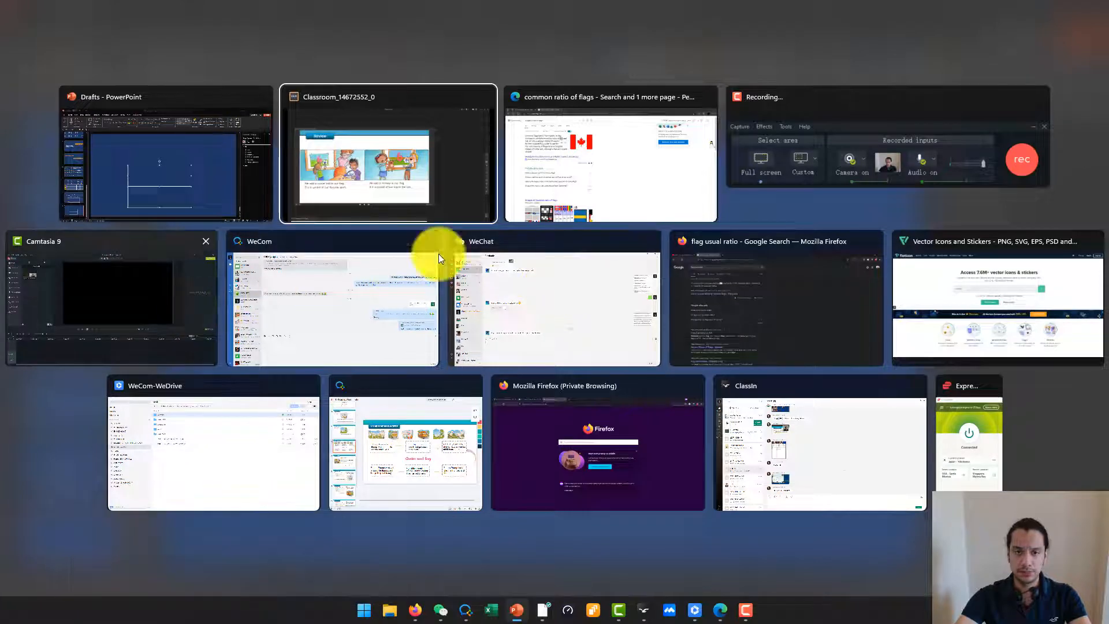
pyautogui.click(393, 156)
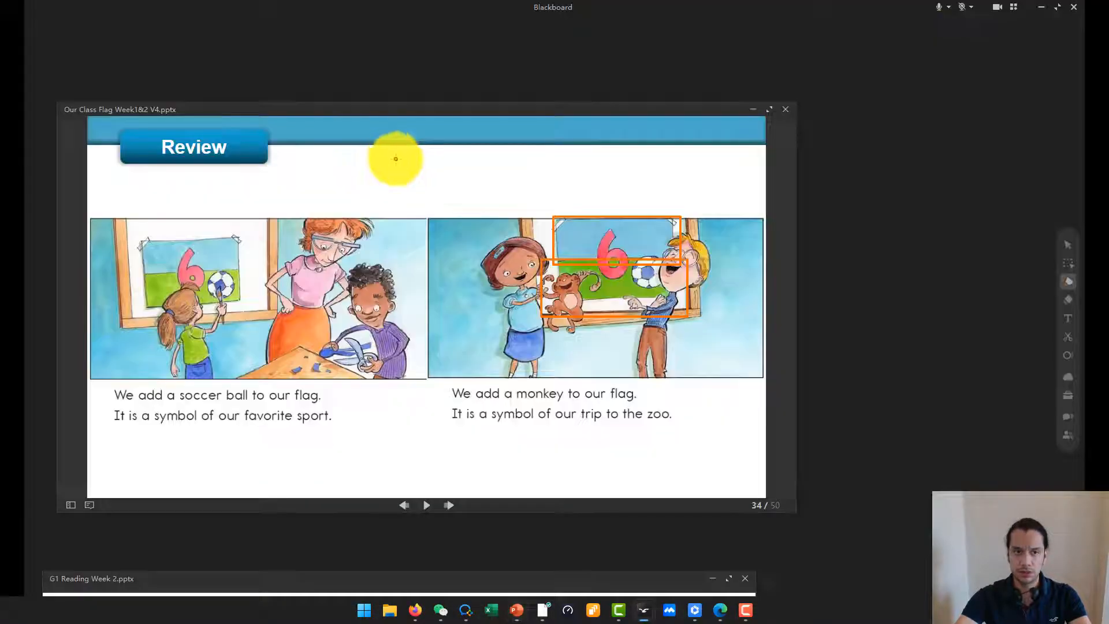
pyautogui.click(754, 110)
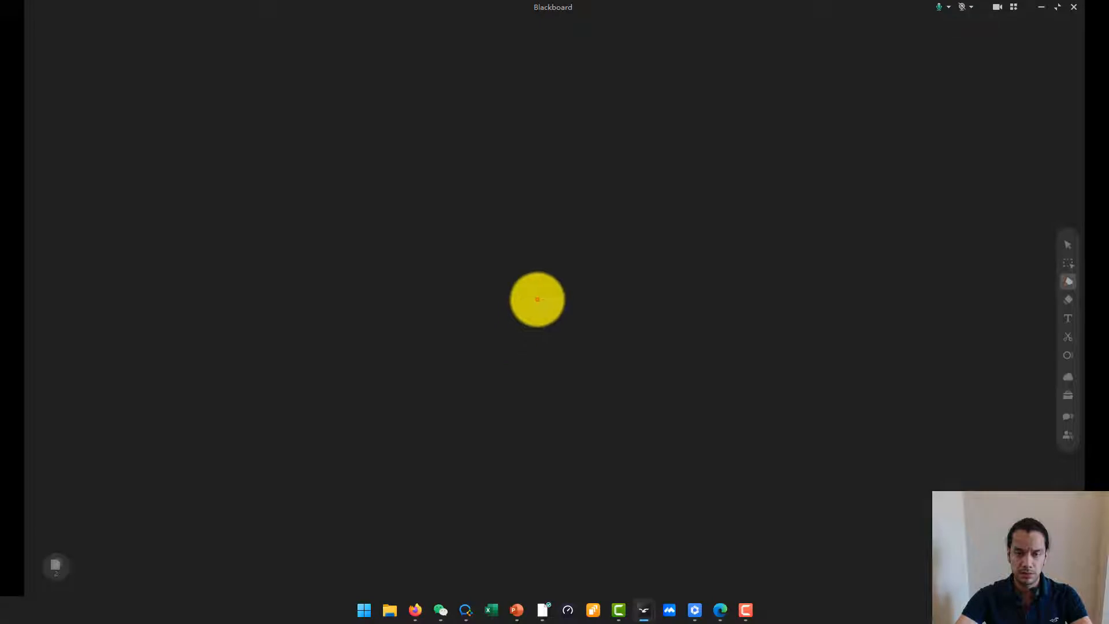
pyautogui.hotkey('ctrl', 'v')
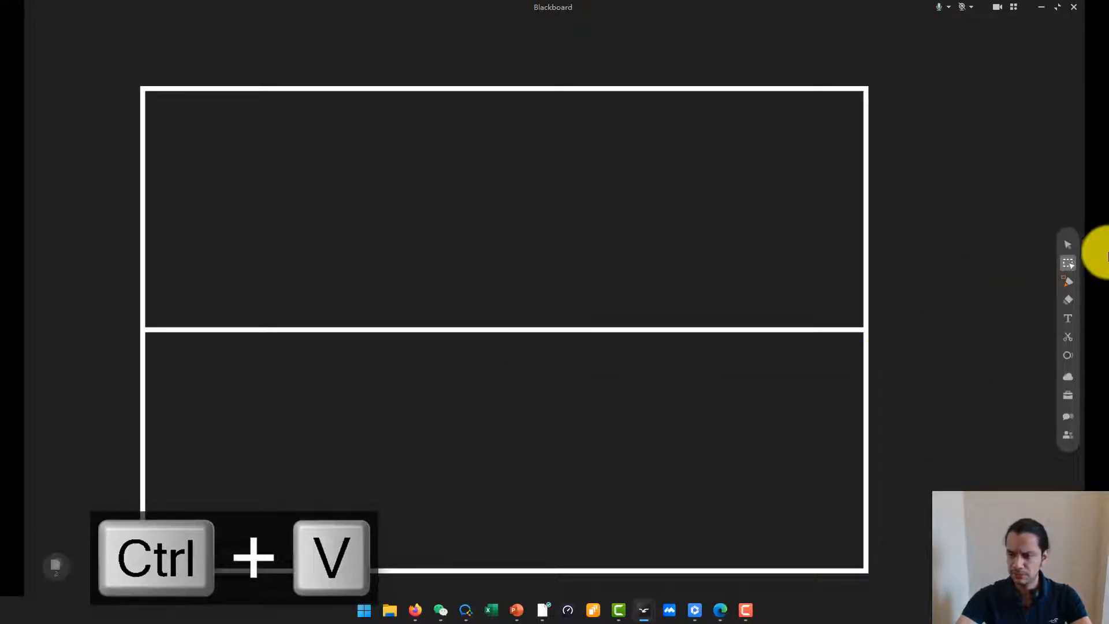
# - Shrink the pasted flag outline to about three quarters of its width and place it in the lower middle of the board
pyautogui.click(862, 565)
pyautogui.moveTo(865, 574); pyautogui.dragTo(653, 449)
pyautogui.moveTo(627, 275); pyautogui.dragTo(768, 395)
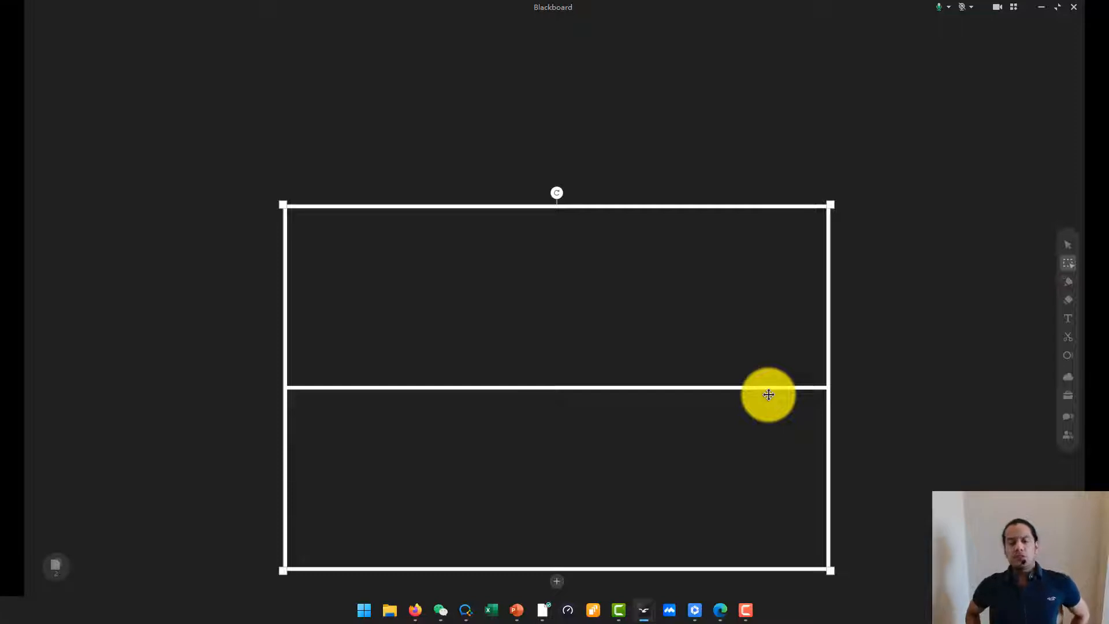
pyautogui.click(562, 587)
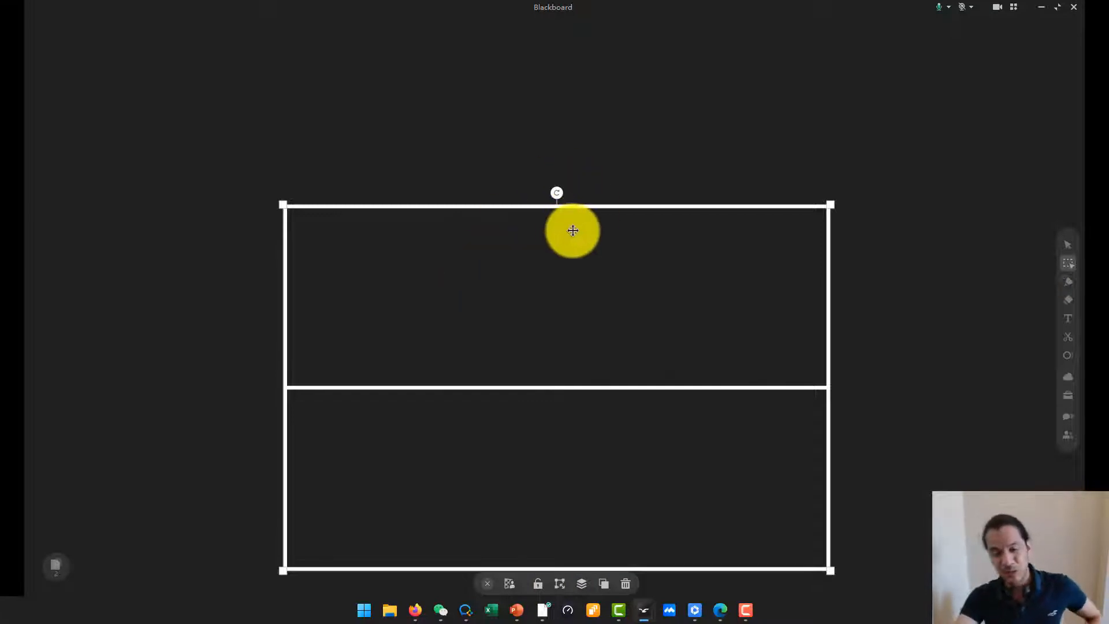
# - Trace the pasted outline with two orange rectangles, one around the whole flag and one around its upper half
pyautogui.click(1062, 286)
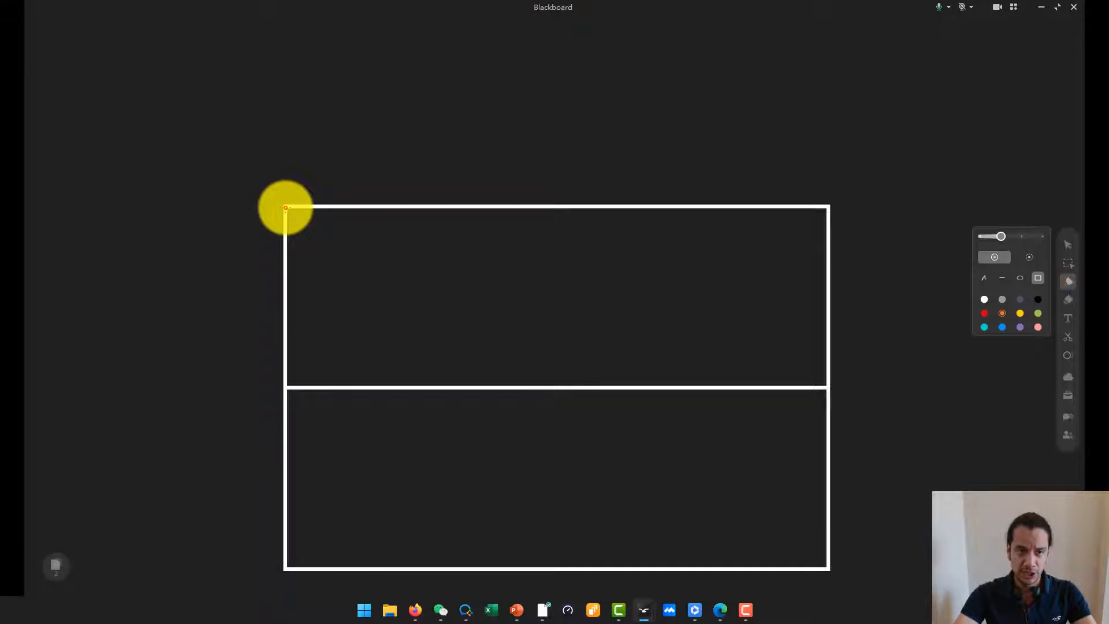
pyautogui.moveTo(285, 207); pyautogui.dragTo(829, 570)
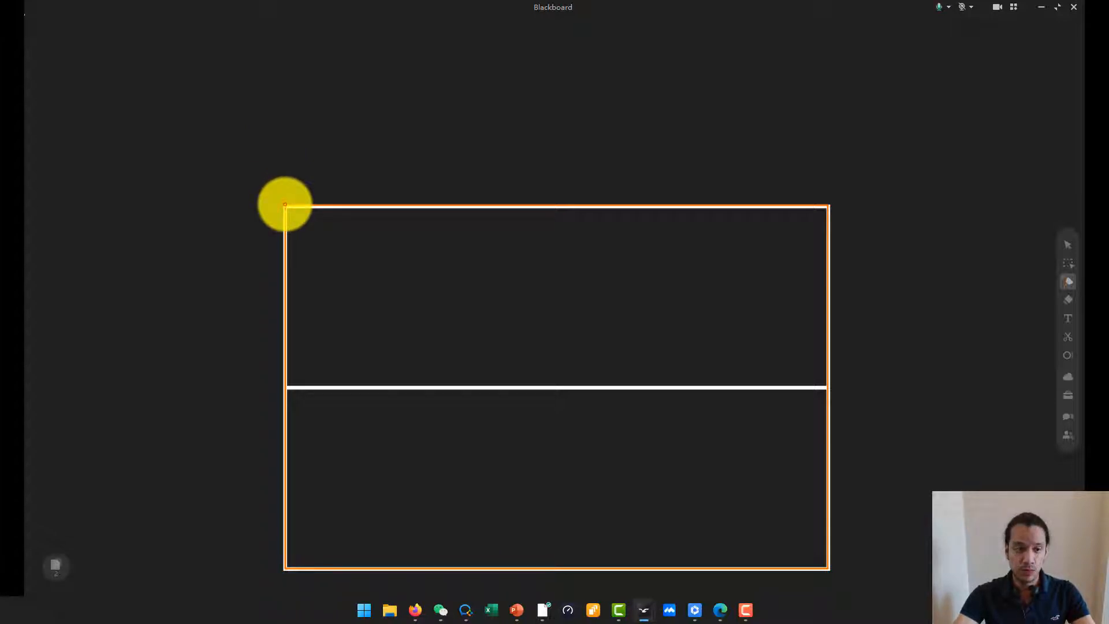
pyautogui.moveTo(285, 204); pyautogui.dragTo(829, 387)
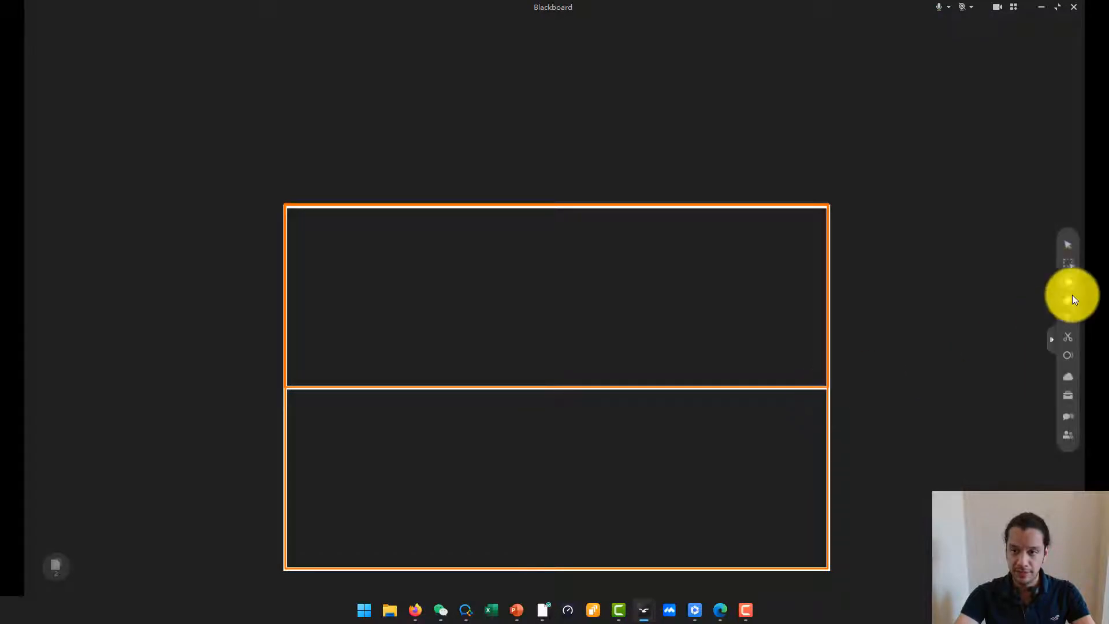
# - Delete the pasted white flag outline from beneath the orange rectangles
pyautogui.click(1069, 265)
pyautogui.moveTo(746, 207)
pyautogui.mouseDown()
pyautogui.moveTo(735, 229)
pyautogui.moveTo(693, 222)
pyautogui.moveTo(655, 236)
pyautogui.moveTo(731, 172)
pyautogui.moveTo(773, 196)
pyautogui.moveTo(749, 198)
pyautogui.mouseUp()
pyautogui.click(758, 209)
pyautogui.click(757, 210)
pyautogui.press('Delete')
# - Move the half-height orange rectangle up and to the left, and shift the full-size rectangle slightly upward
pyautogui.click(811, 230)
pyautogui.moveTo(811, 230); pyautogui.dragTo(567, 134)
pyautogui.click(731, 200)
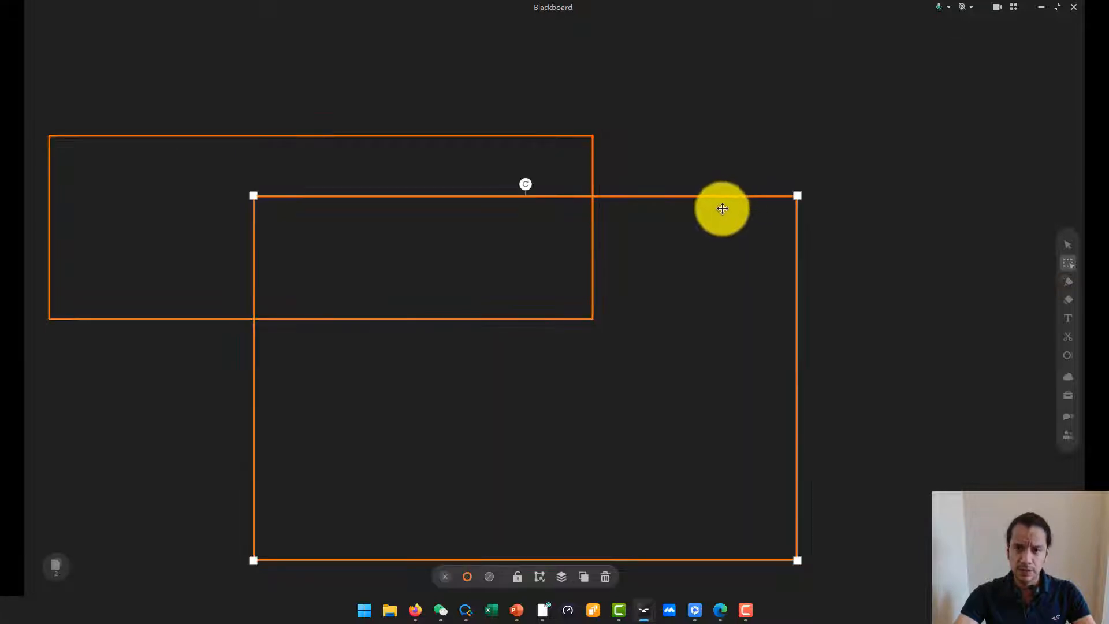
pyautogui.moveTo(721, 203); pyautogui.dragTo(741, 190)
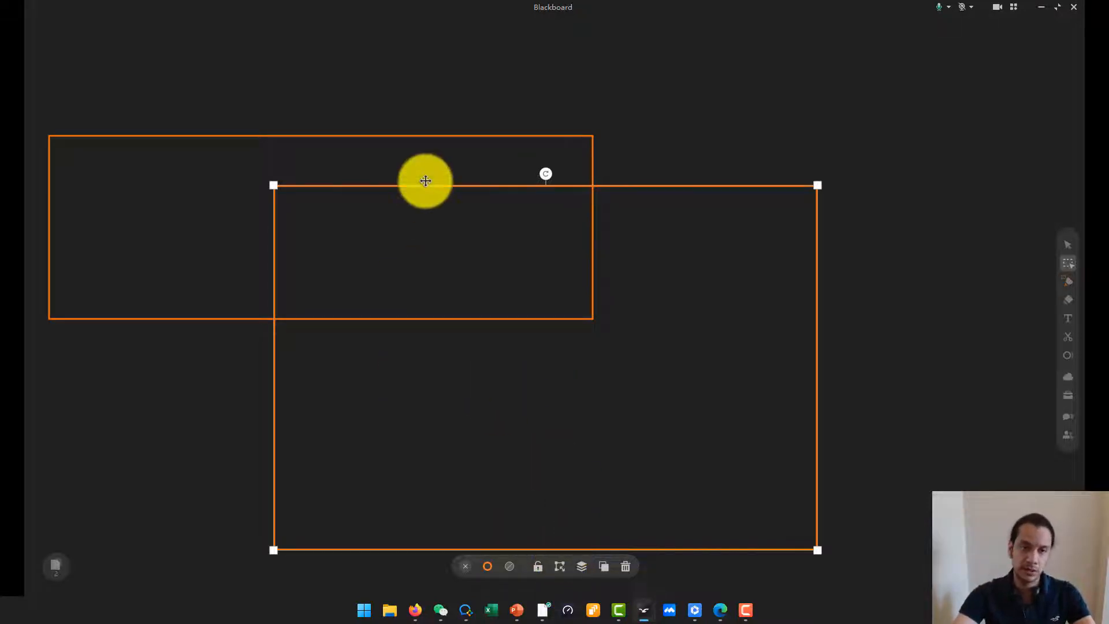
# - Send the full-size orange rectangle behind the half-height one
pyautogui.click(450, 135)
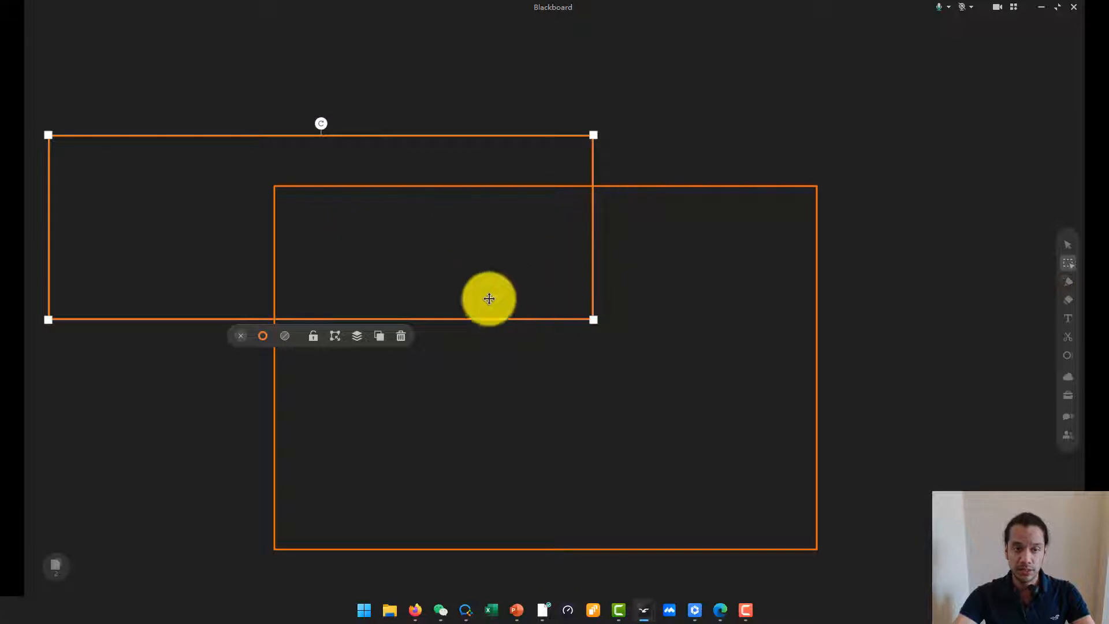
pyautogui.click(749, 186)
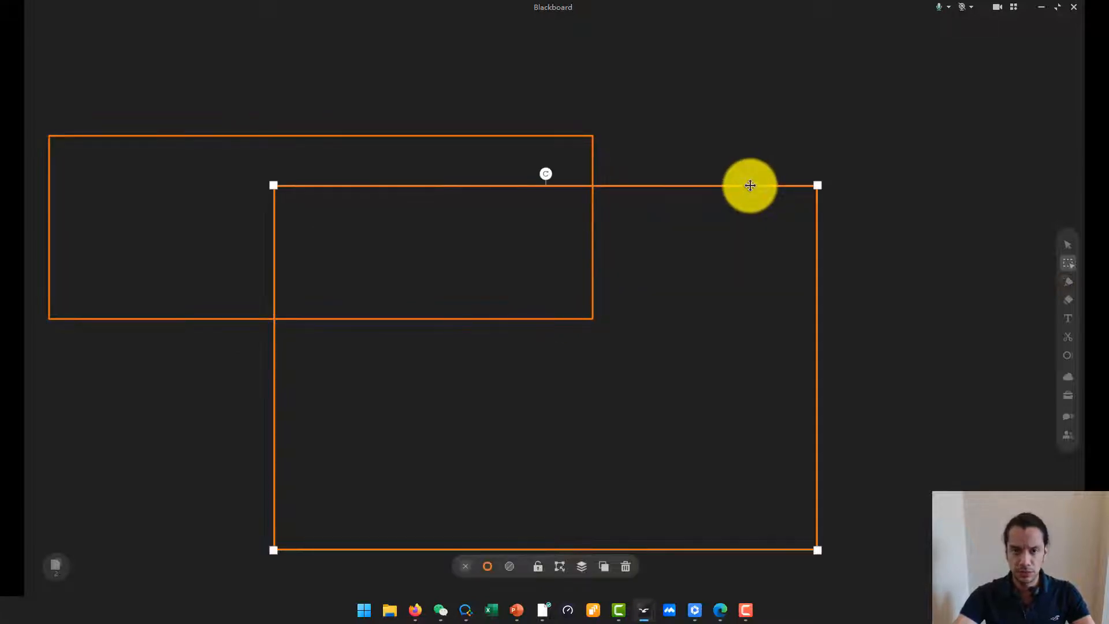
pyautogui.click(582, 568)
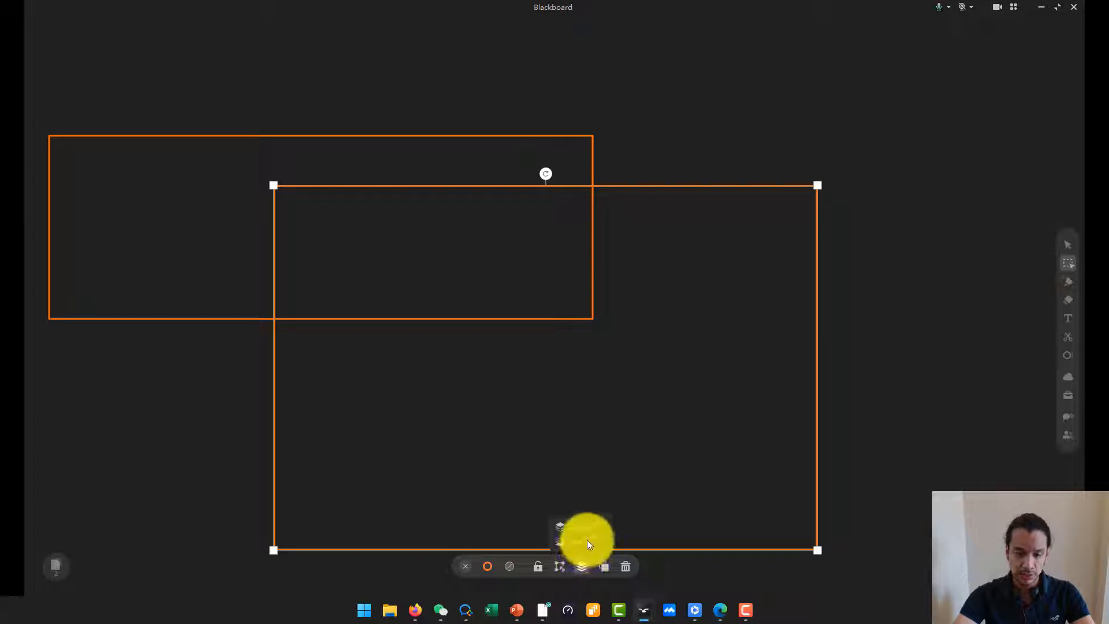
pyautogui.click(588, 542)
# - Fill the half-height rectangle with blue and align it over the upper half of the full-size rectangle
pyautogui.click(525, 134)
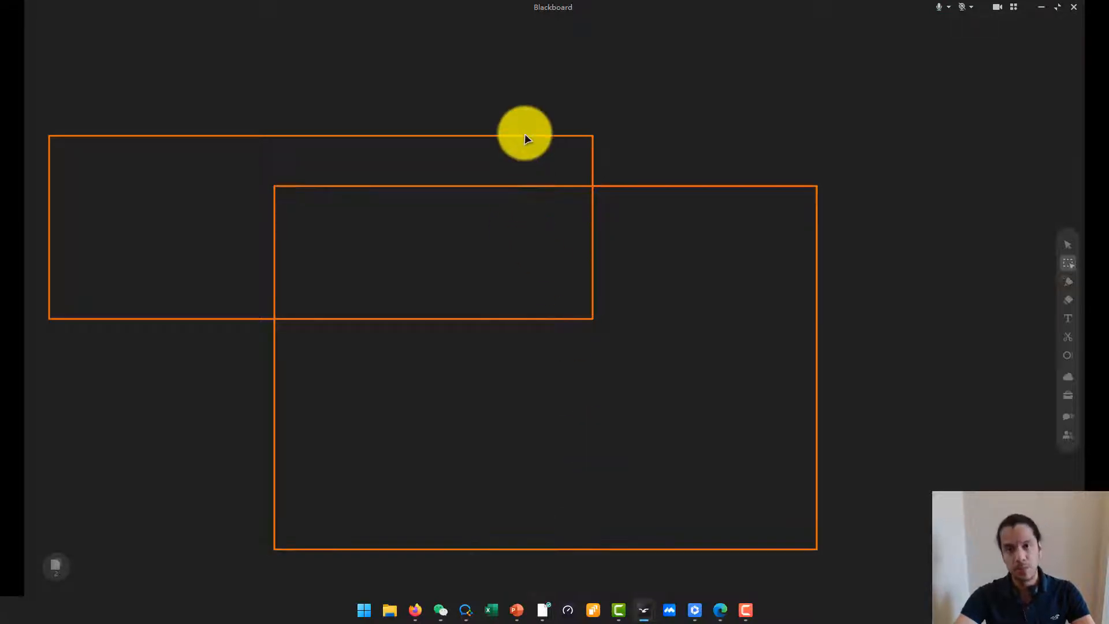
pyautogui.click(529, 137)
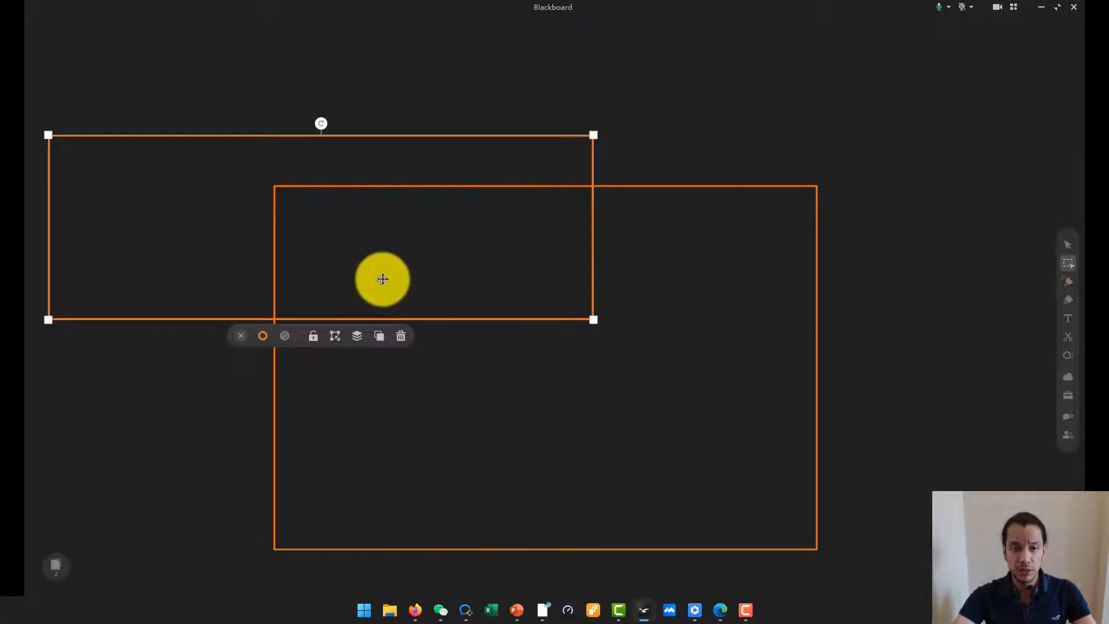
pyautogui.click(286, 337)
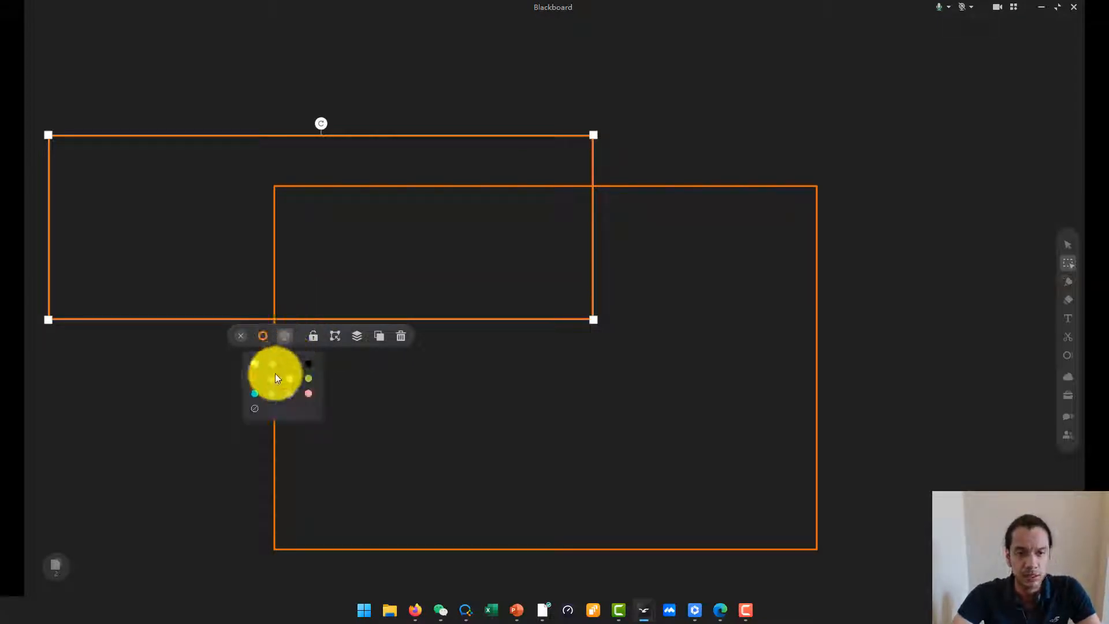
pyautogui.click(275, 394)
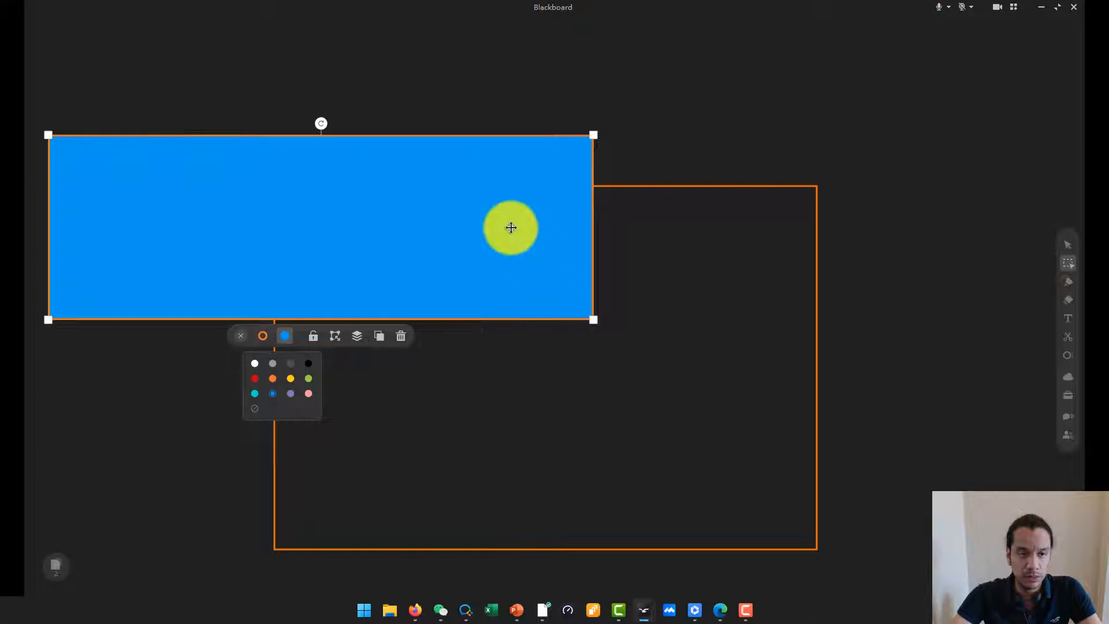
pyautogui.moveTo(510, 227); pyautogui.dragTo(749, 255)
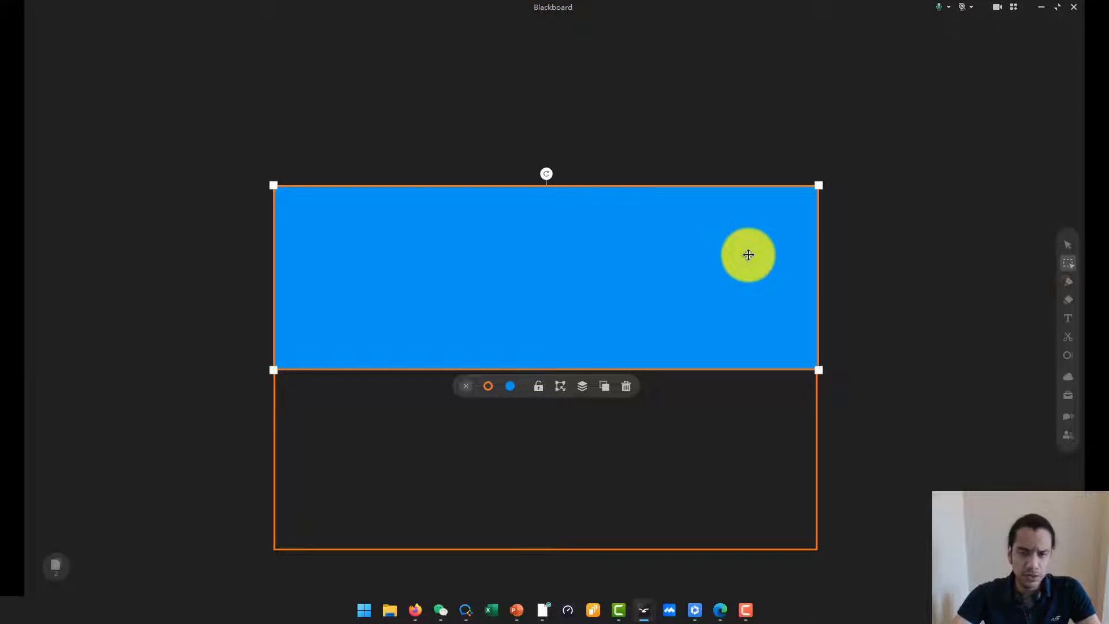
pyautogui.moveTo(666, 243)
pyautogui.mouseDown()
pyautogui.moveTo(666, 421)
pyautogui.moveTo(681, 241)
pyautogui.moveTo(667, 241)
pyautogui.mouseUp()
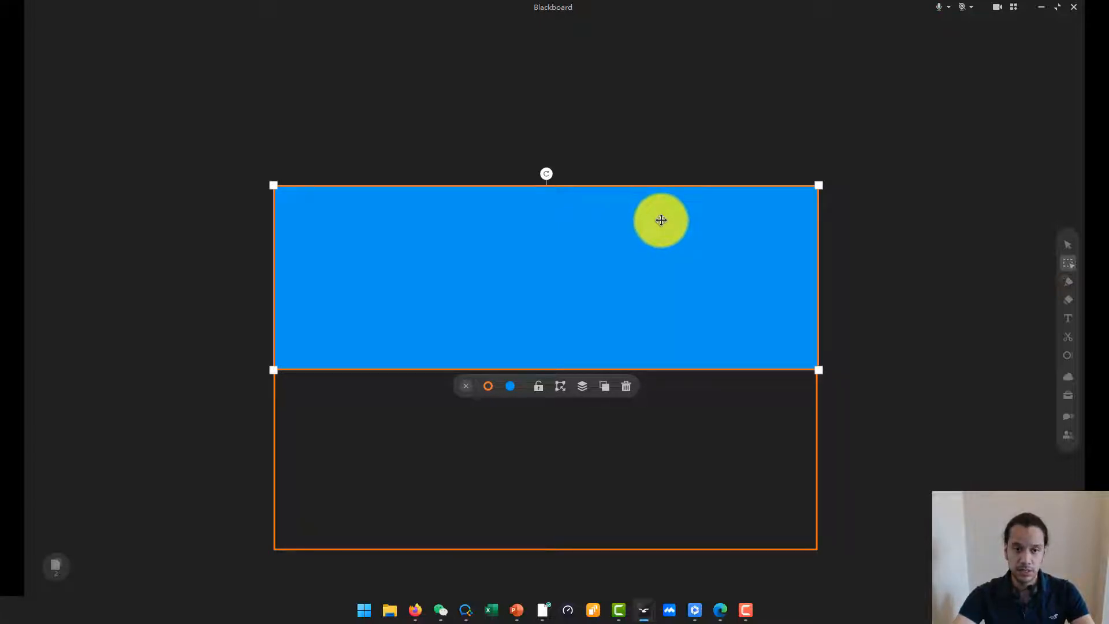
# - Place a copy of the blue rectangle over the flag's lower half and fill it with white
pyautogui.moveTo(660, 221); pyautogui.dragTo(663, 403)
pyautogui.click(511, 566)
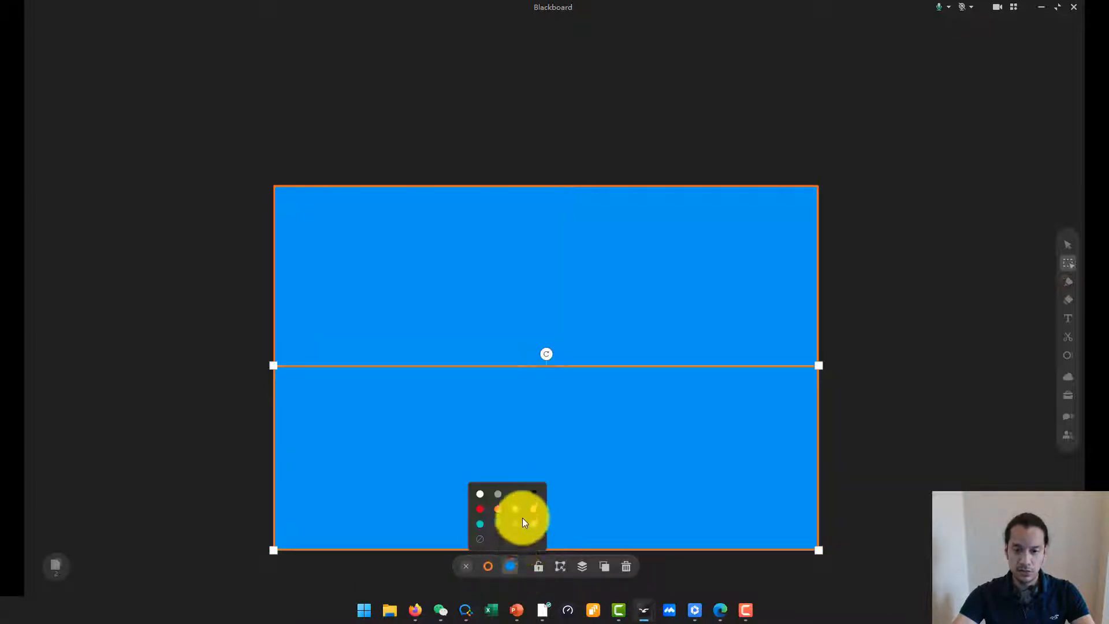
pyautogui.click(481, 496)
pyautogui.click(902, 333)
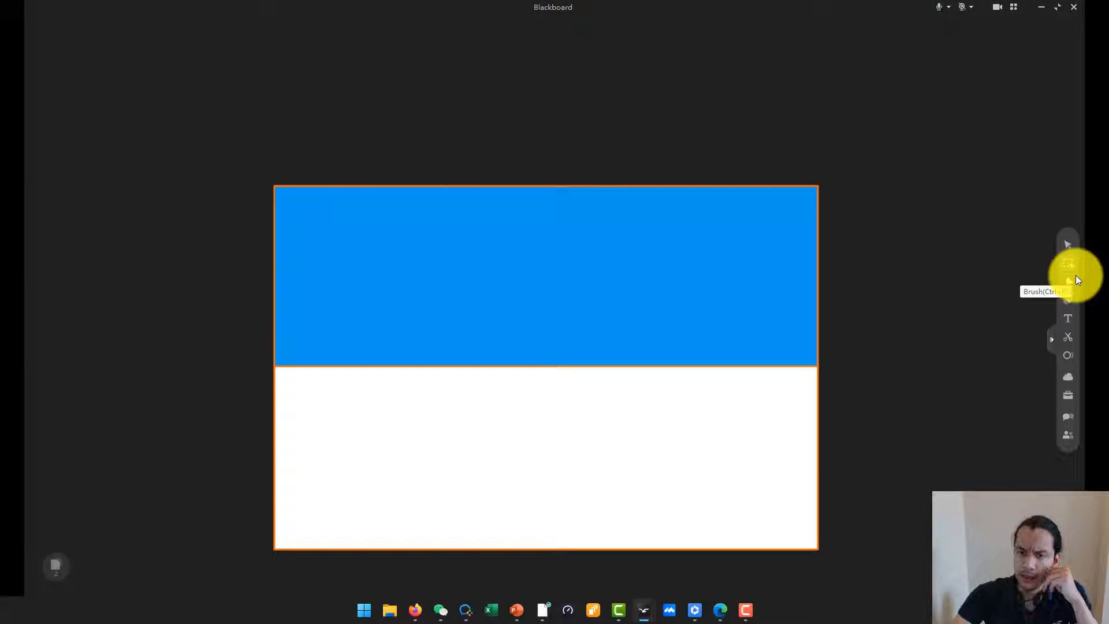
# - Change the outline color of the lower rectangle to white
pyautogui.click(1068, 263)
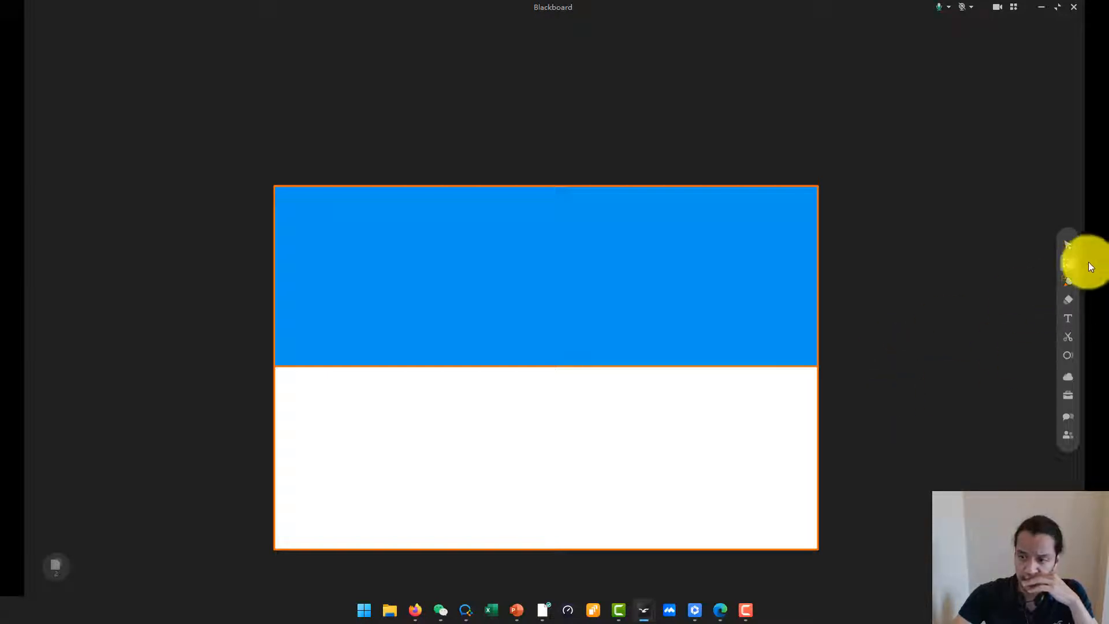
pyautogui.click(555, 530)
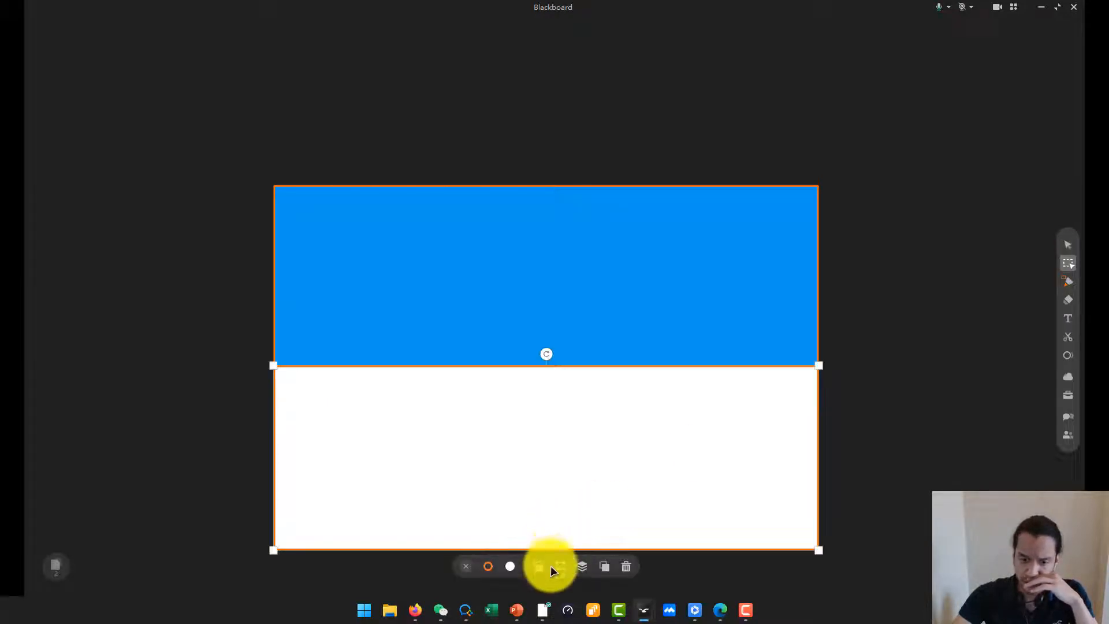
pyautogui.click(486, 569)
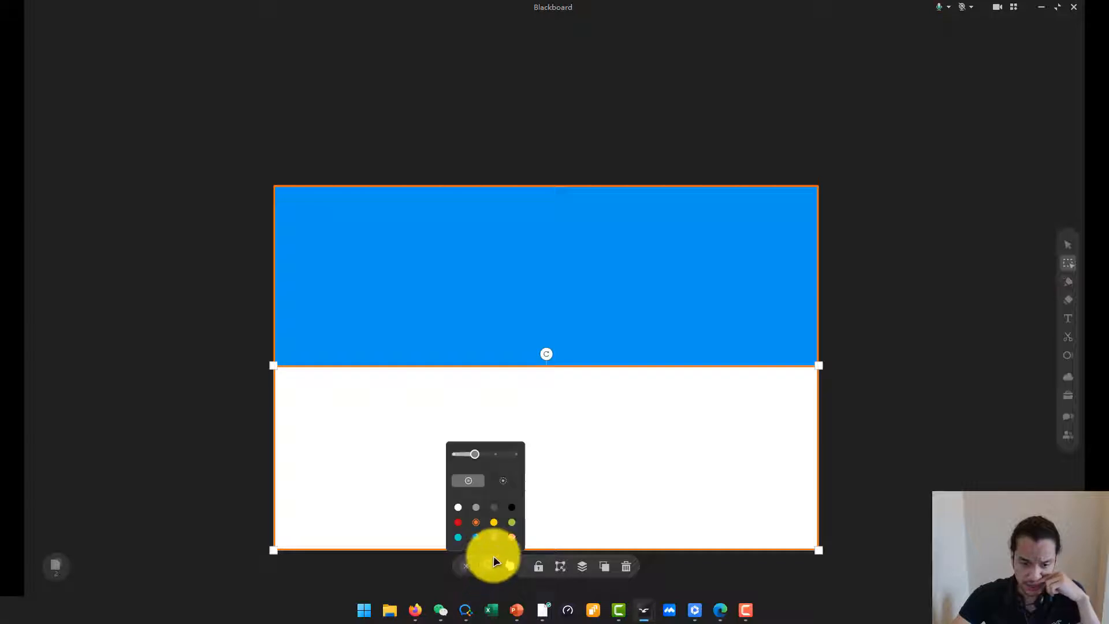
pyautogui.click(459, 507)
pyautogui.click(836, 353)
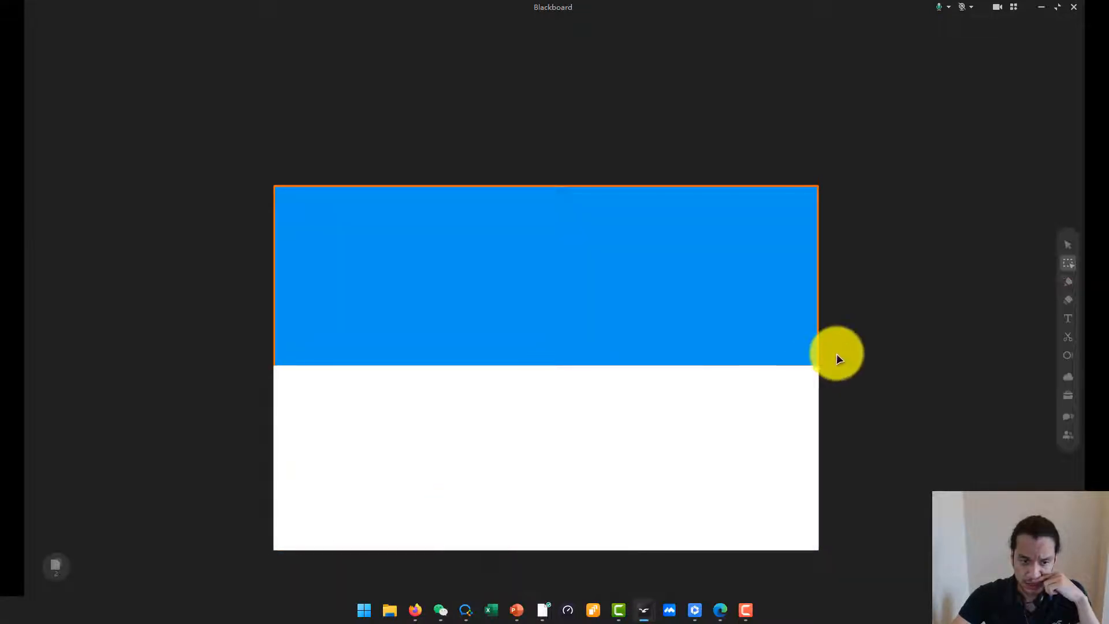
# - Change the outline color of the upper rectangle to blue so it matches its fill
pyautogui.click(687, 229)
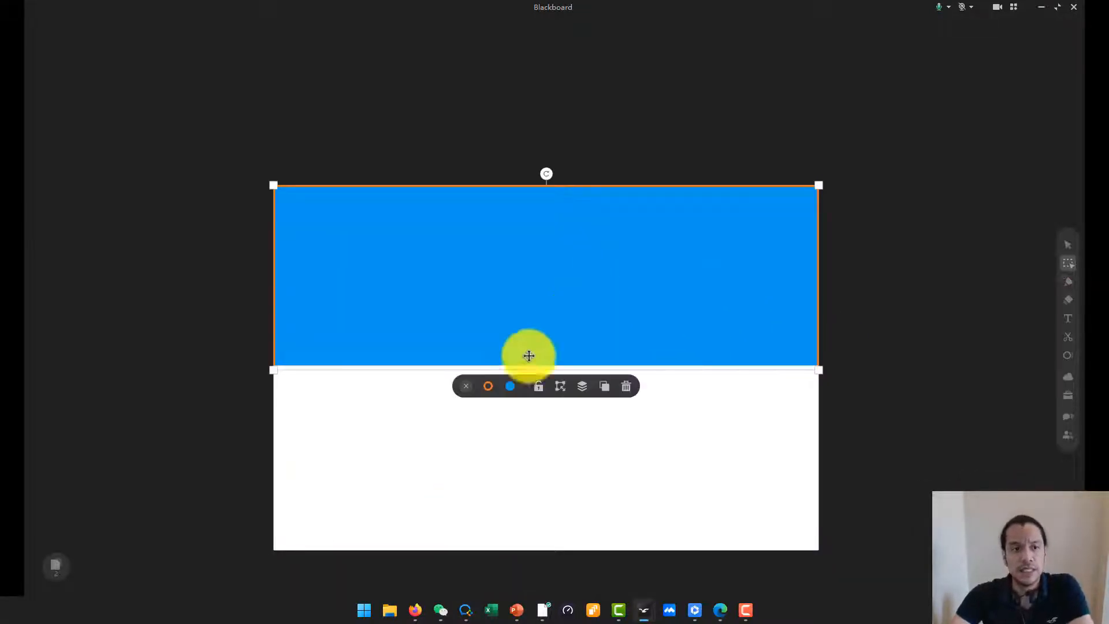
pyautogui.click(488, 387)
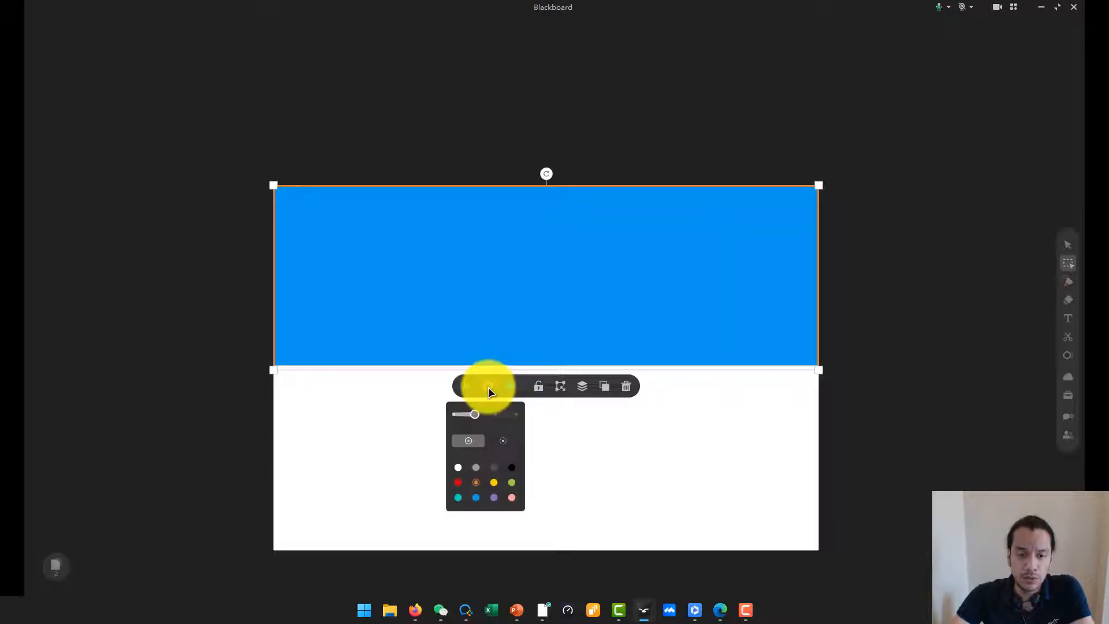
pyautogui.click(473, 496)
pyautogui.click(889, 306)
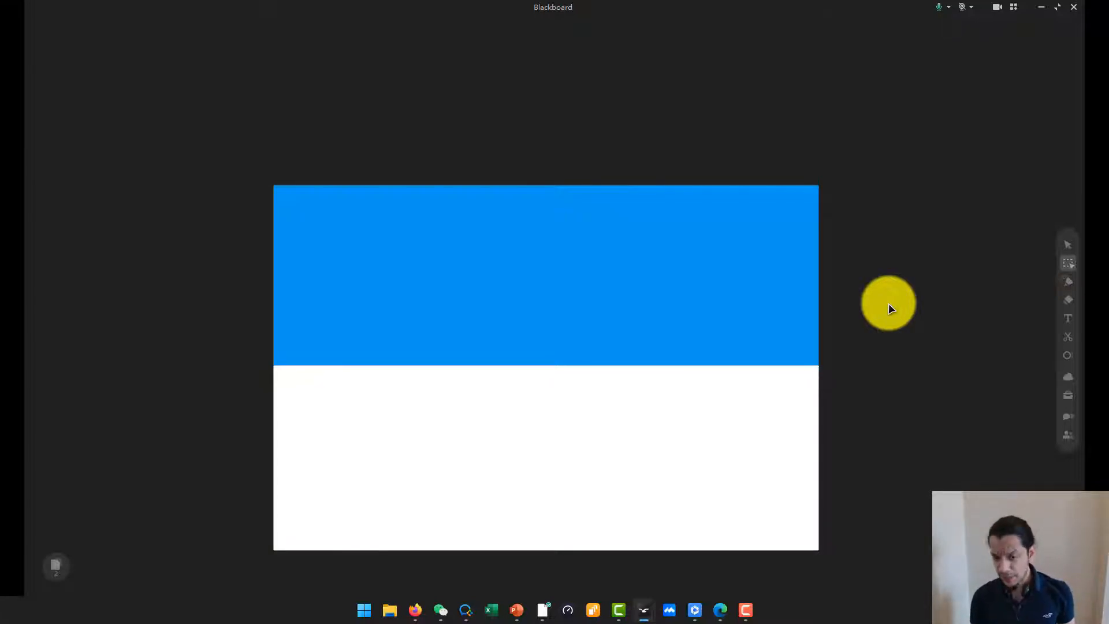
# - Restore the Our Class Flag Week1&2 V4.pptx presentation and look through its slide thumbnails for flag examples
pyautogui.click(64, 567)
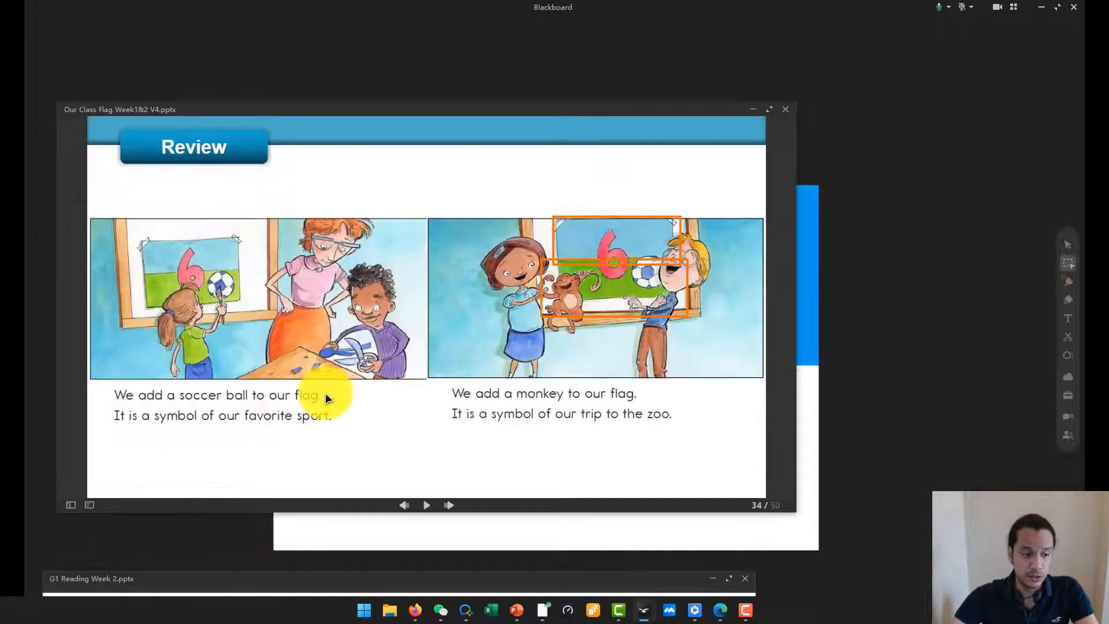
pyautogui.click(69, 507)
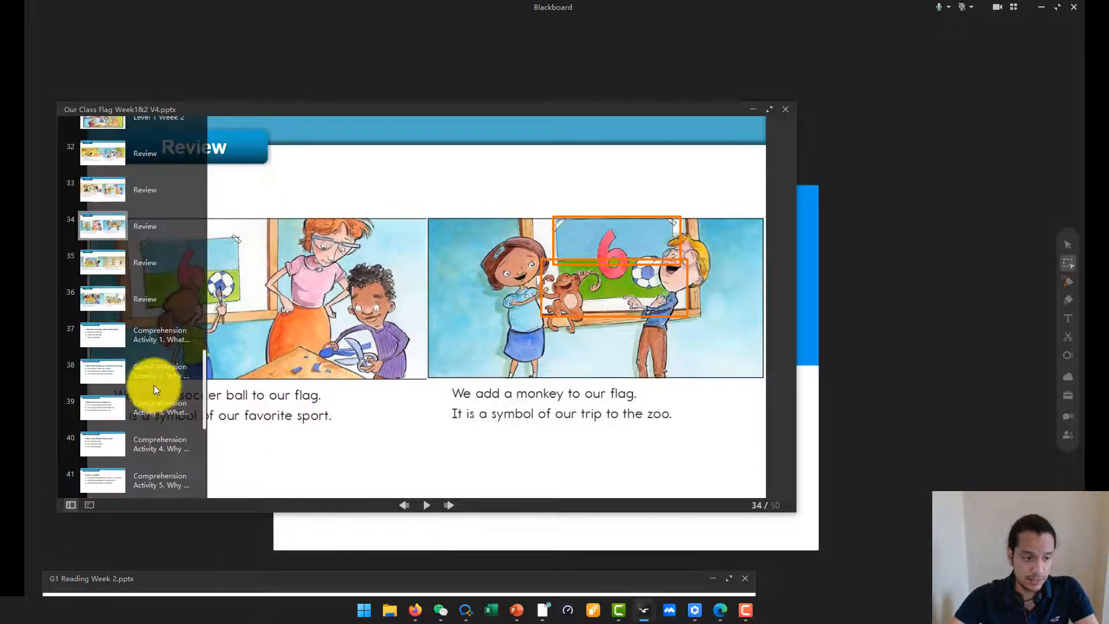
pyautogui.scroll(5, 154, 385)
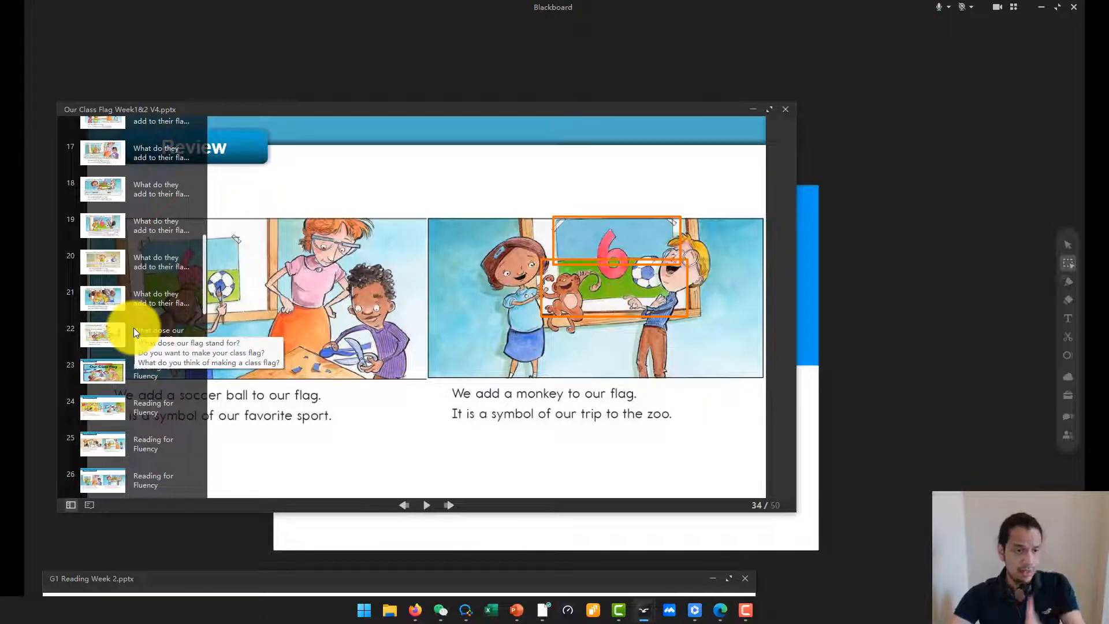
pyautogui.scroll(5, 118, 428)
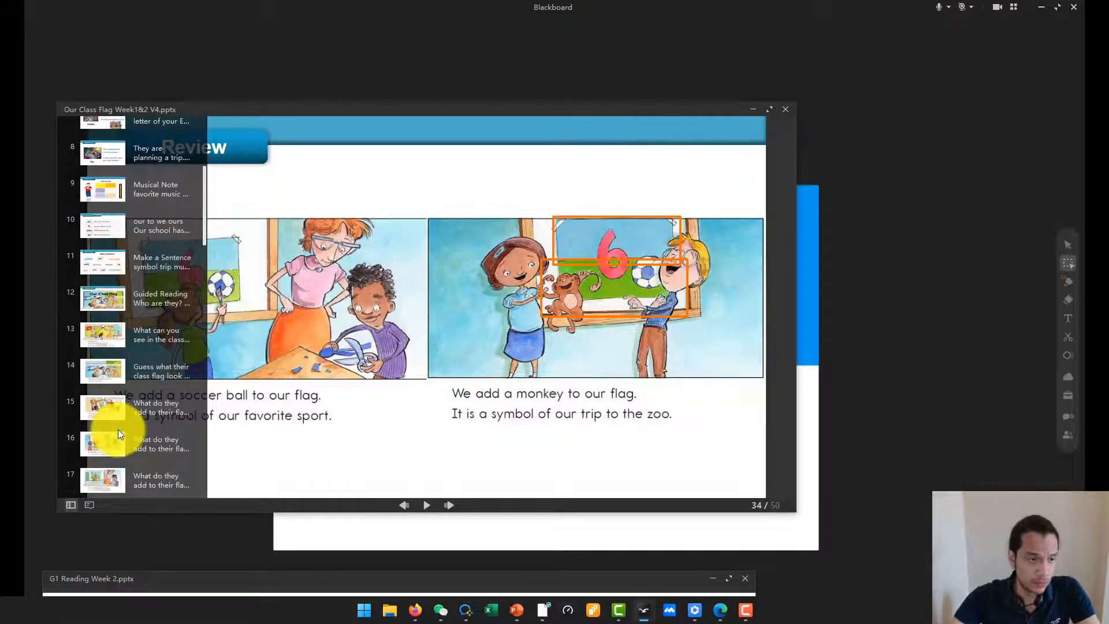
pyautogui.scroll(4, 120, 338)
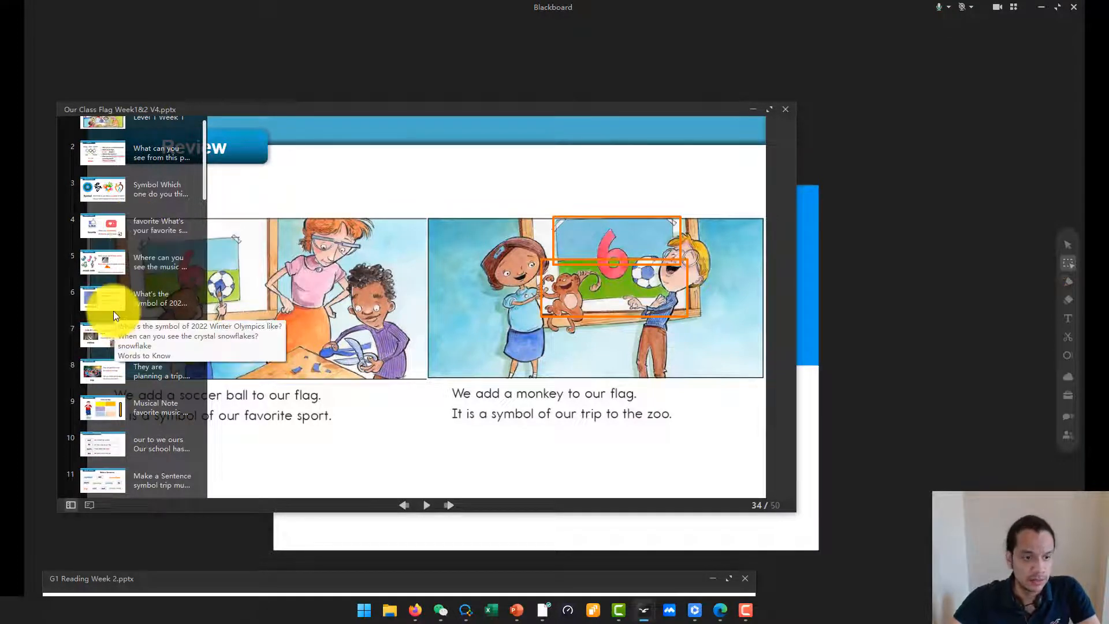
pyautogui.scroll(1, 113, 294)
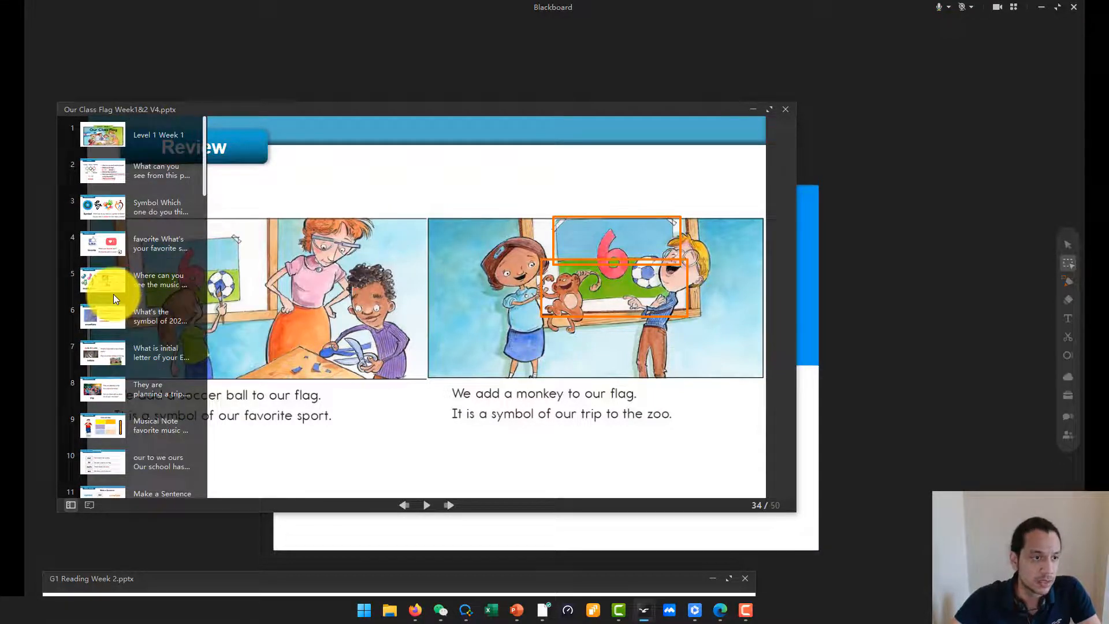
pyautogui.scroll(-7, 106, 348)
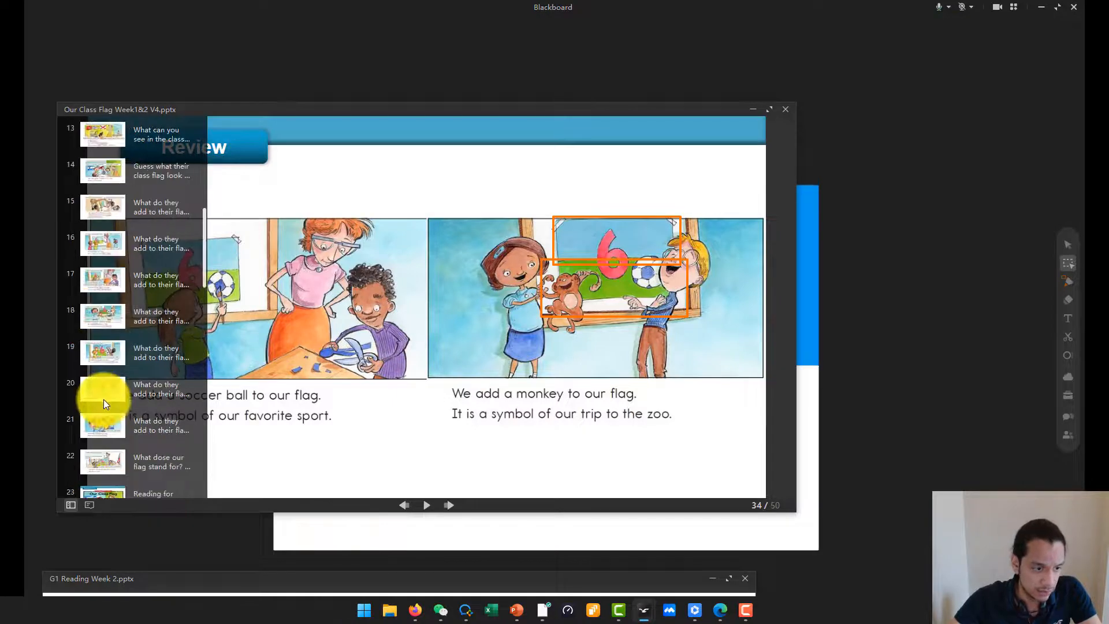
# - View slides 21, 26 and 32 for example flag designs, and minimize the presentation
pyautogui.click(116, 432)
pyautogui.scroll(-3, 112, 404)
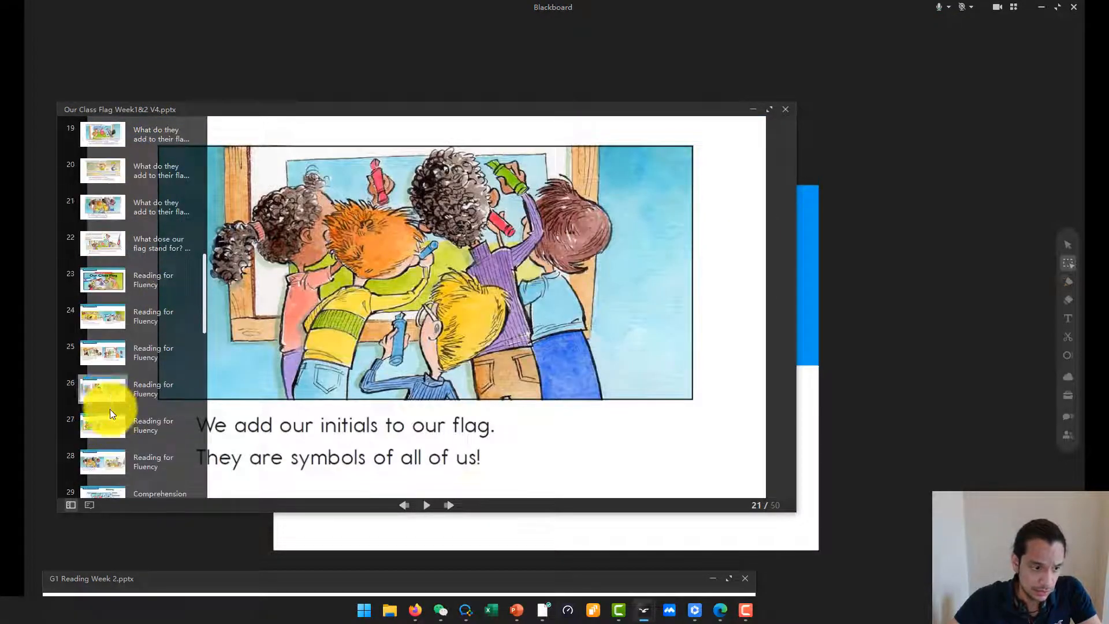
pyautogui.click(109, 410)
pyautogui.scroll(-3, 109, 410)
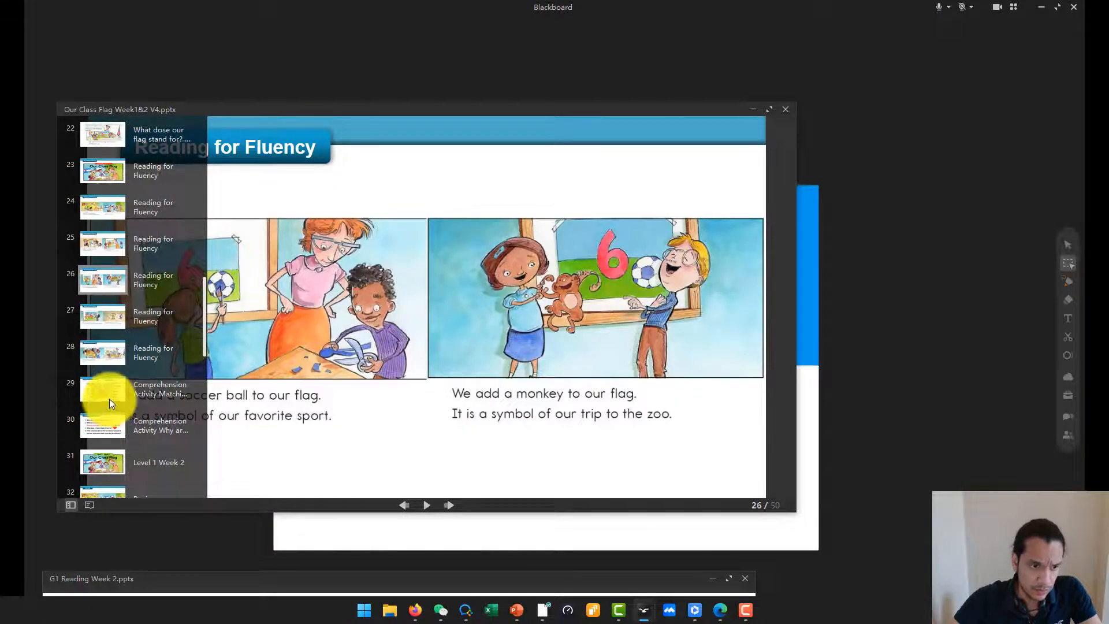
pyautogui.scroll(-3, 109, 399)
pyautogui.click(105, 425)
pyautogui.click(113, 387)
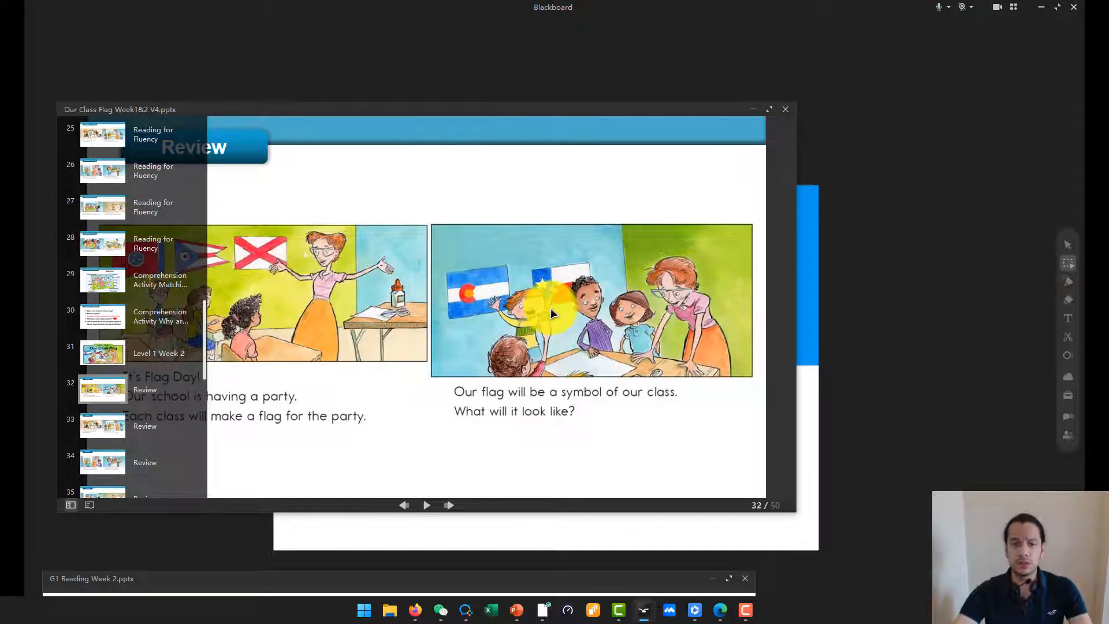
pyautogui.click(753, 112)
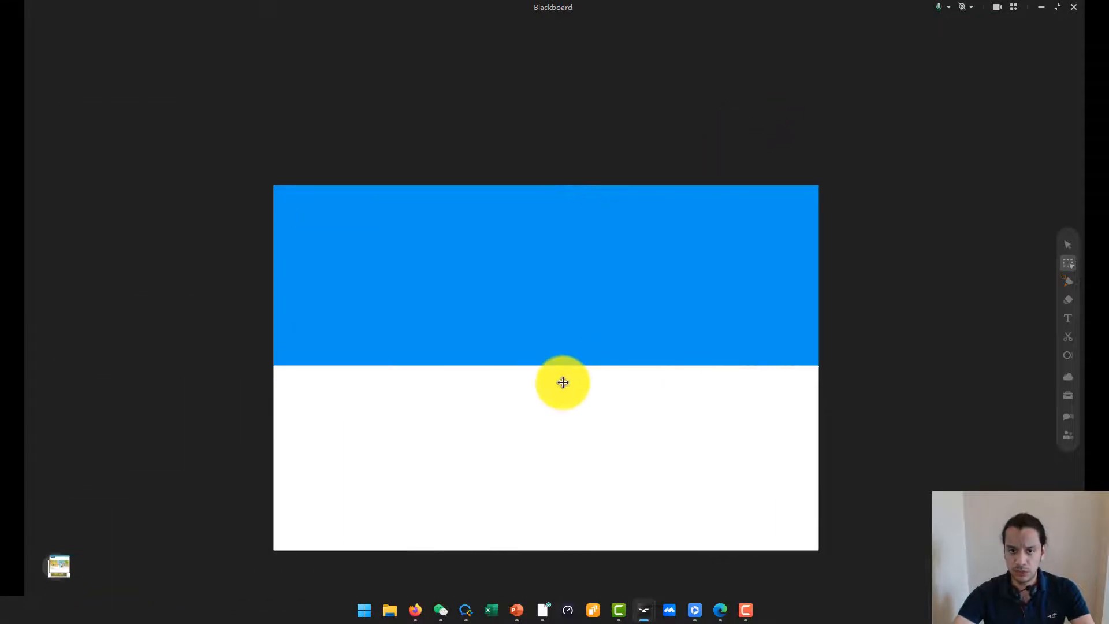
# - Switch to PowerPoint and delete the half-height rectangle from the flag outline on slide 17
pyautogui.hotkey('alt', 'Tab')
pyautogui.click(476, 223)
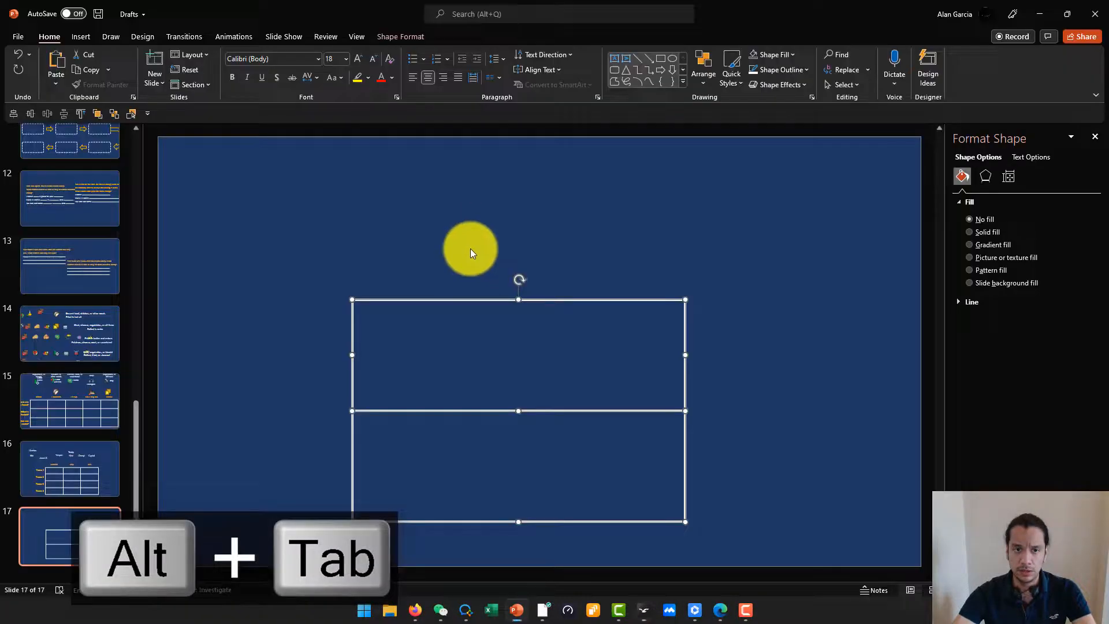
pyautogui.click(470, 248)
pyautogui.click(476, 408)
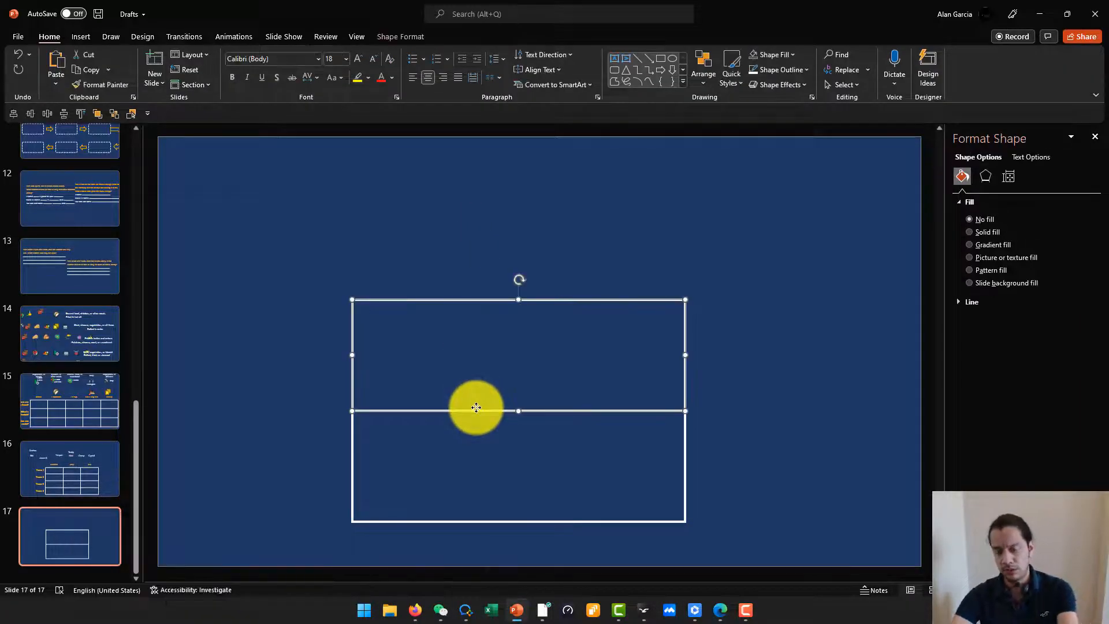
pyautogui.press('Delete')
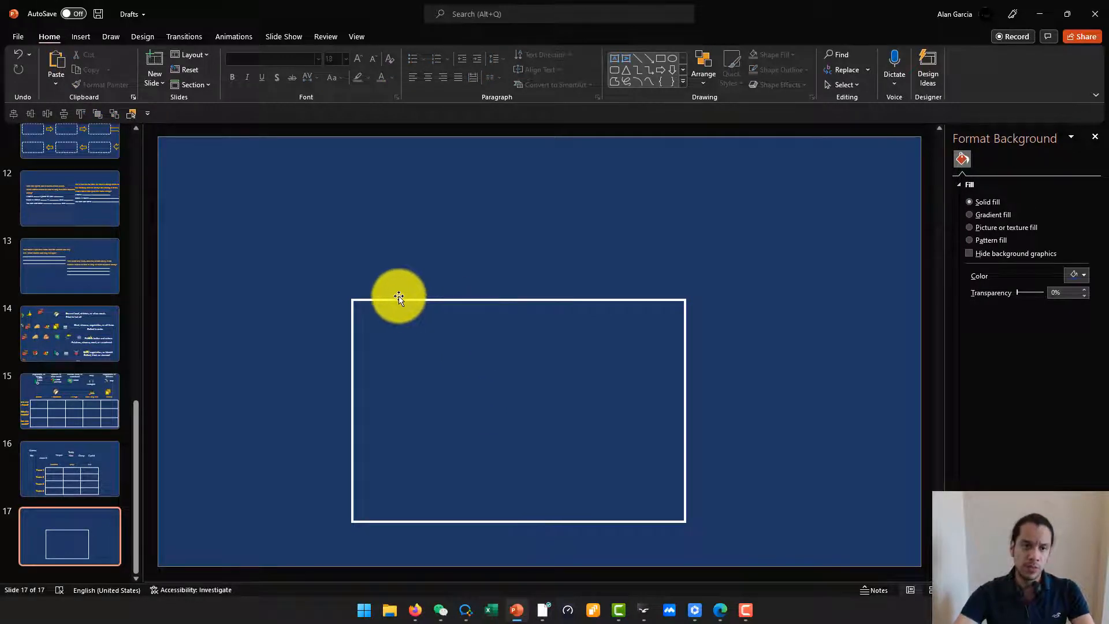
# - Check the remaining rectangle's width and divide 14.78 by 3 in Calculator to get one third of it
pyautogui.click(498, 299)
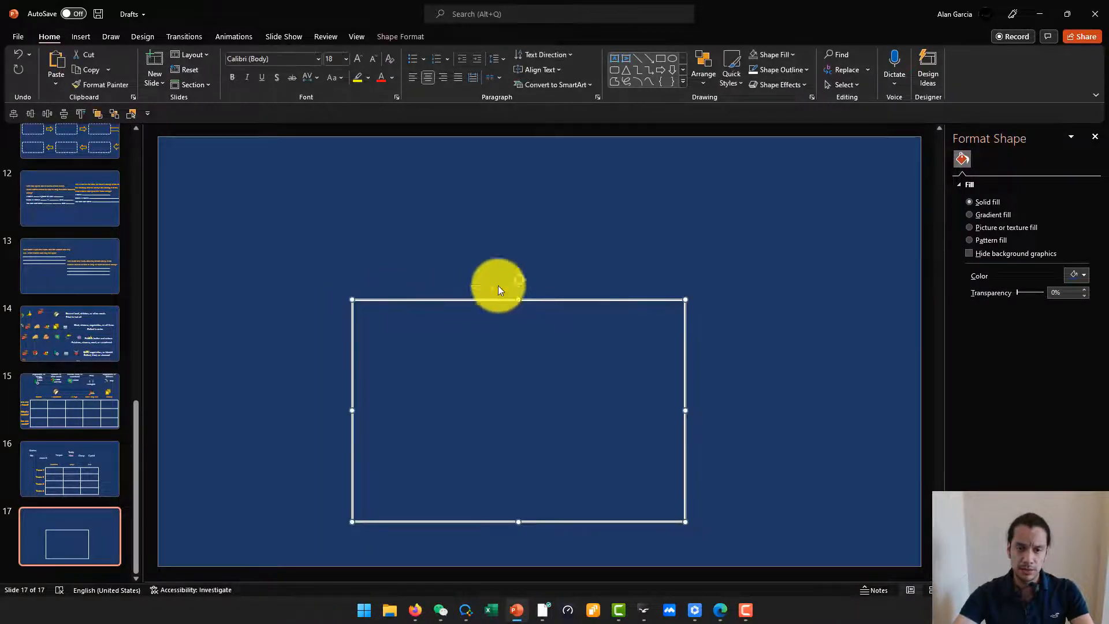
pyautogui.click(396, 33)
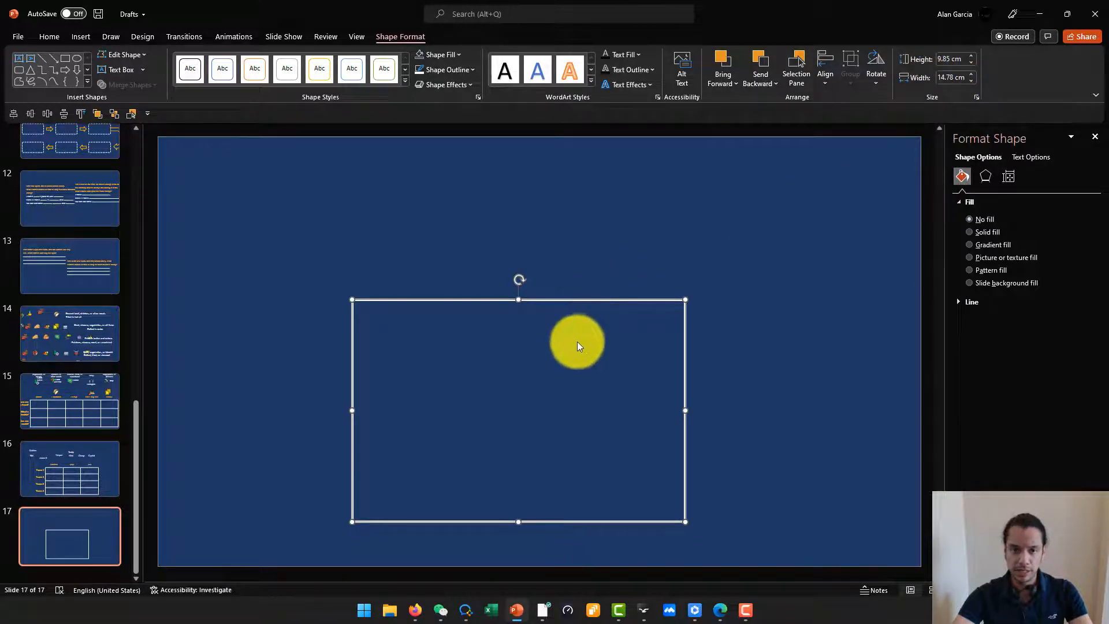
pyautogui.press('super')
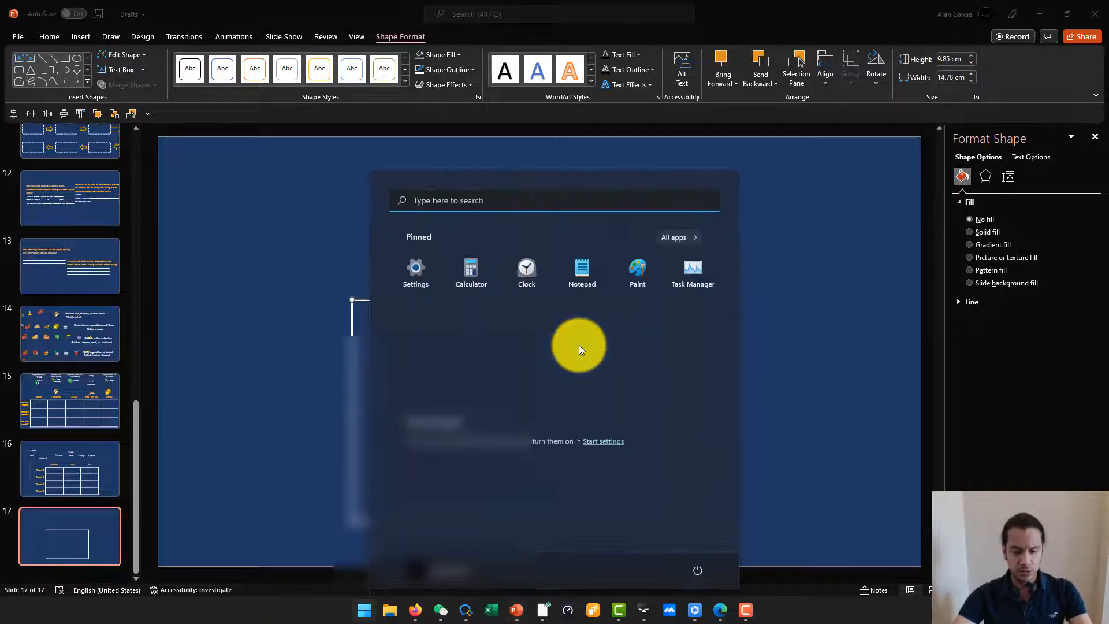
pyautogui.write('calcu')
pyautogui.press('Return')
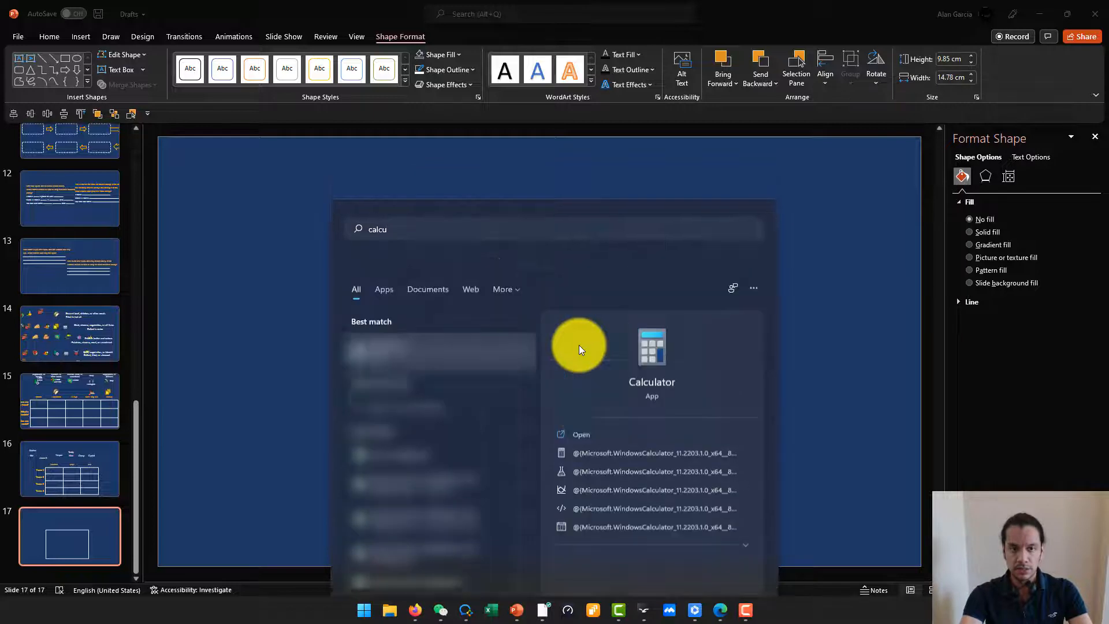
pyautogui.write('1')
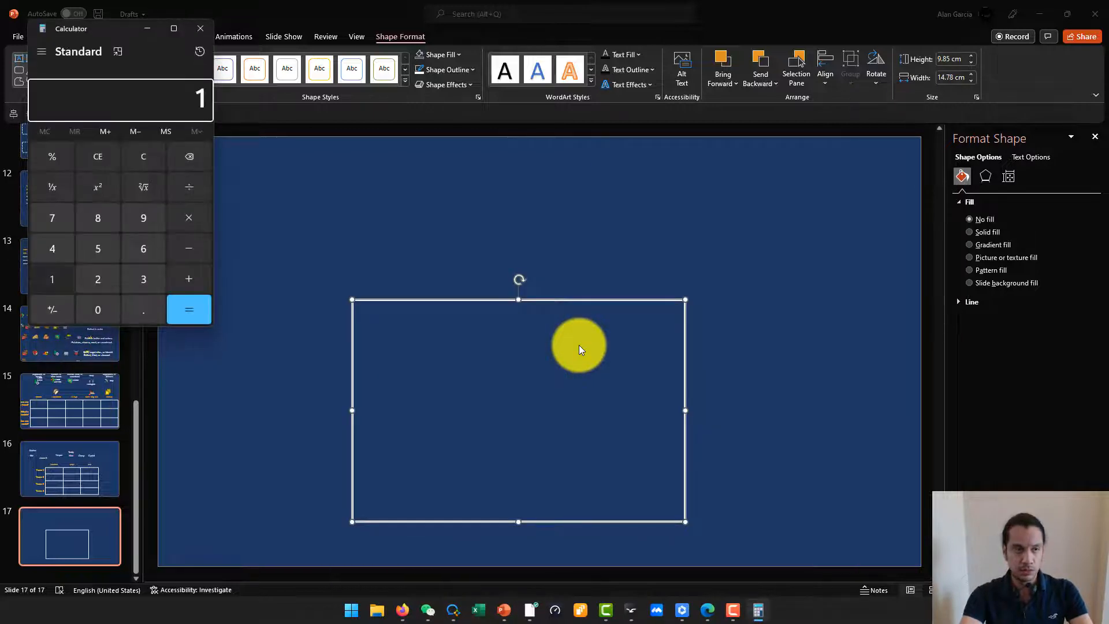
pyautogui.write('4 ÷ 7')
pyautogui.press('BackSpace')
pyautogui.write('4/7')
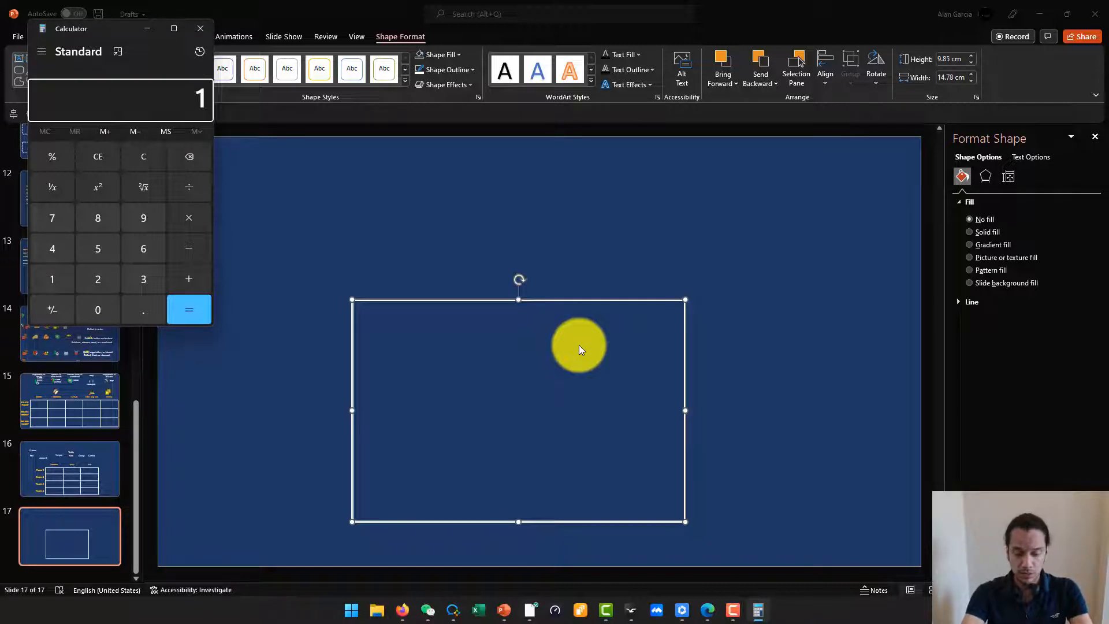
pyautogui.write('4.78')
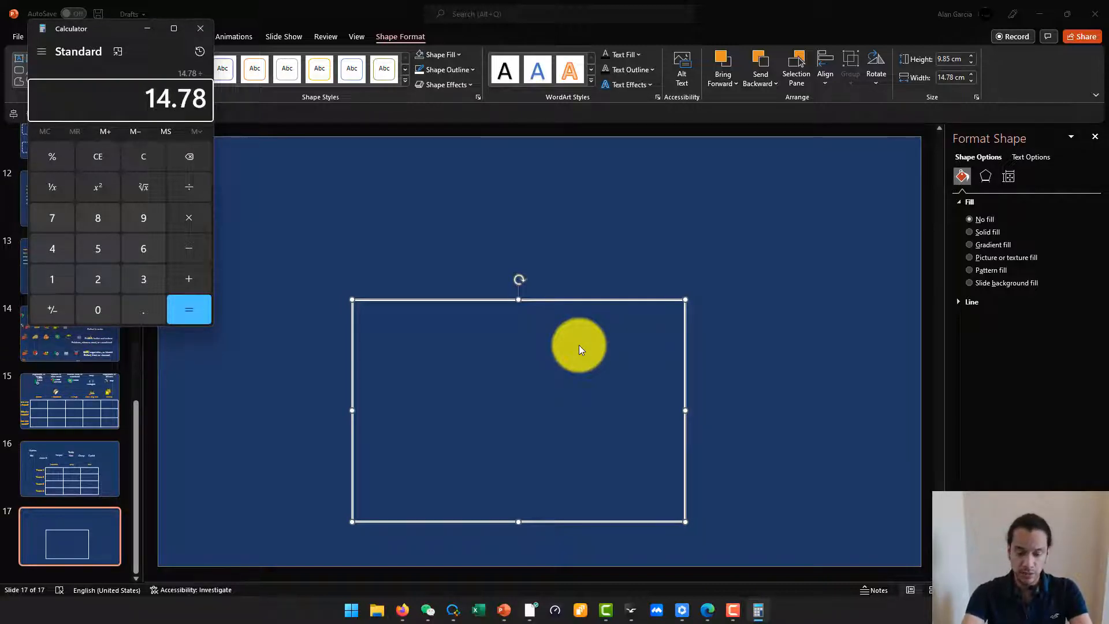
pyautogui.write('3')
pyautogui.press('Return')
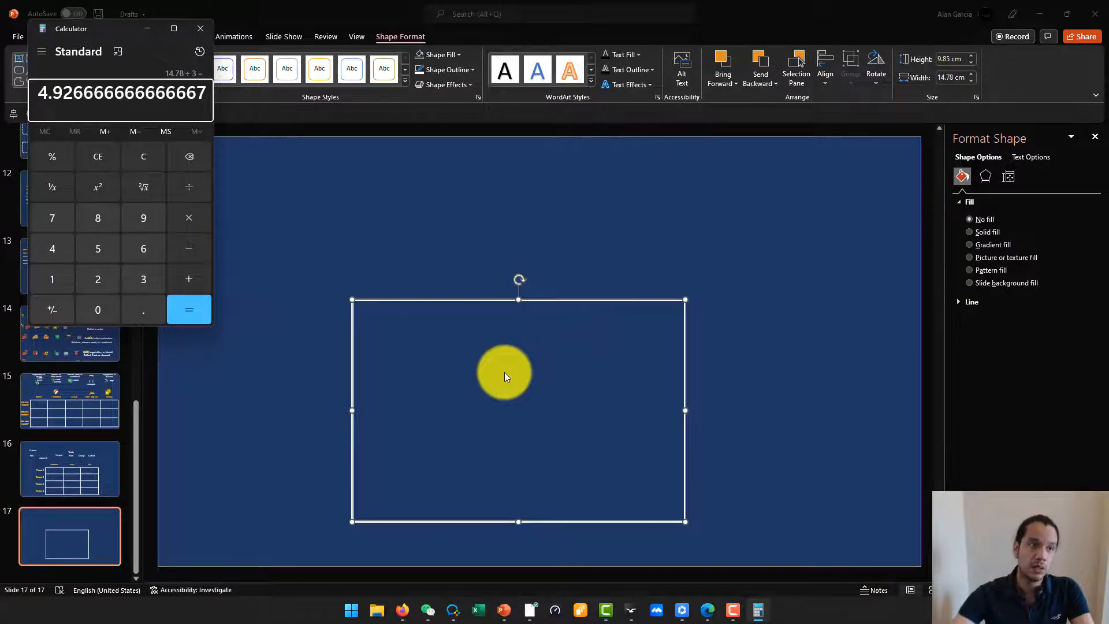
# - Duplicate the flag rectangle on the slide and place the copy level with the original, offset to its left
pyautogui.click(686, 370)
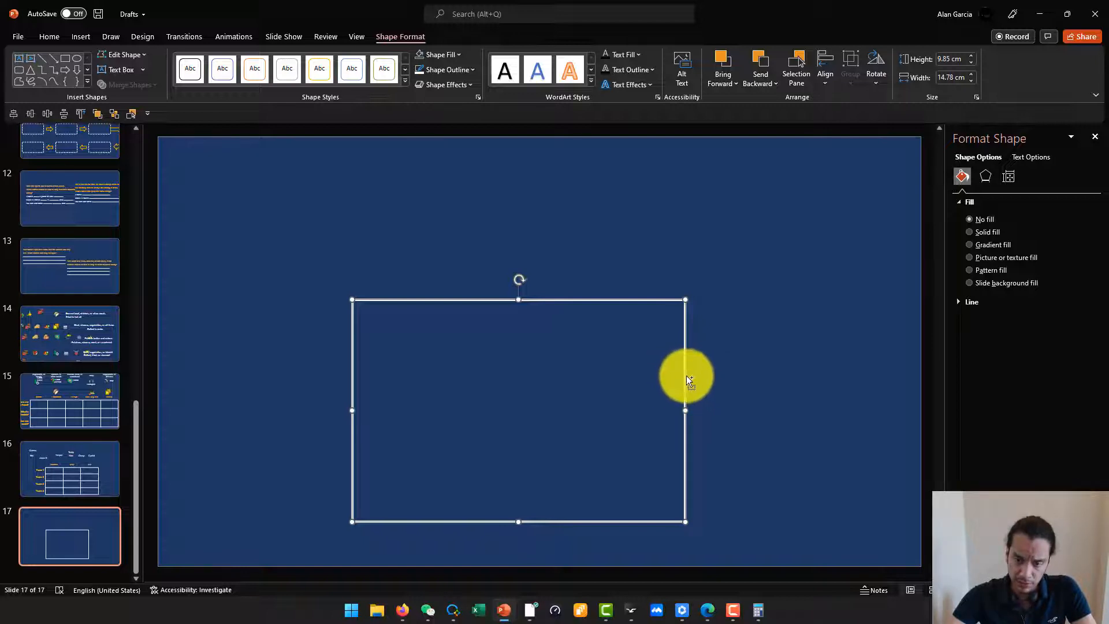
pyautogui.moveTo(685, 378); pyautogui.dragTo(611, 372)
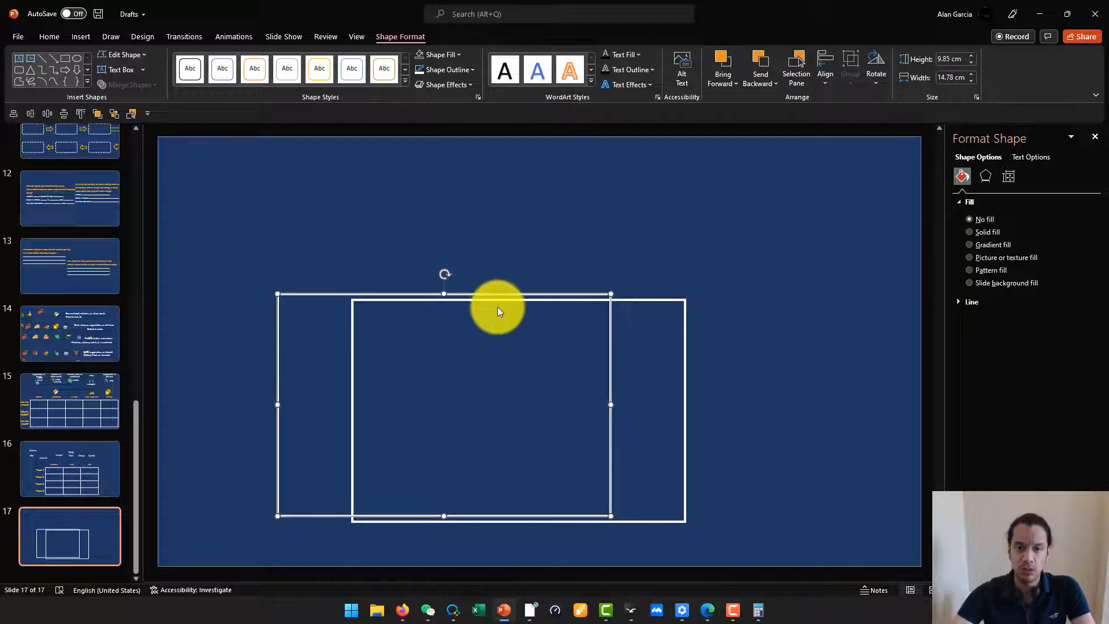
pyautogui.moveTo(495, 294); pyautogui.dragTo(467, 297)
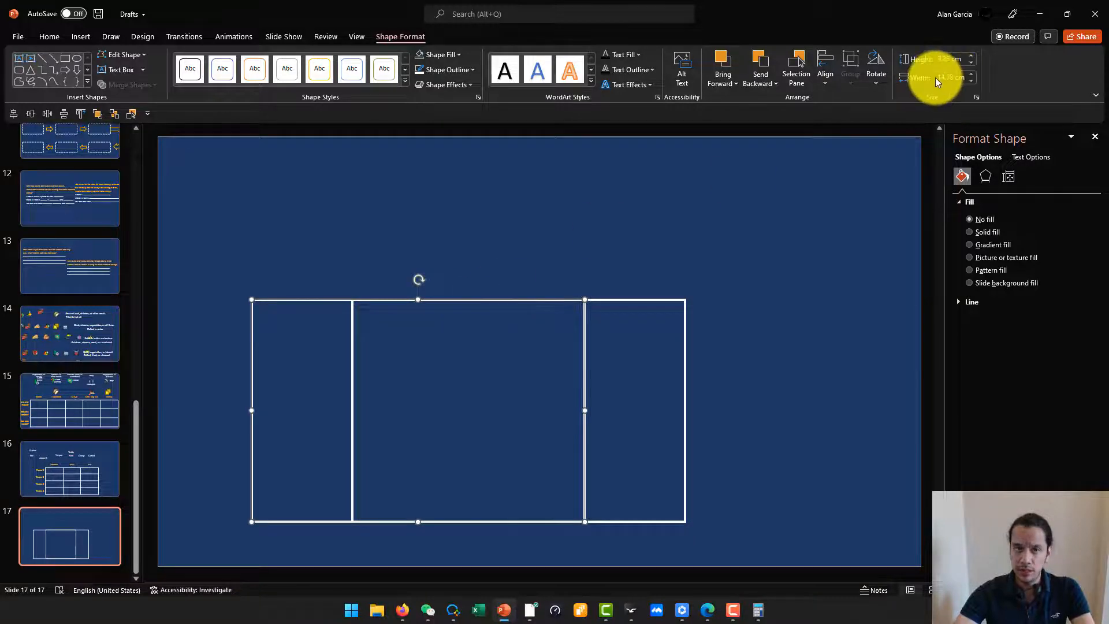
# - Set the duplicated rectangle's width to 4.93 cm and move it onto the left third of the flag outline
pyautogui.hotkey('alt', 'Tab')
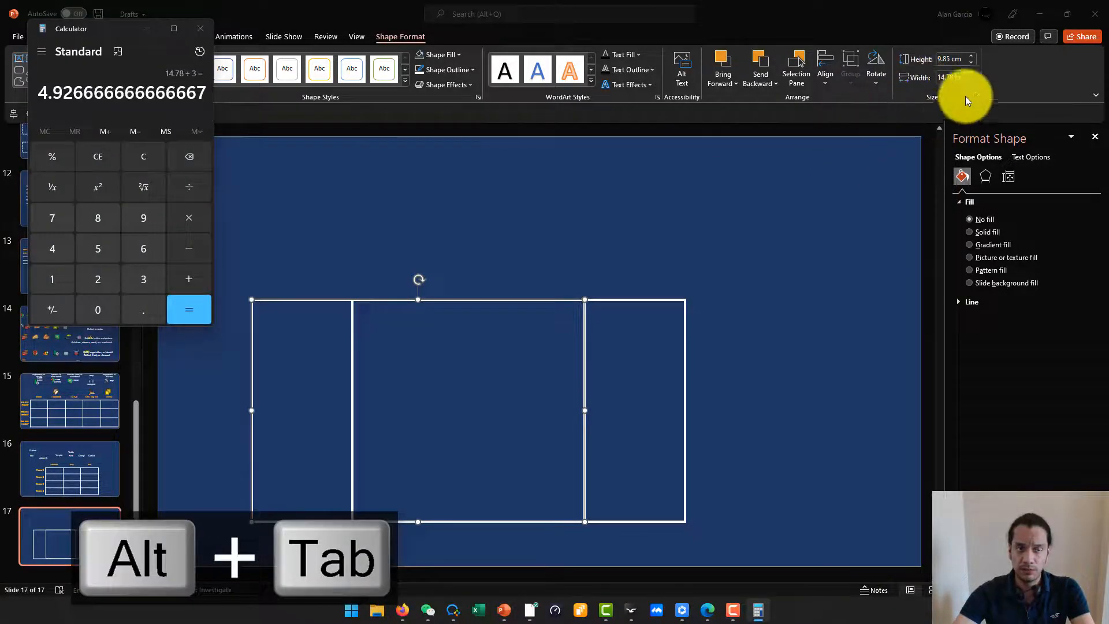
pyautogui.hotkey('alt', 'Tab')
pyautogui.click(959, 78)
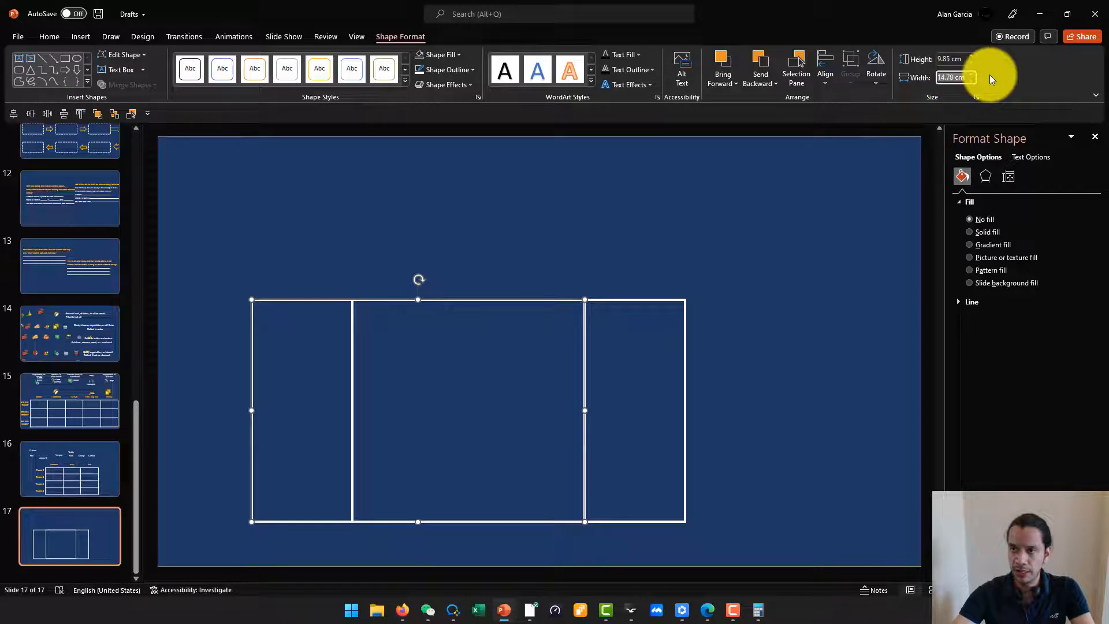
pyautogui.write('4.93')
pyautogui.press('Return')
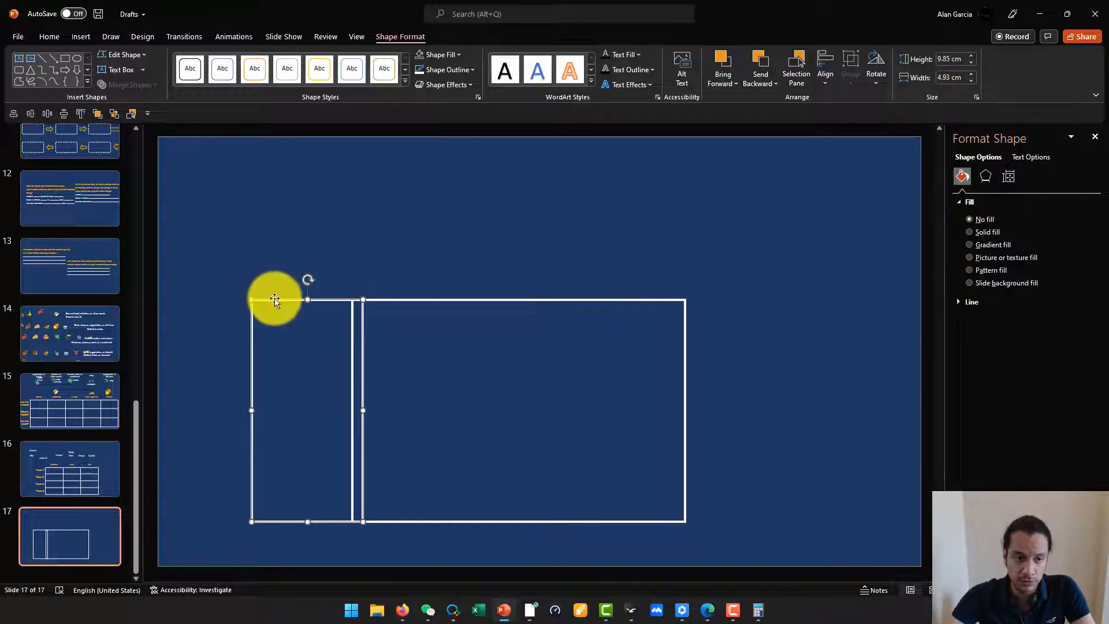
pyautogui.moveTo(275, 301); pyautogui.dragTo(373, 300)
pyautogui.click(341, 335)
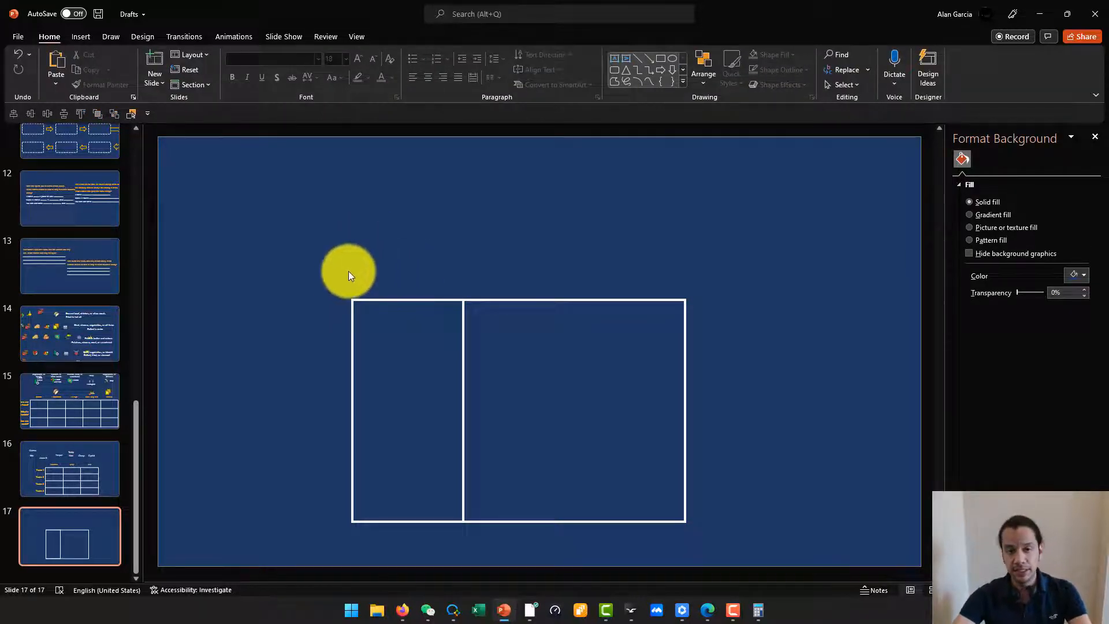
# - Copy both flag rectangles into the ClassIn blackboard and shrink the pasted outline to fit below the first flag
pyautogui.moveTo(312, 249); pyautogui.dragTo(787, 525)
pyautogui.hotkey('alt', 'Tab')
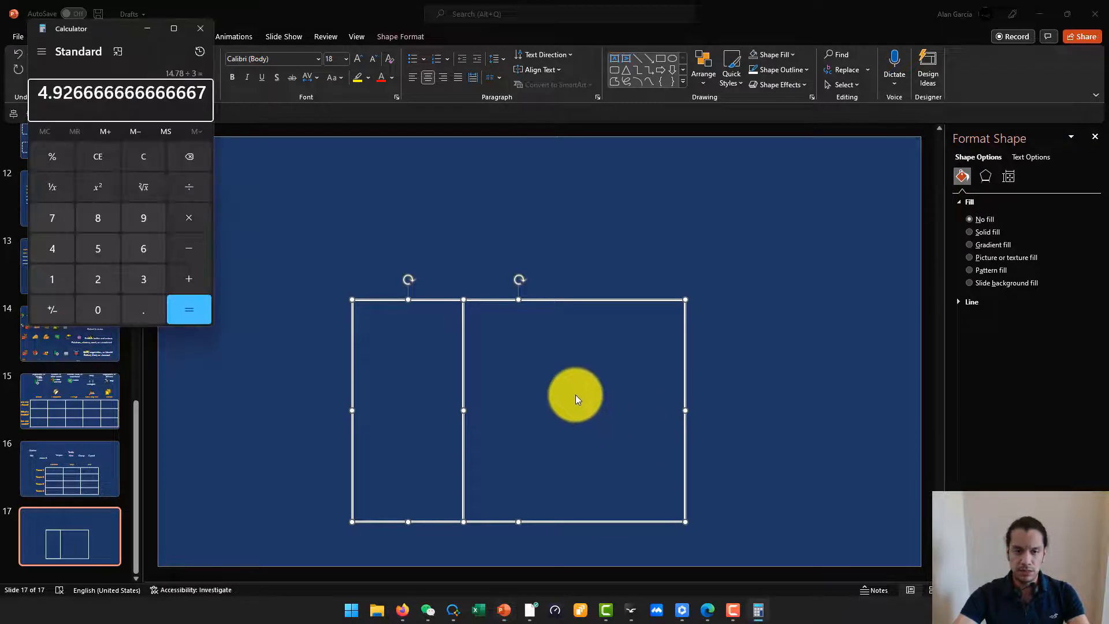
pyautogui.moveTo(644, 601)
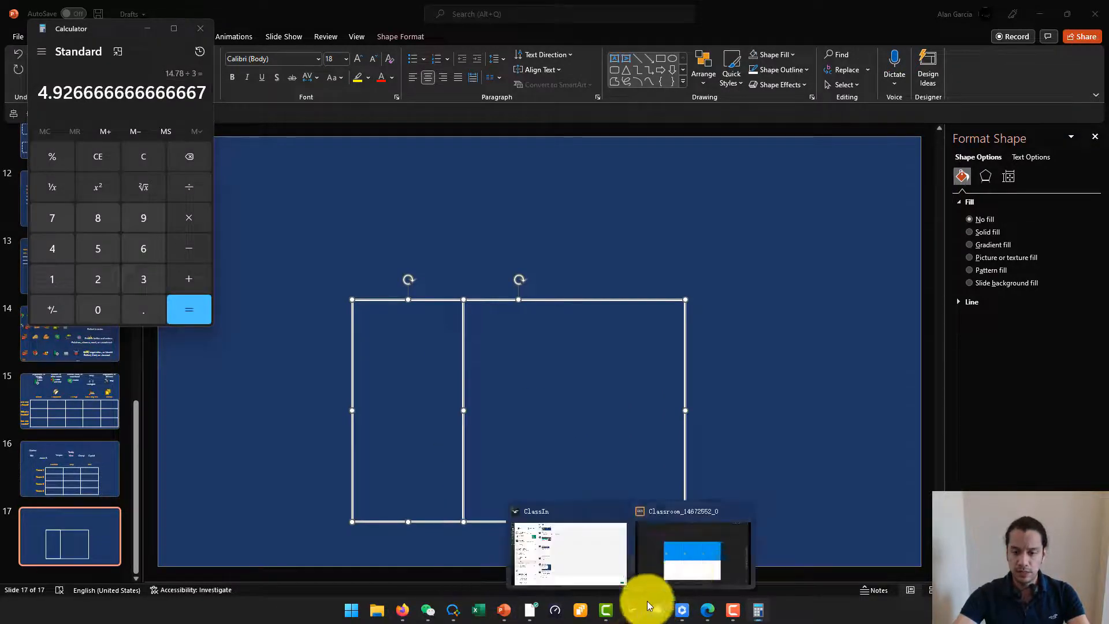
pyautogui.click(681, 559)
pyautogui.hotkey('ctrl', 'v')
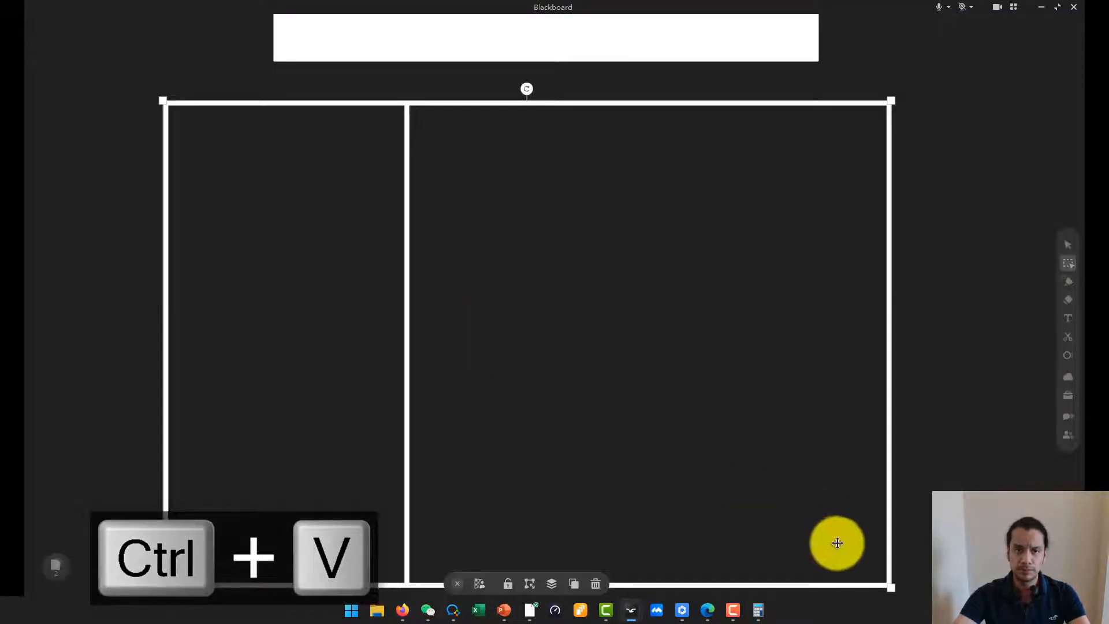
pyautogui.moveTo(889, 585); pyautogui.dragTo(782, 572)
# - Trace the pasted template with orange rectangles, one around the whole flag and one around its left third
pyautogui.click(1068, 281)
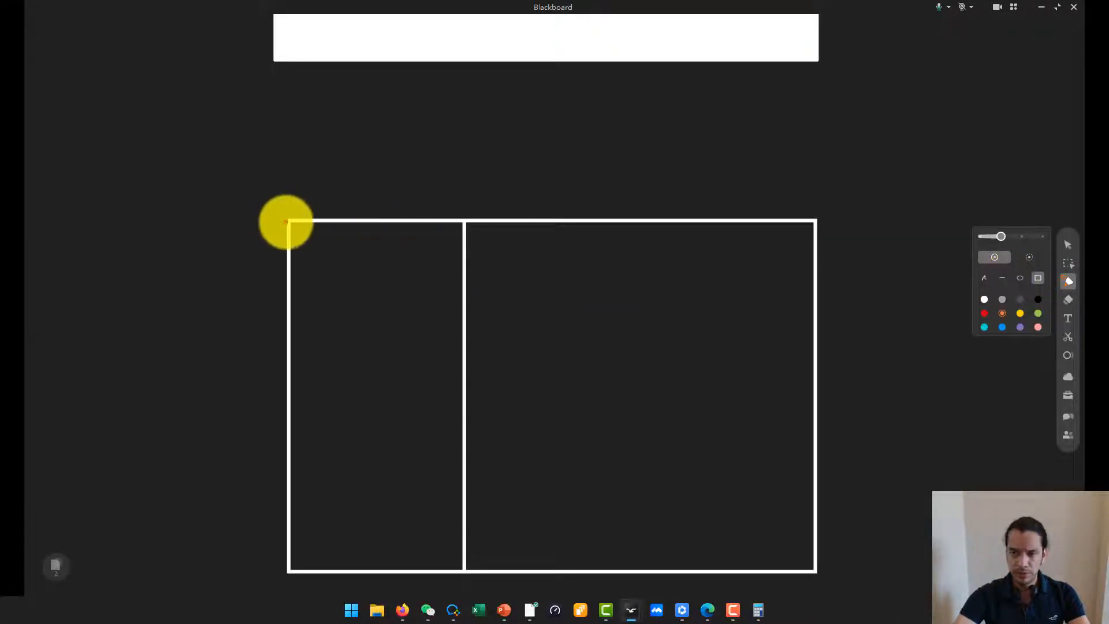
pyautogui.moveTo(287, 220)
pyautogui.mouseDown()
pyautogui.moveTo(760, 557)
pyautogui.moveTo(816, 572)
pyautogui.mouseUp()
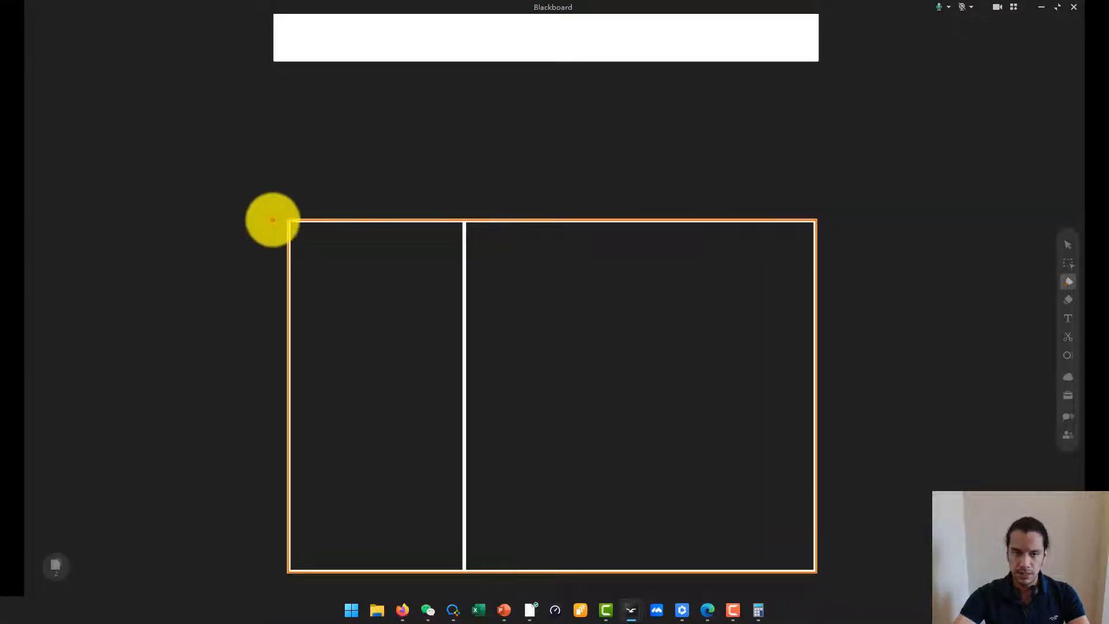
pyautogui.moveTo(289, 220); pyautogui.dragTo(465, 572)
pyautogui.click(974, 333)
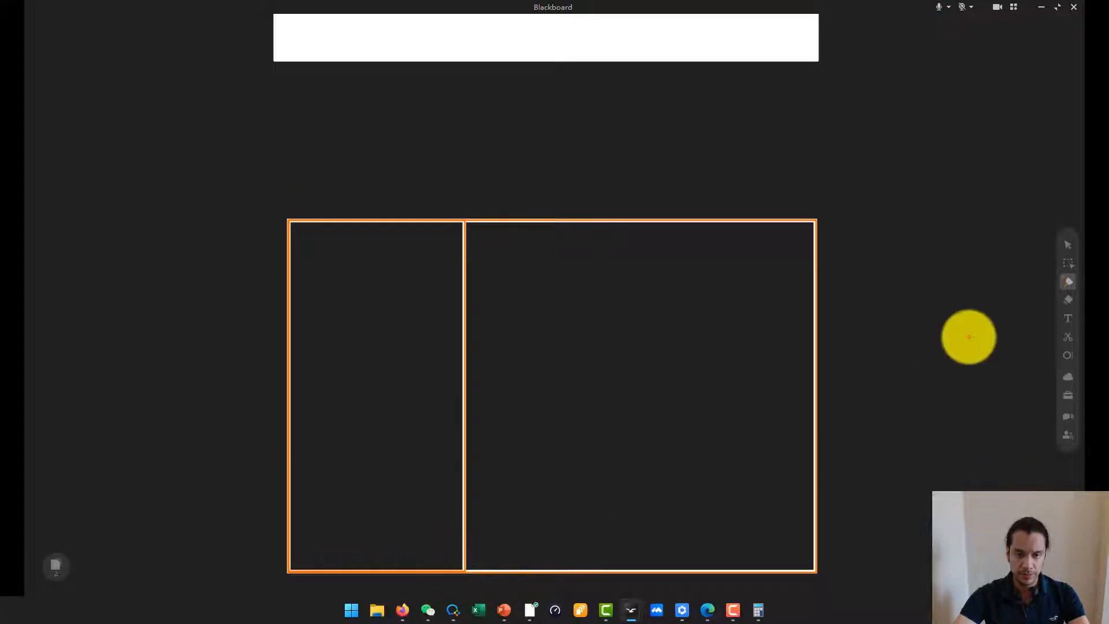
# - Delete the pasted white template and move the two orange rectangles up together on the blackboard
pyautogui.click(1066, 266)
pyautogui.moveTo(543, 220); pyautogui.dragTo(537, 273)
pyautogui.moveTo(461, 223)
pyautogui.mouseDown()
pyautogui.moveTo(459, 282)
pyautogui.moveTo(475, 228)
pyautogui.mouseUp()
pyautogui.press('Delete')
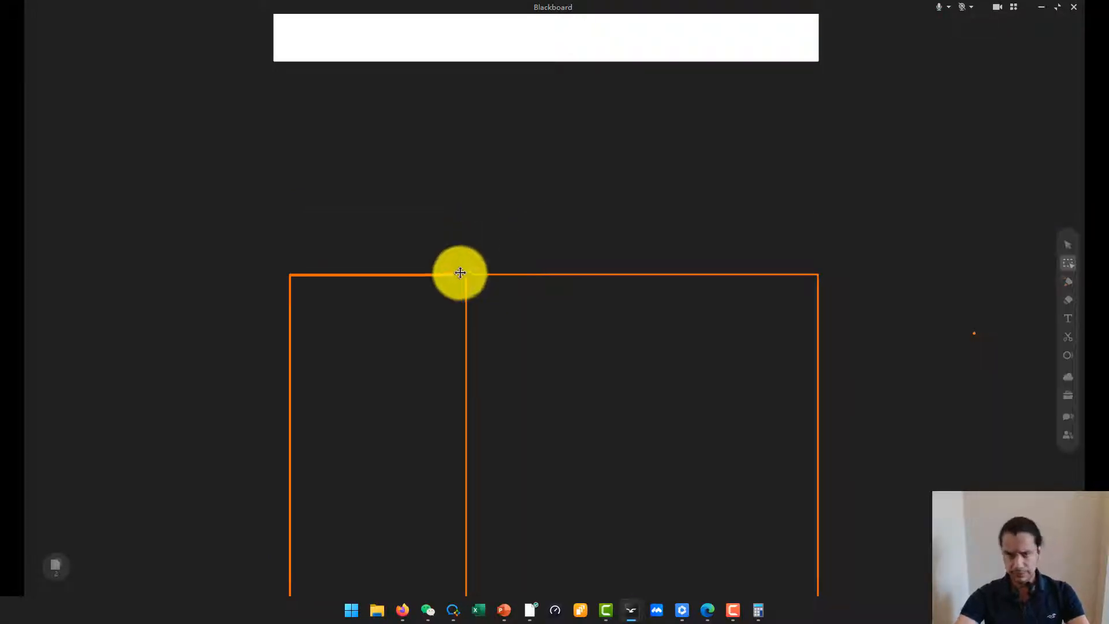
pyautogui.moveTo(210, 189); pyautogui.dragTo(917, 584)
pyautogui.moveTo(643, 281); pyautogui.dragTo(636, 189)
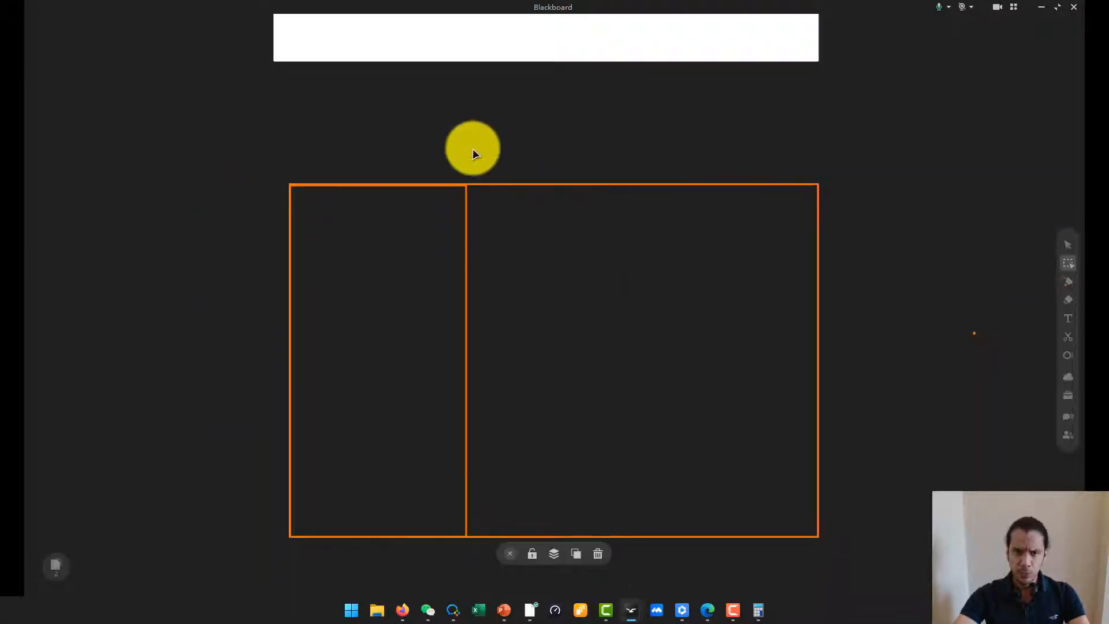
# - Change the left-third rectangle's border and fill to blue
pyautogui.click(449, 198)
pyautogui.moveTo(460, 189); pyautogui.dragTo(461, 191)
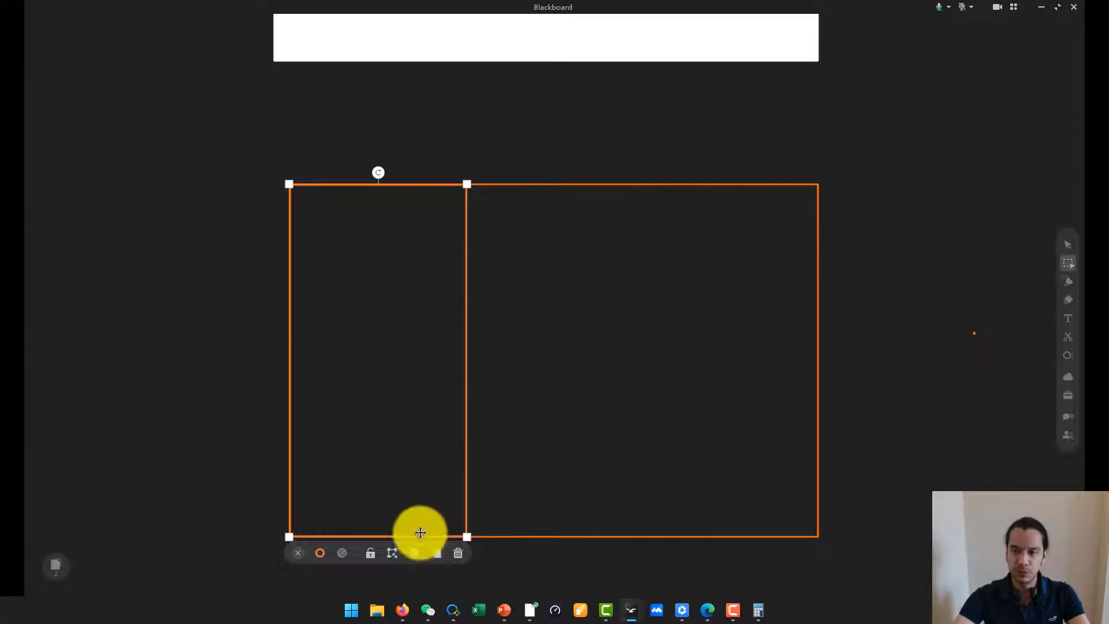
pyautogui.click(320, 556)
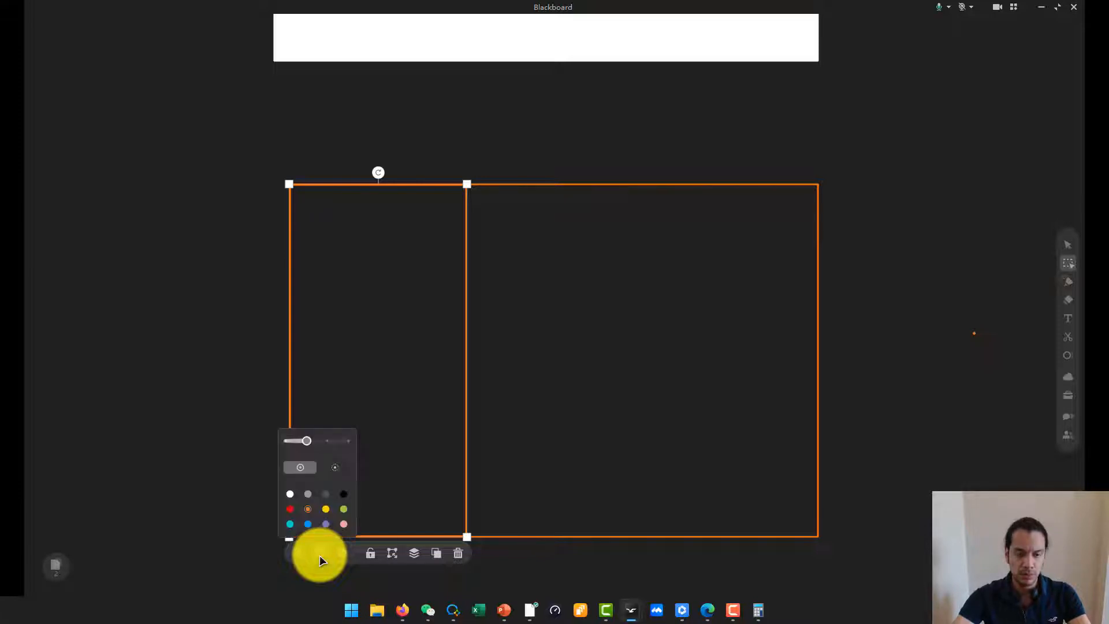
pyautogui.click(308, 523)
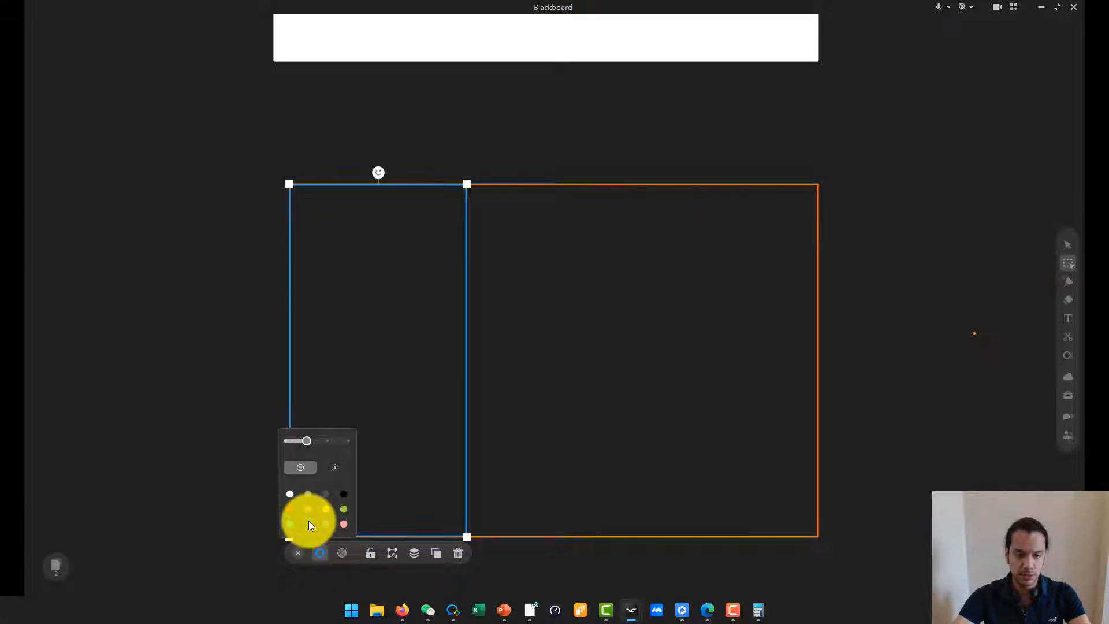
pyautogui.click(339, 552)
pyautogui.click(329, 509)
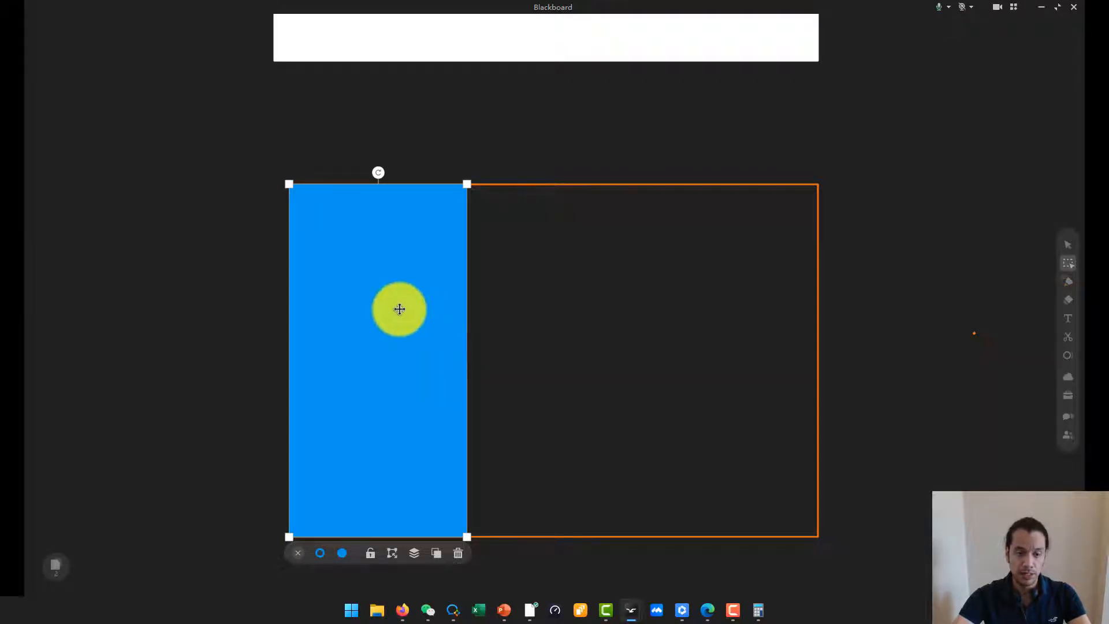
# - Duplicate the blue stripe and place the copy in the flag's middle third, flush against the original
pyautogui.moveTo(399, 321); pyautogui.dragTo(610, 294)
pyautogui.click(677, 317)
pyautogui.click(609, 294)
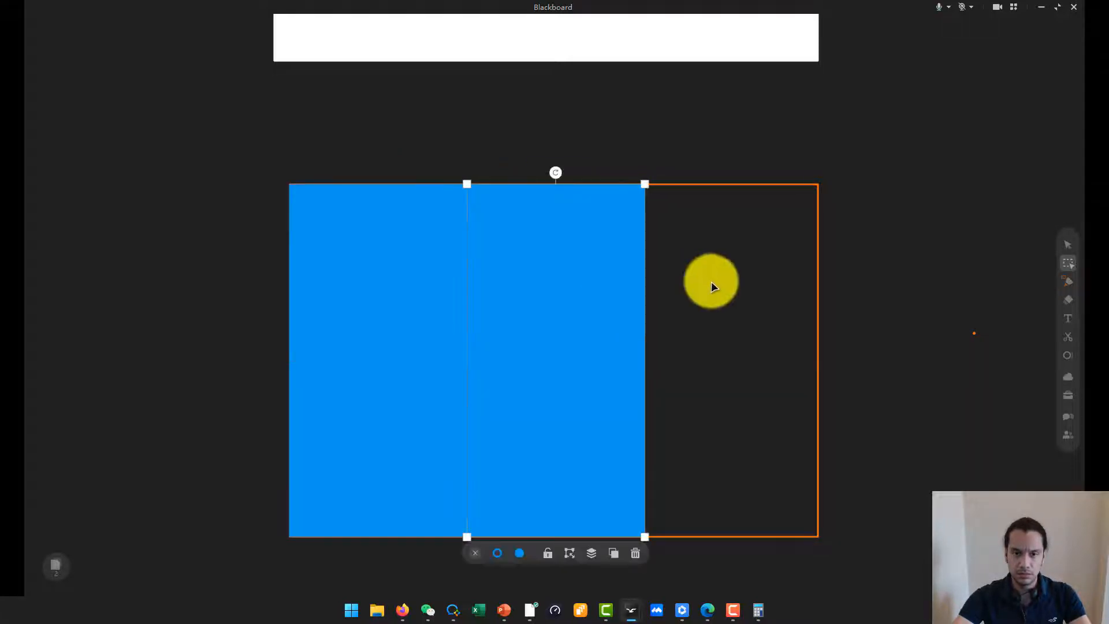
pyautogui.click(711, 283)
# - Change the middle stripe's fill and border to white
pyautogui.click(556, 306)
pyautogui.click(513, 558)
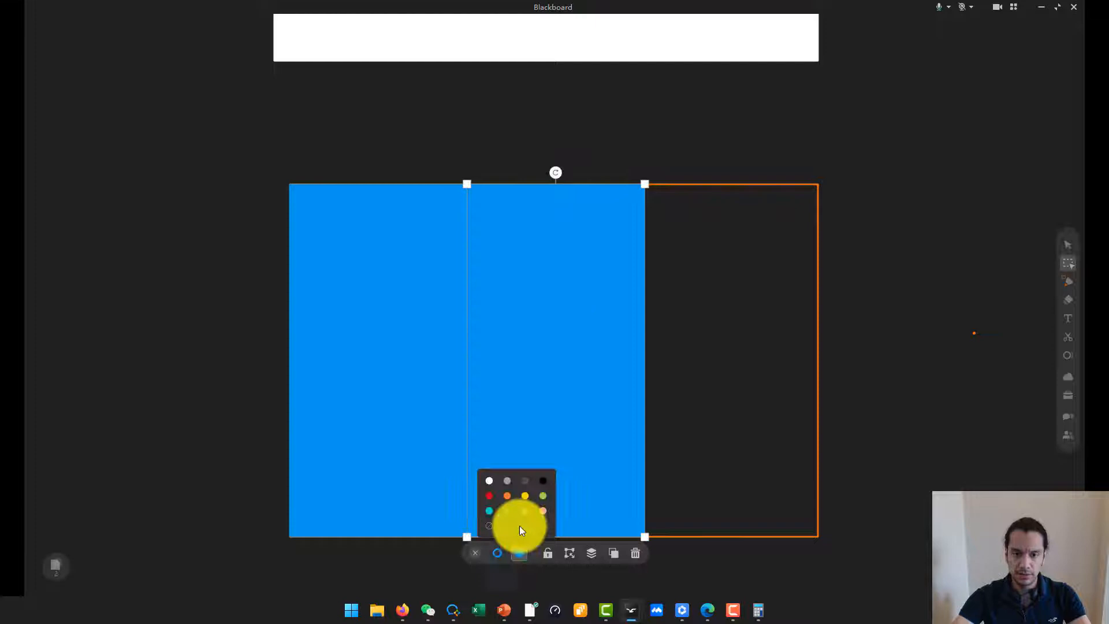
pyautogui.click(486, 476)
pyautogui.click(762, 304)
pyautogui.click(616, 286)
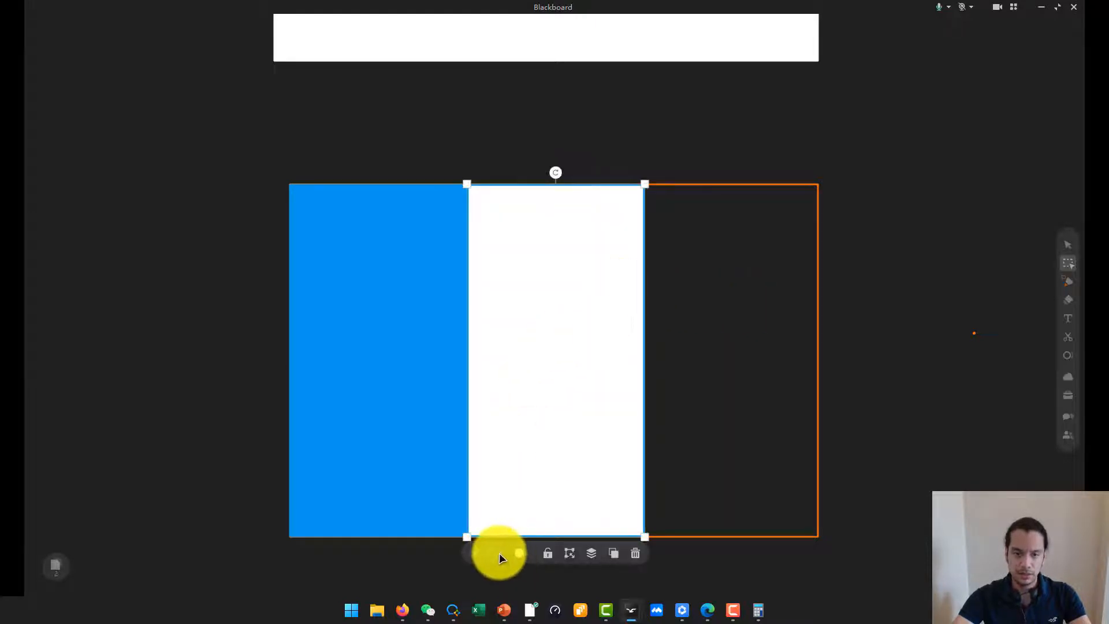
pyautogui.click(497, 553)
pyautogui.click(468, 495)
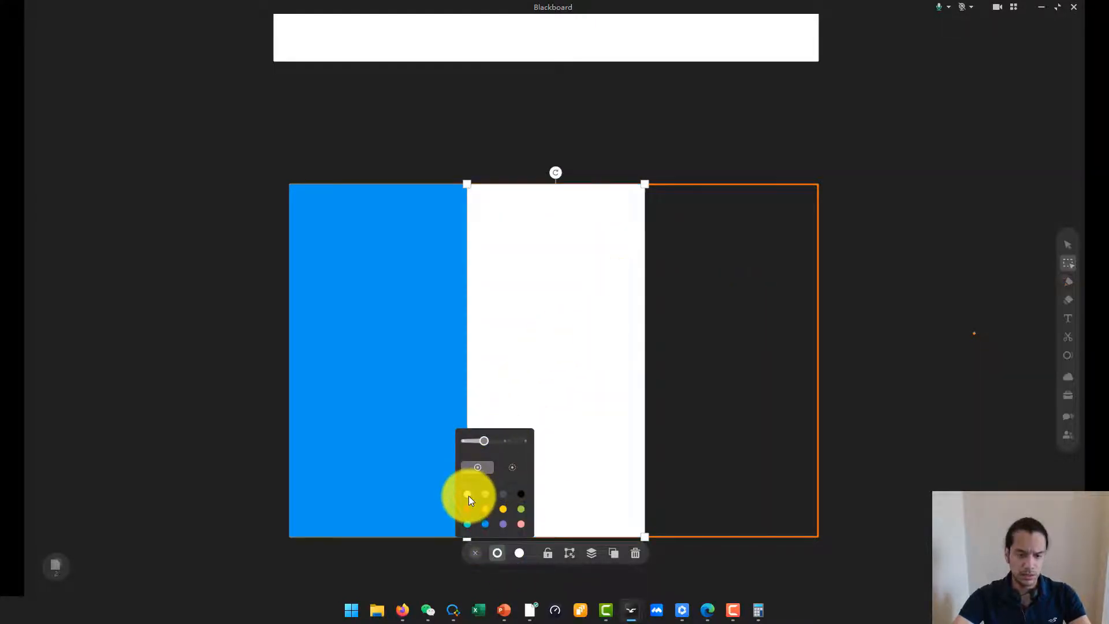
# - Duplicate the white stripe into the flag's right third and change the copy's fill and border to red
pyautogui.moveTo(541, 347); pyautogui.dragTo(718, 352)
pyautogui.click(884, 341)
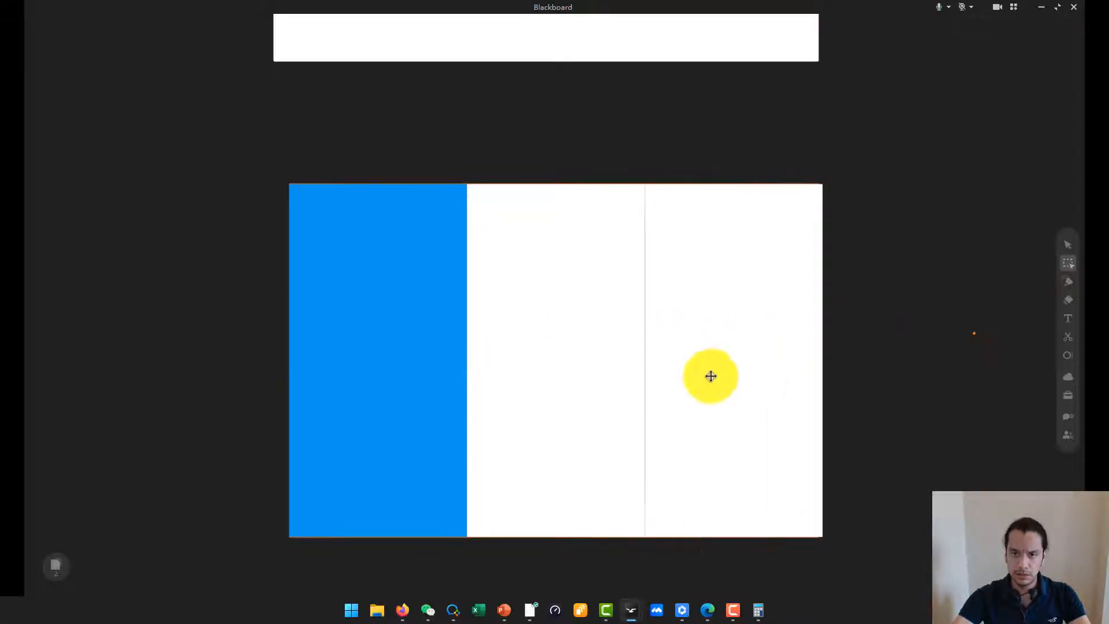
pyautogui.click(710, 440)
pyautogui.click(698, 554)
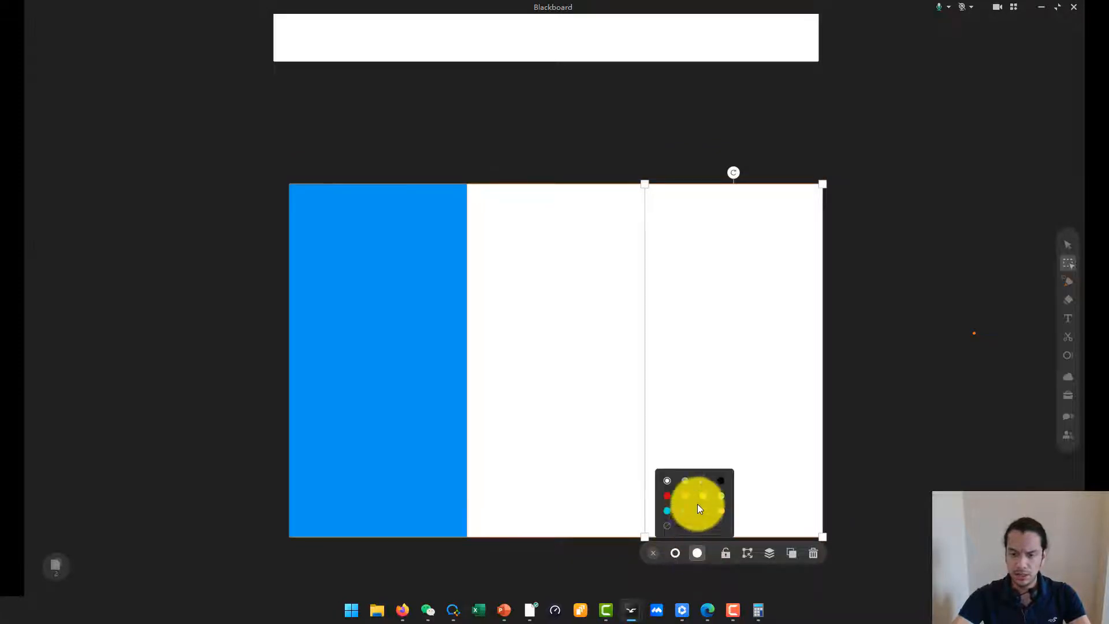
pyautogui.click(669, 498)
pyautogui.click(675, 552)
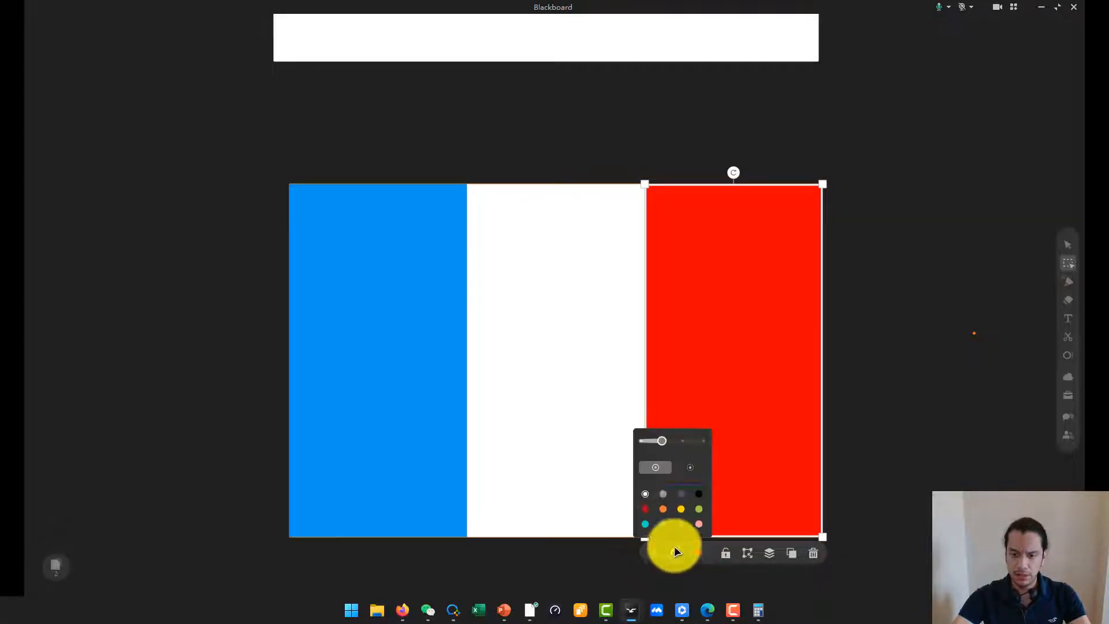
pyautogui.click(647, 511)
pyautogui.click(900, 344)
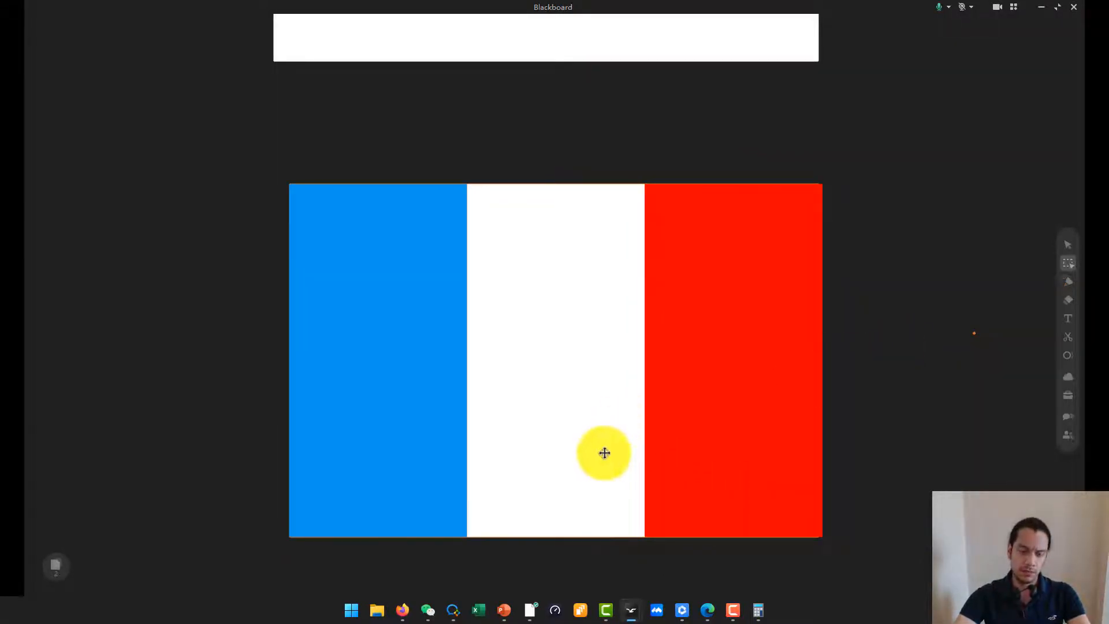
# - Review the two-stripe and three-stripe flags on the blackboard pages
pyautogui.scroll(3, 608, 451)
pyautogui.scroll(3, 608, 450)
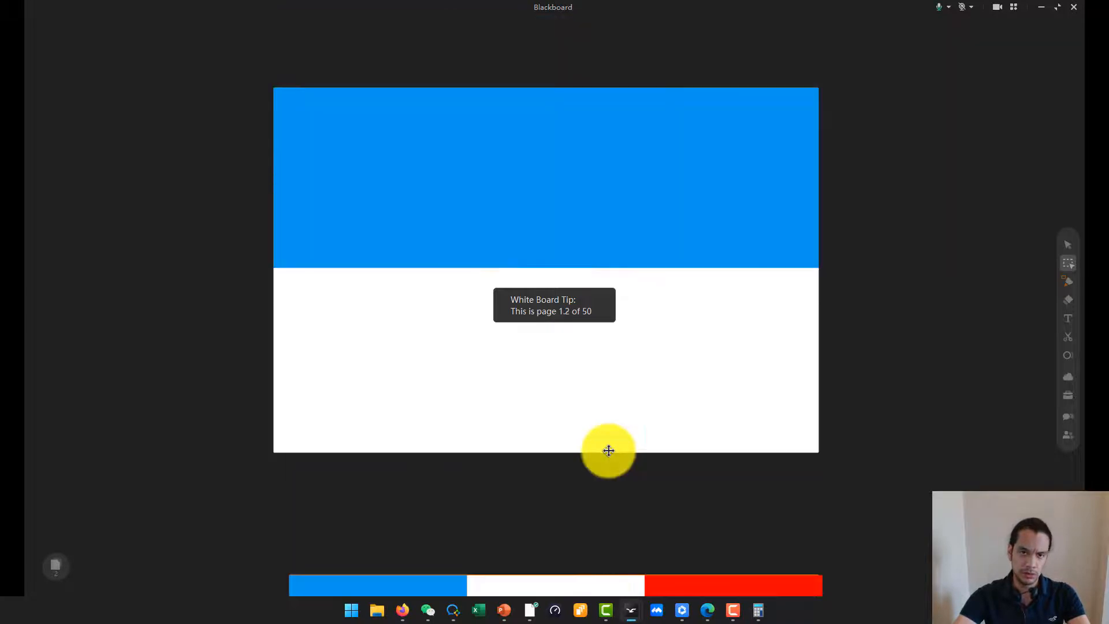
pyautogui.scroll(-5, 615, 440)
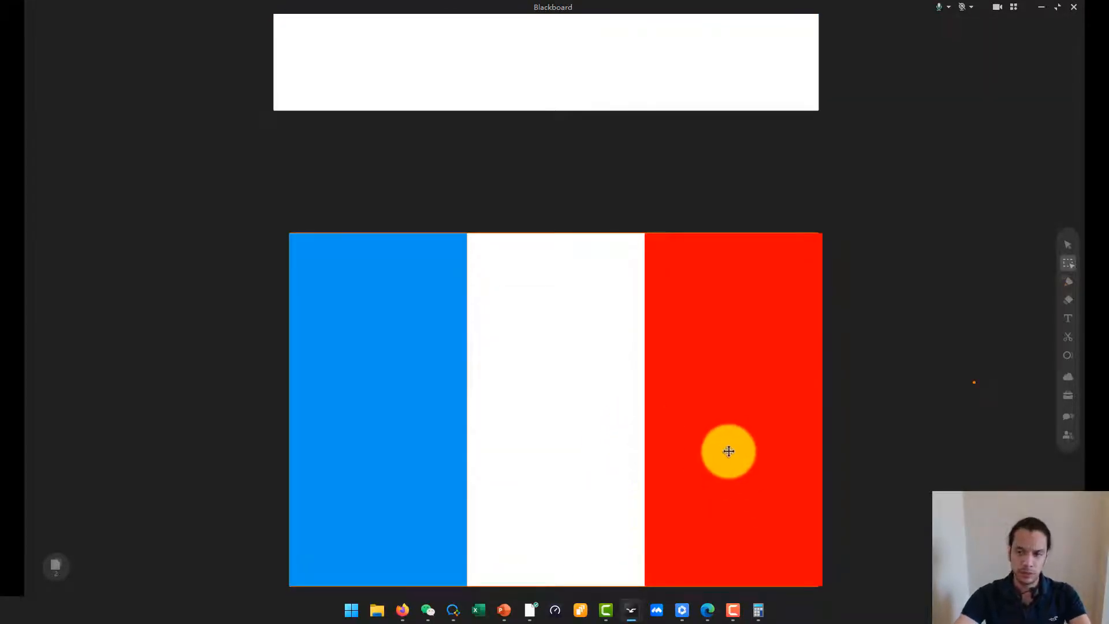
pyautogui.scroll(-2, 731, 446)
pyautogui.scroll(2, 733, 446)
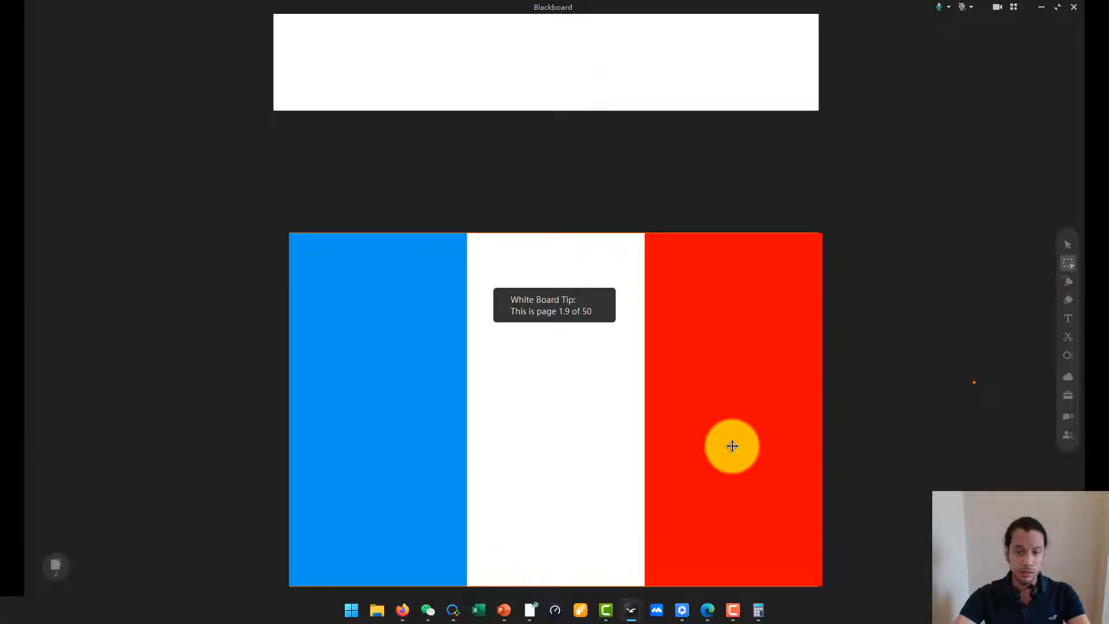
pyautogui.scroll(5, 733, 446)
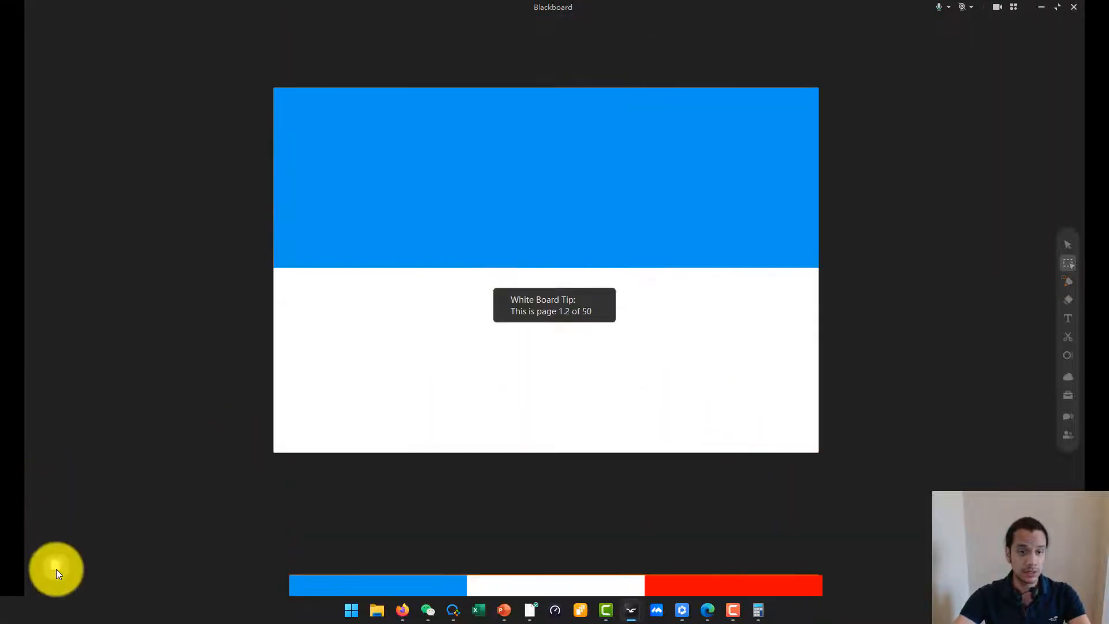
# - Restore the Our Class Flag presentation to view slide 32, and minimize it again
pyautogui.click(57, 570)
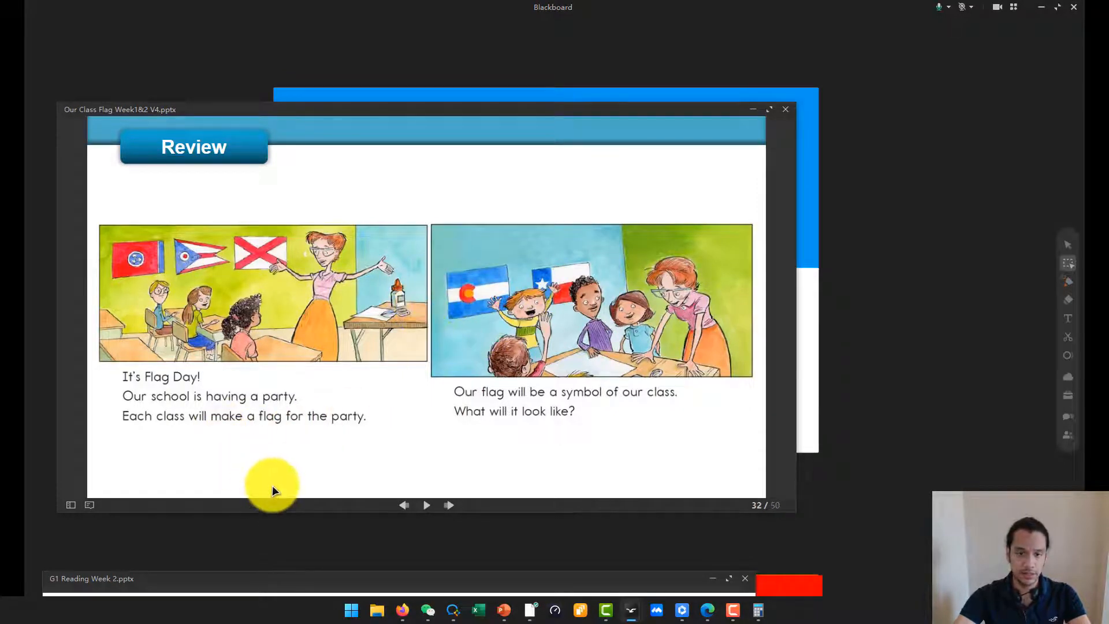
pyautogui.click(1068, 281)
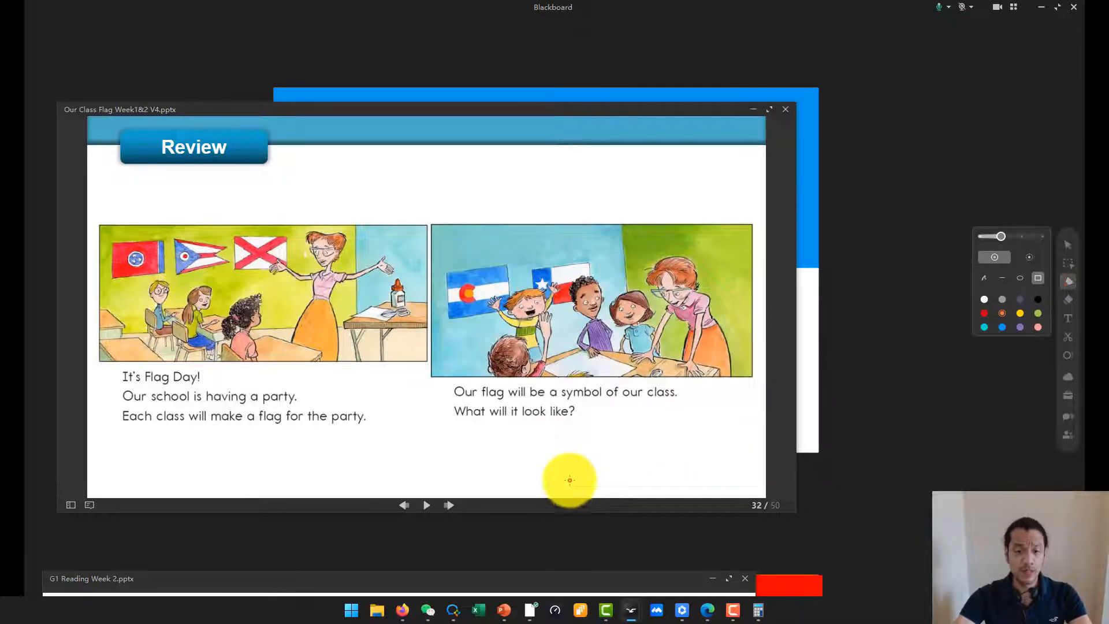
pyautogui.click(754, 114)
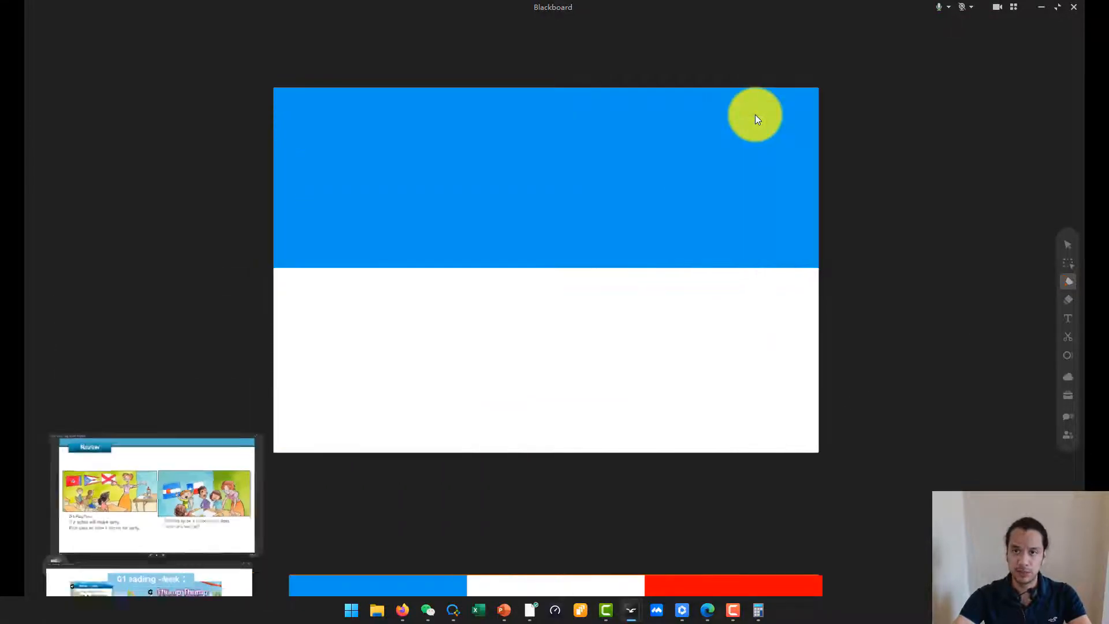
# - Switch to the Edge browser and look through the Flaticon home page for its icon and sticker collections
pyautogui.click(707, 609)
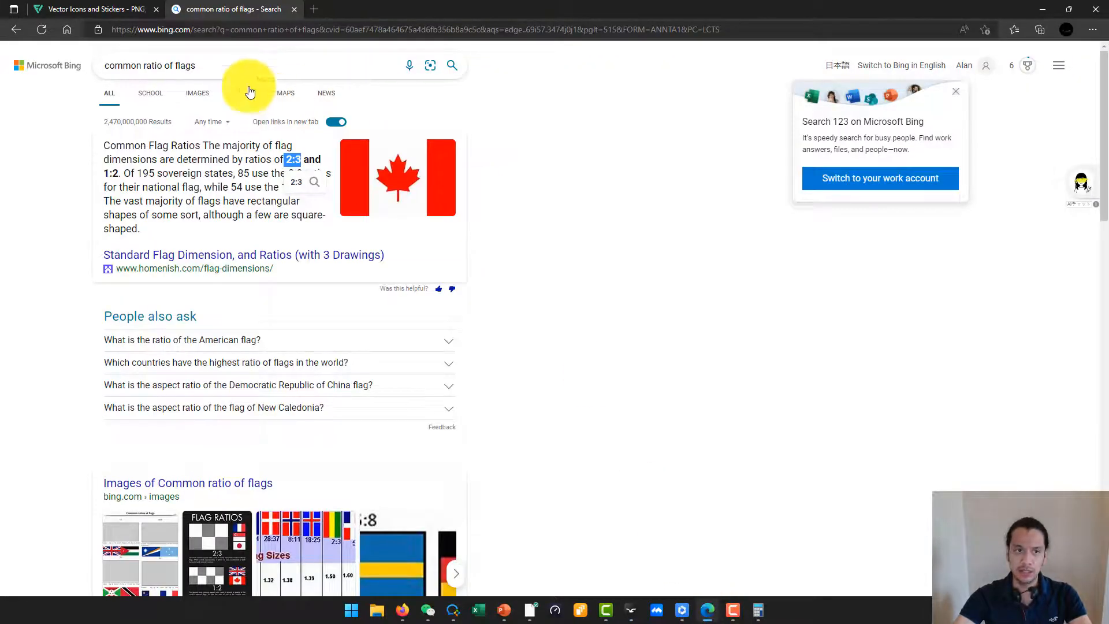
pyautogui.click(125, 12)
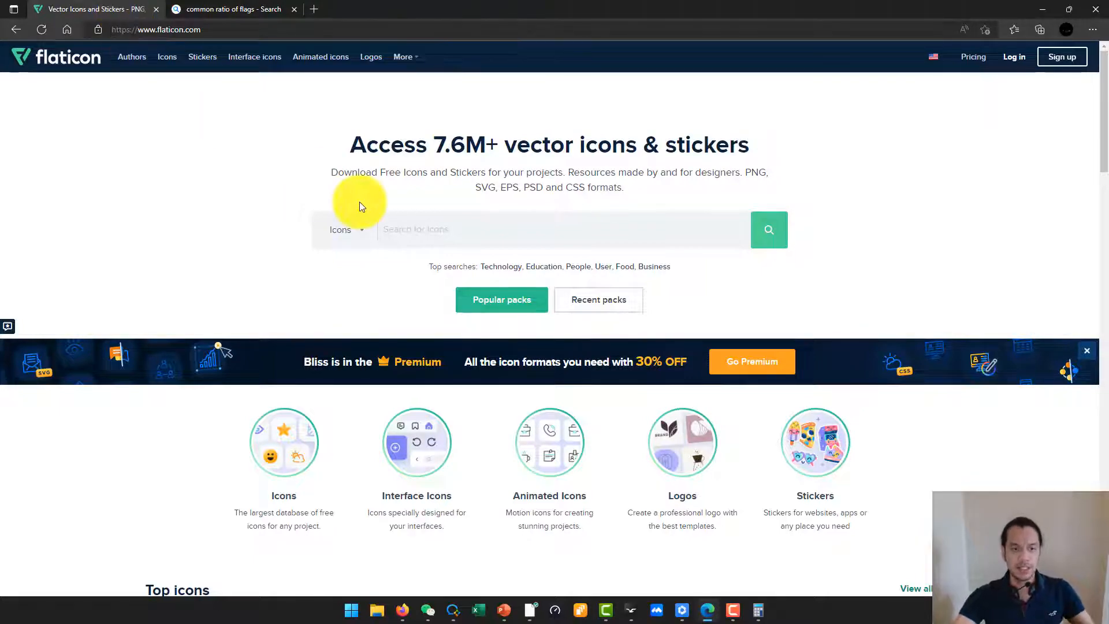
pyautogui.scroll(-6, 350, 234)
pyautogui.scroll(-8, 354, 231)
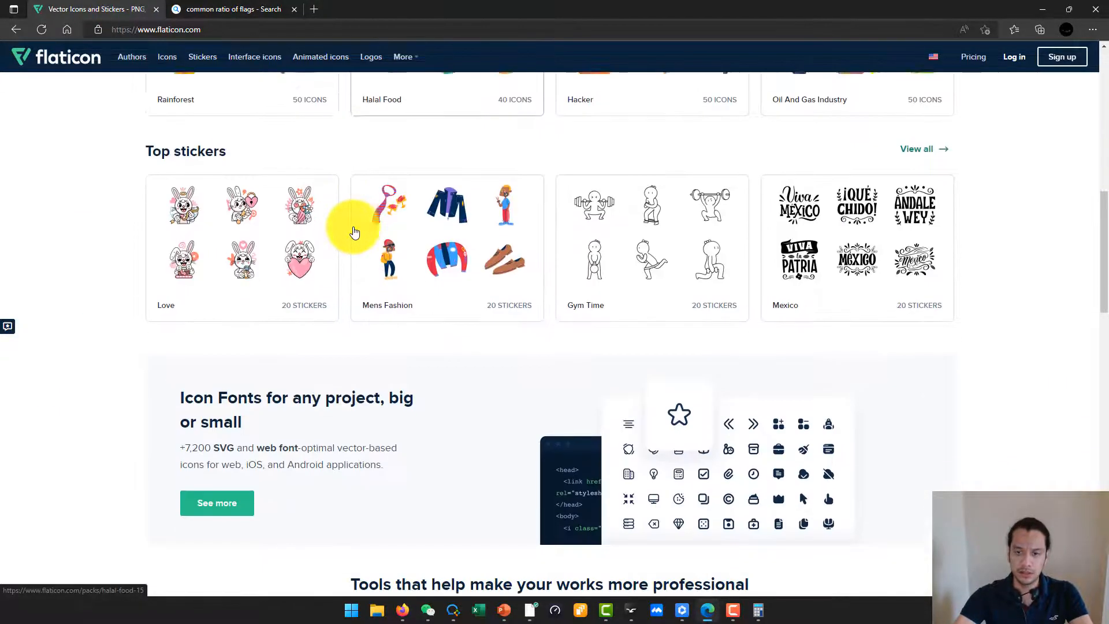
pyautogui.scroll(15, 354, 228)
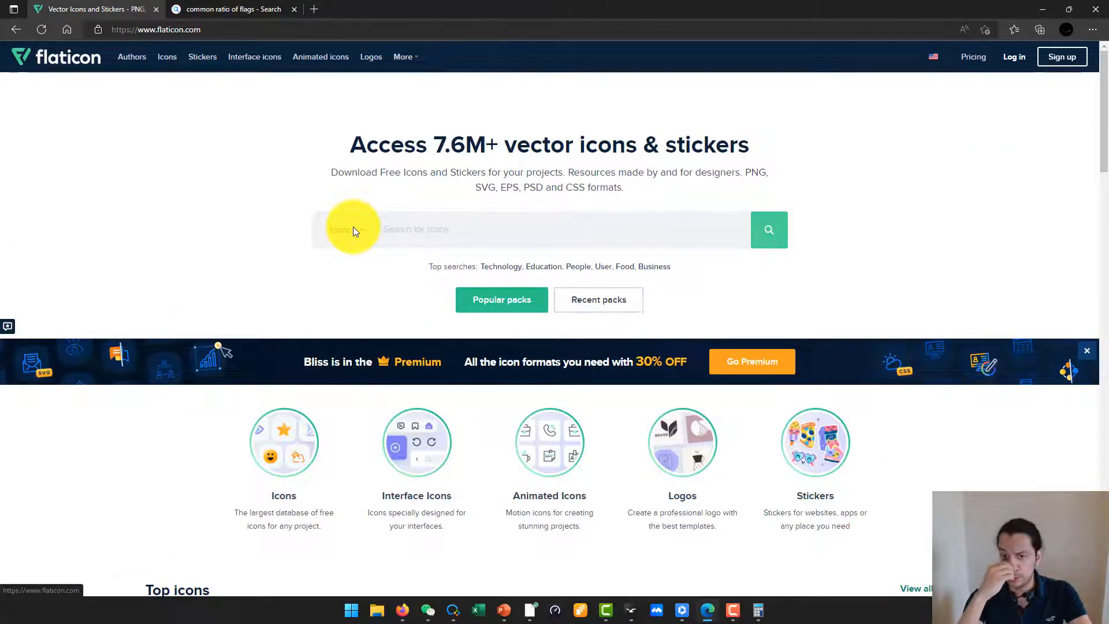
# - Search Flaticon for snowflake icons
pyautogui.click(448, 235)
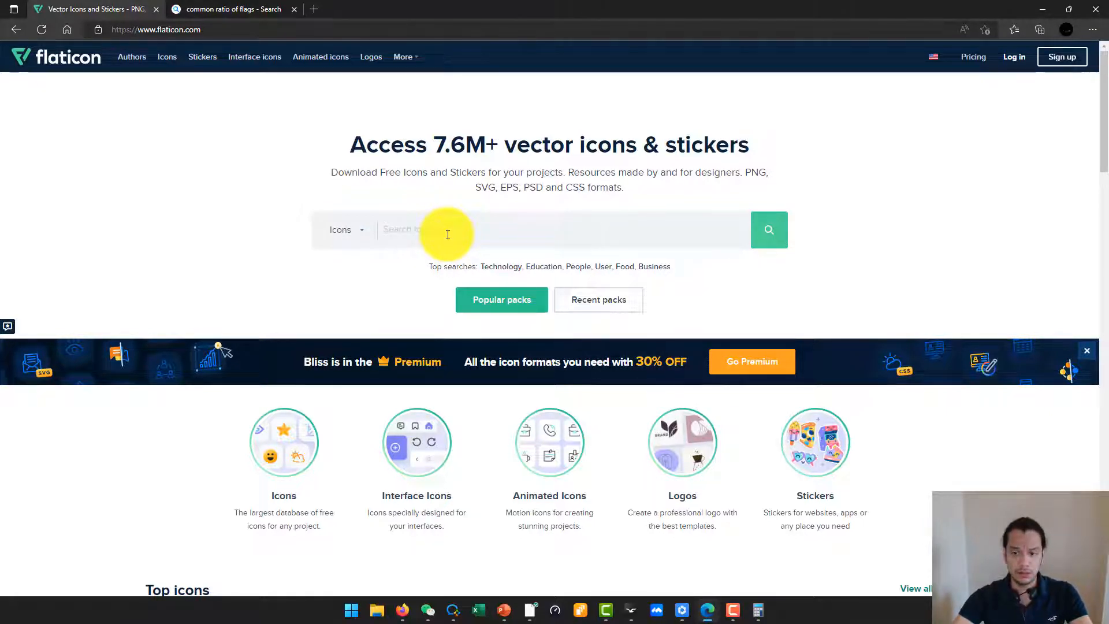
pyautogui.write('snowflak')
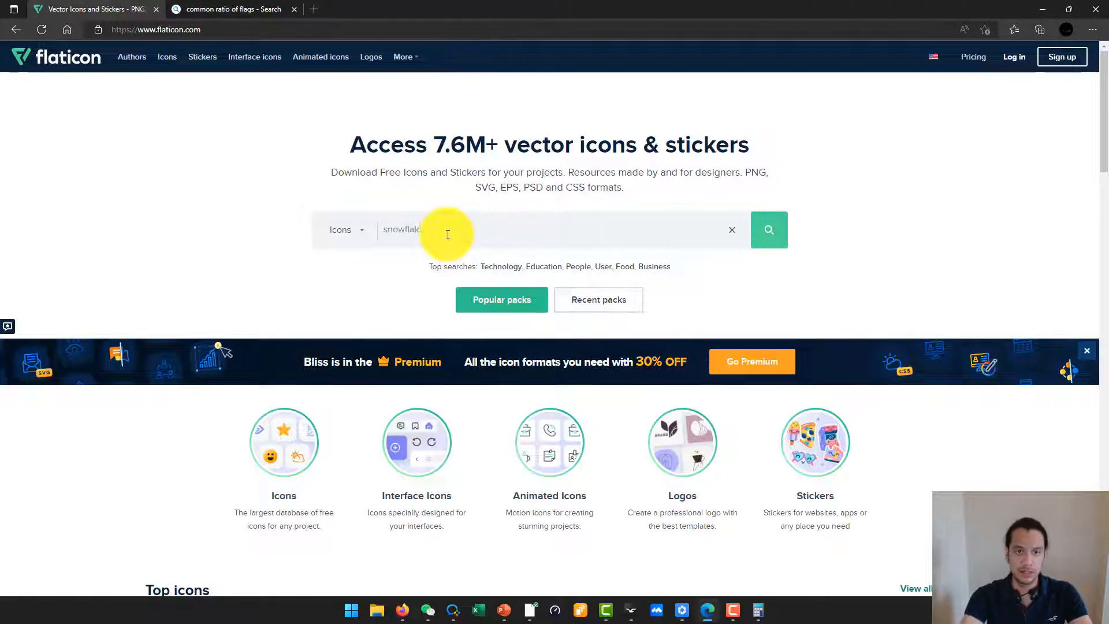
pyautogui.write('e')
pyautogui.press('Return')
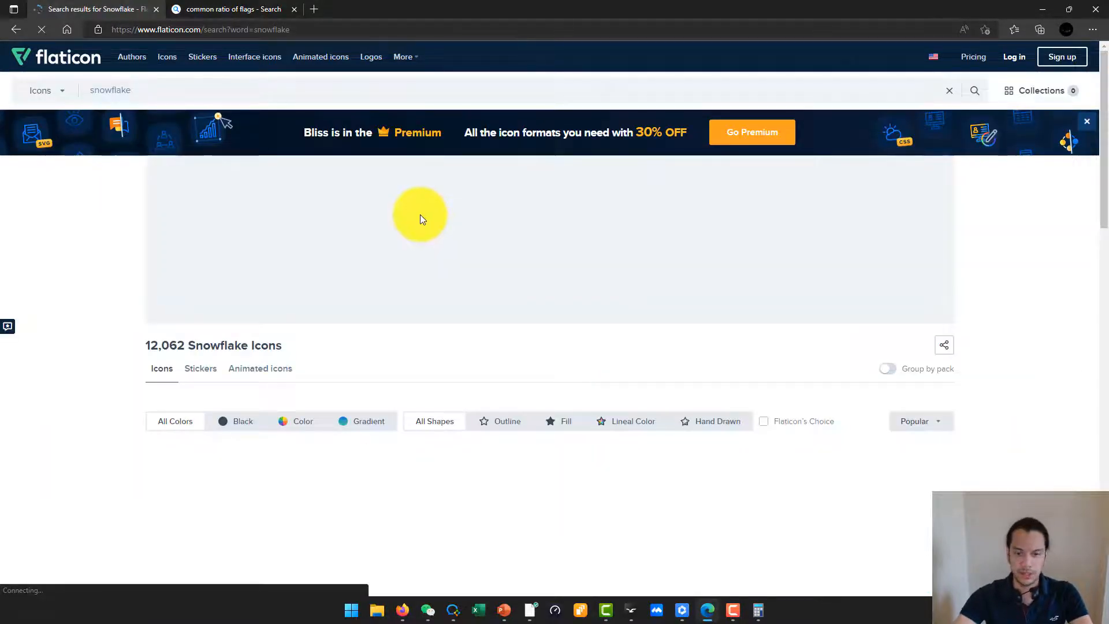
# - Look through the snowflake results, open the black outlined snowflake from the second row, and copy its image
pyautogui.scroll(-3, 397, 243)
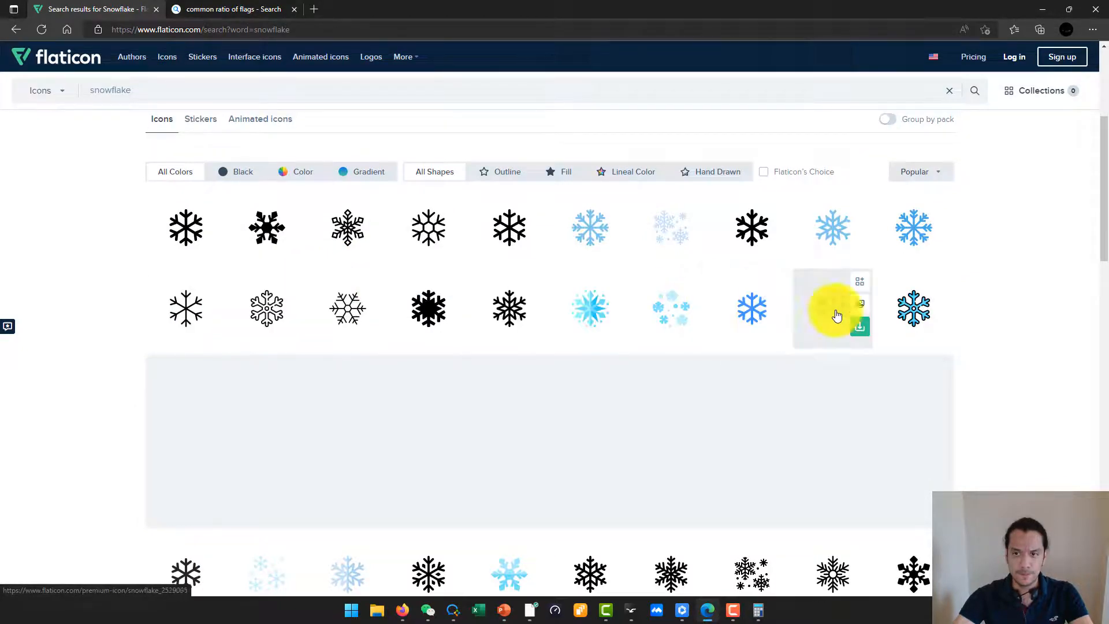
pyautogui.scroll(-3, 379, 436)
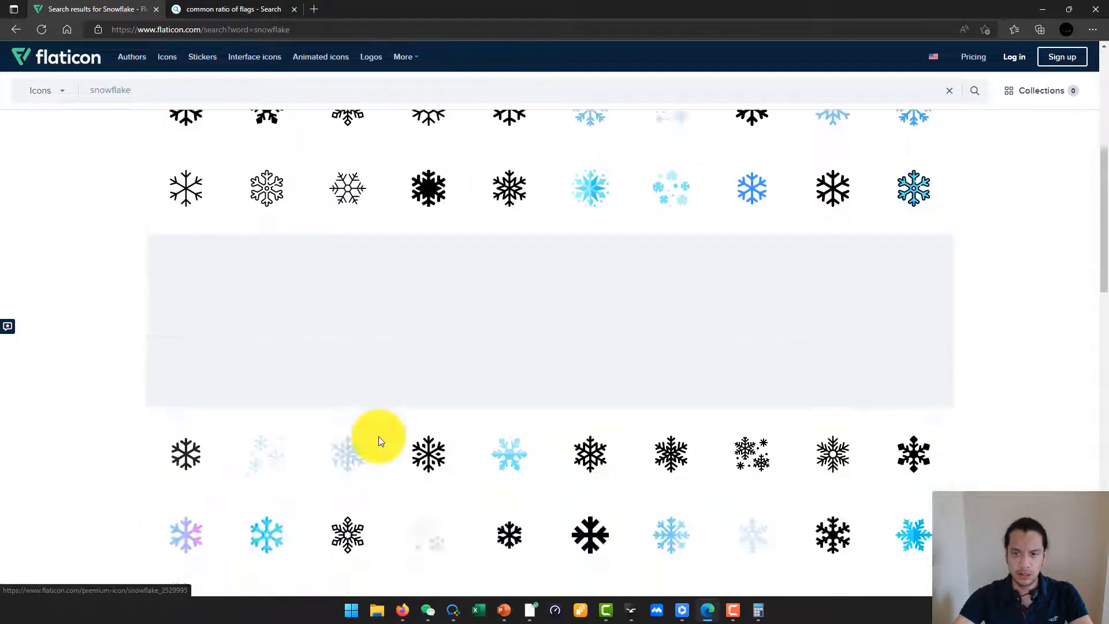
pyautogui.scroll(1, 379, 414)
pyautogui.scroll(4, 379, 415)
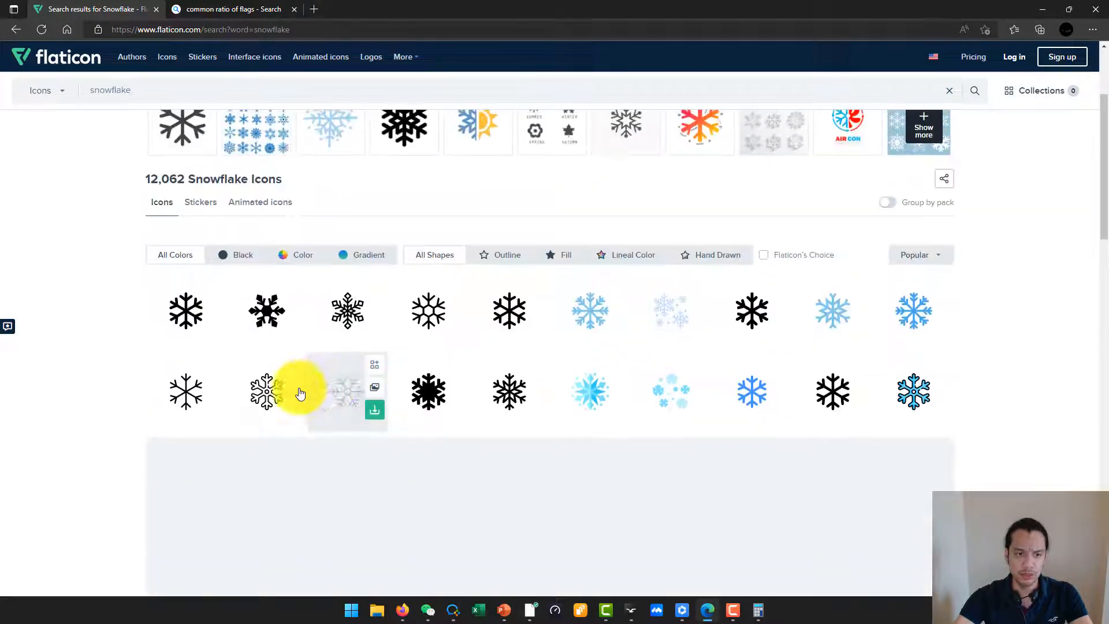
pyautogui.click(260, 393)
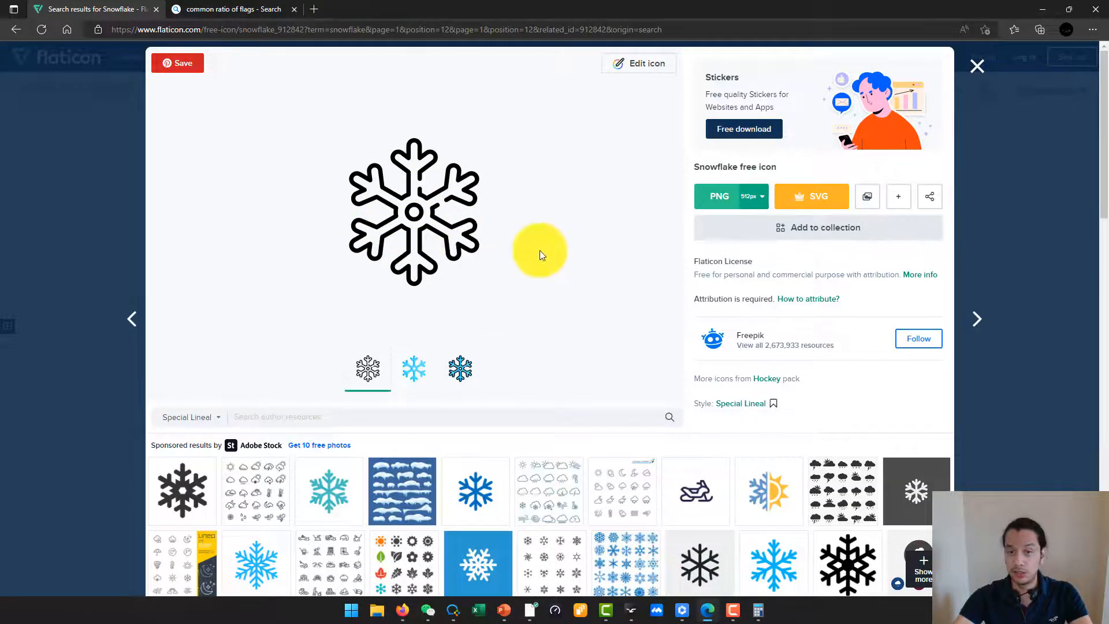
pyautogui.rightClick(414, 212)
pyautogui.click(477, 259)
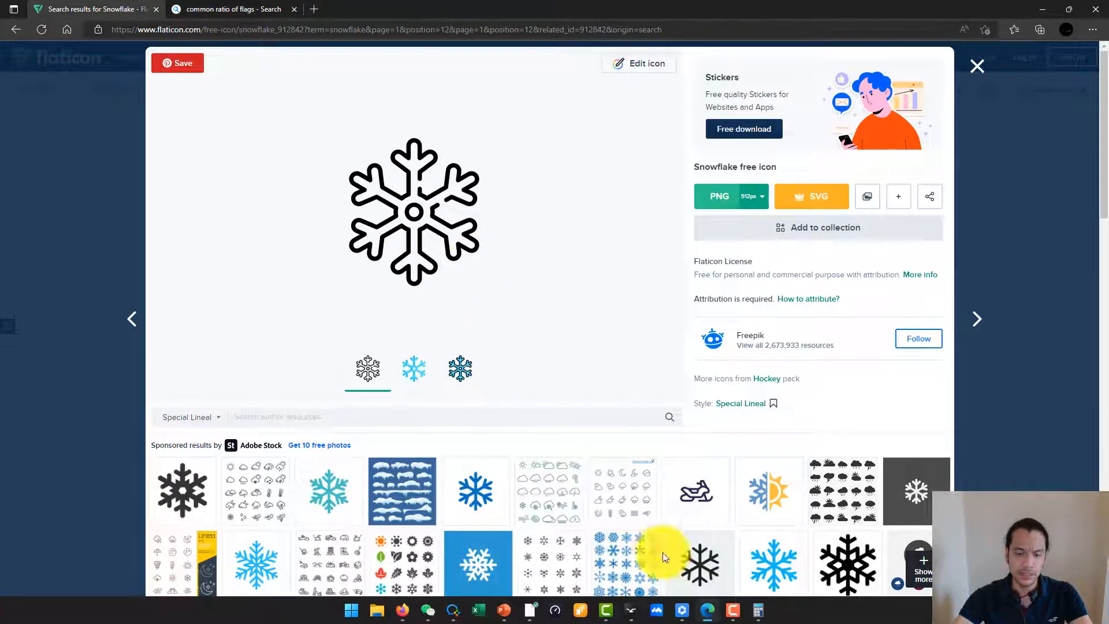
# - Switch to the ClassIn classroom blackboard, paste the copied snowflake, and shrink it to a small icon
pyautogui.click(633, 614)
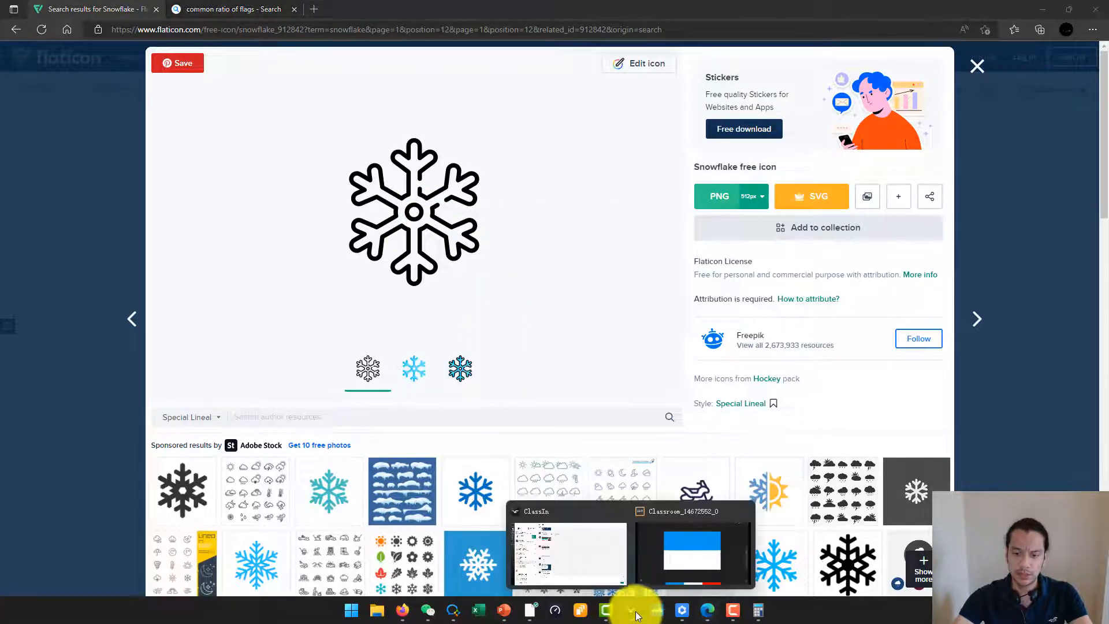
pyautogui.click(655, 574)
pyautogui.hotkey('ctrl', 'v')
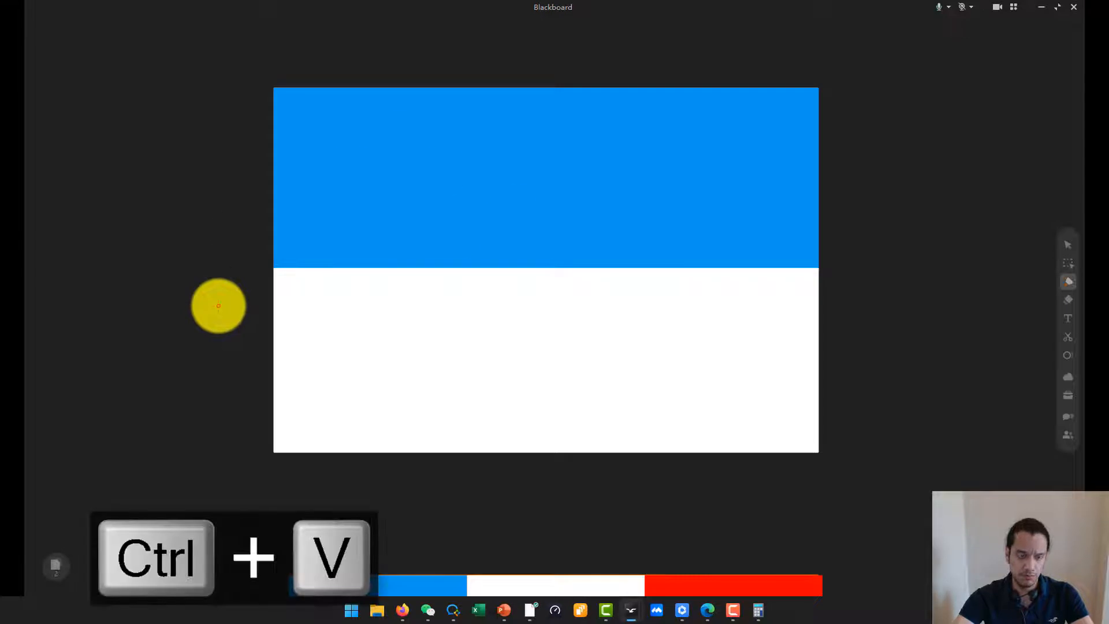
pyautogui.moveTo(606, 523); pyautogui.dragTo(368, 164)
pyautogui.click(664, 210)
# - Try moving the snowflake down from the blue-and-white flag toward the three-stripe flag, and undo the last move
pyautogui.scroll(-3, 592, 262)
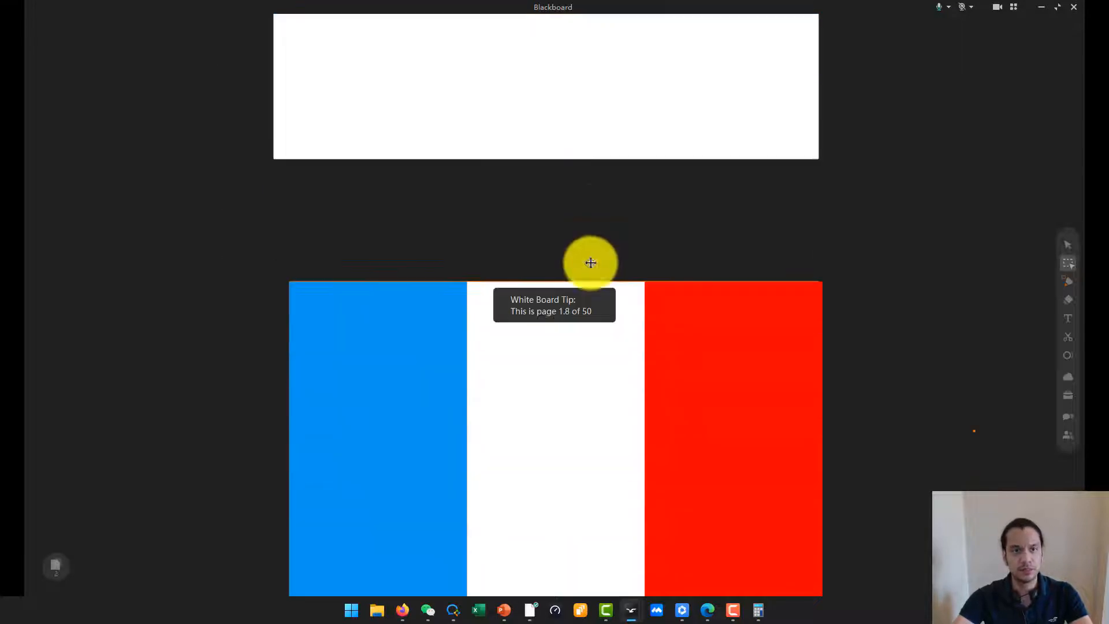
pyautogui.scroll(3, 526, 230)
pyautogui.moveTo(359, 151); pyautogui.dragTo(552, 464)
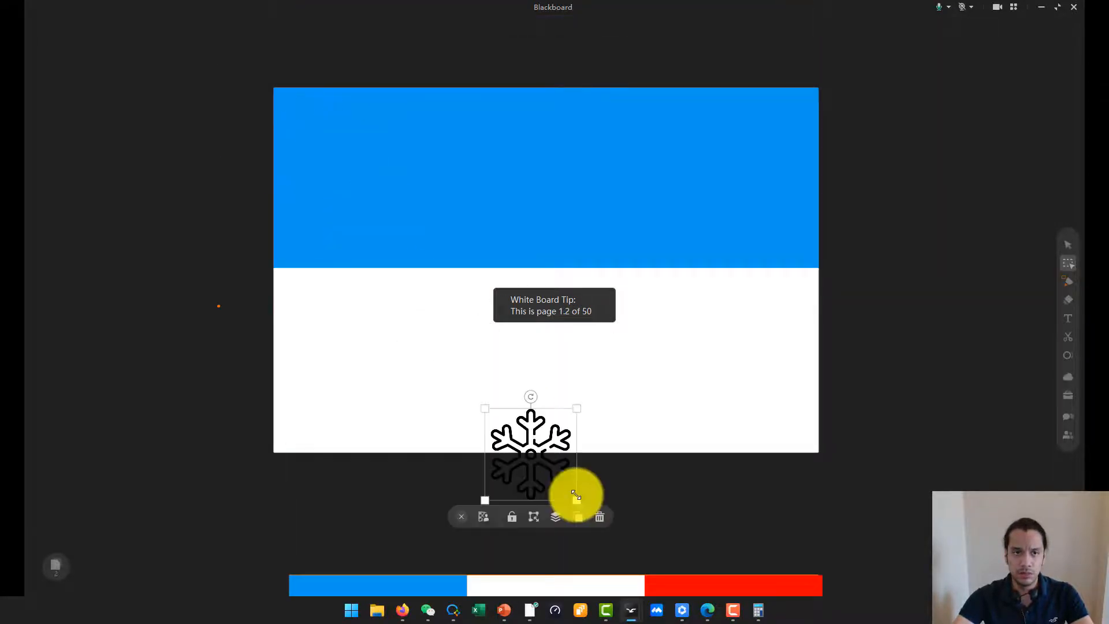
pyautogui.scroll(-3, 574, 495)
pyautogui.moveTo(530, 265); pyautogui.dragTo(564, 479)
pyautogui.hotkey('ctrl', 'z')
pyautogui.scroll(2, 534, 416)
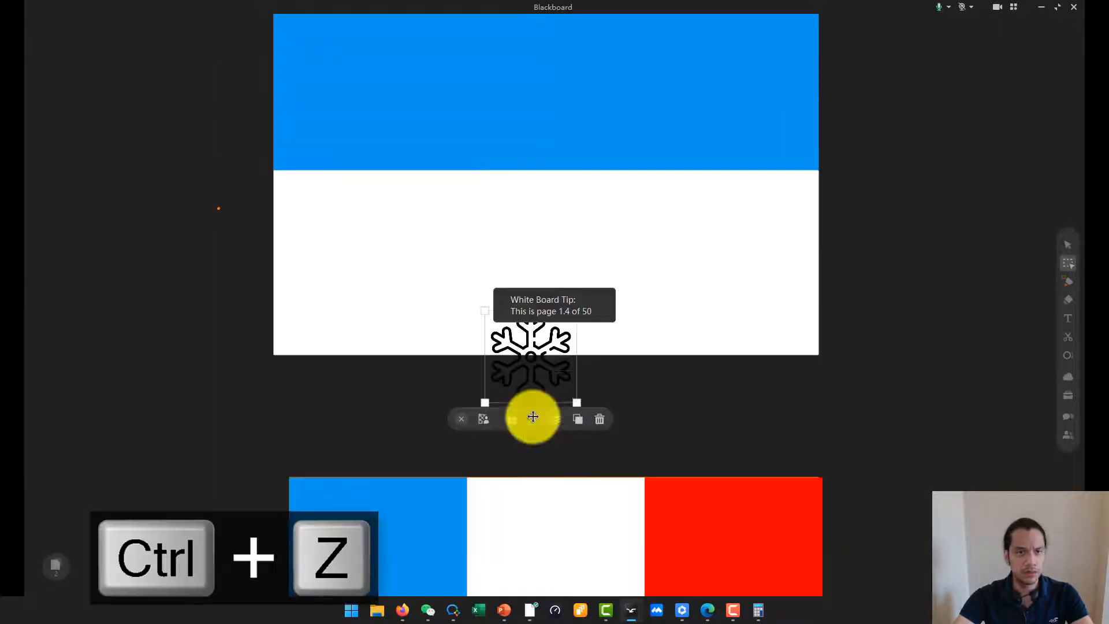
# - Move the black snowflake off the blue-and-white flag into the empty area beside its lower-left corner
pyautogui.moveTo(540, 391); pyautogui.dragTo(570, 391)
pyautogui.moveTo(405, 351); pyautogui.dragTo(201, 353)
pyautogui.scroll(2, 211, 447)
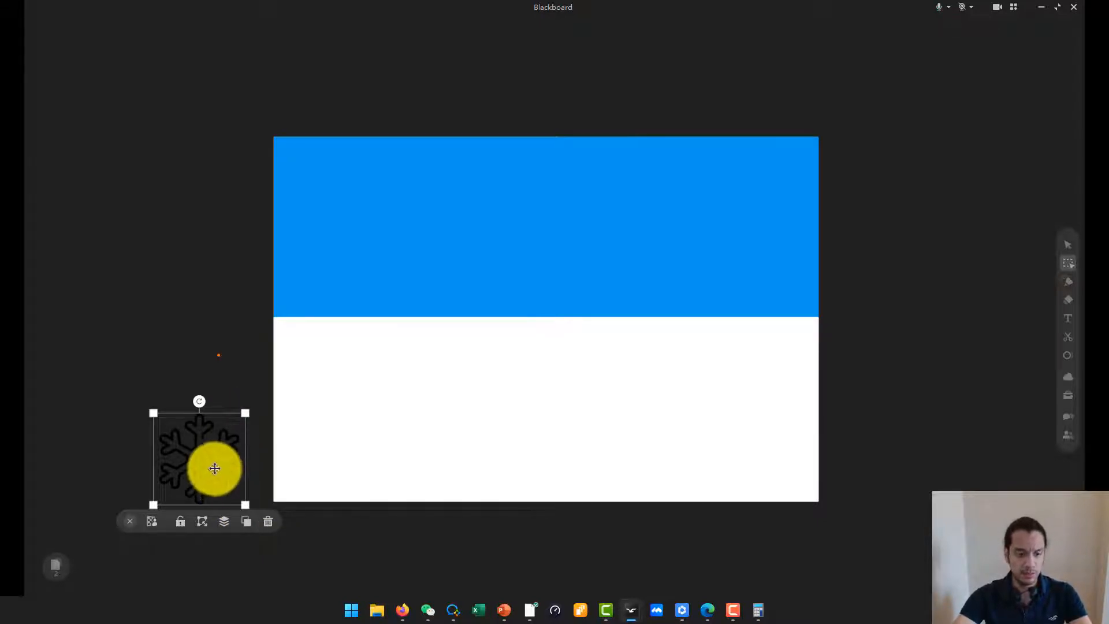
# - Stack three copies of the snowflake above the original beside the flag, and delete the three copies
pyautogui.click(245, 522)
pyautogui.moveTo(220, 414); pyautogui.dragTo(208, 252)
pyautogui.keyDown('ctrl'); pyautogui.moveTo(208, 252); pyautogui.dragTo(195, 156); pyautogui.keyUp('ctrl')
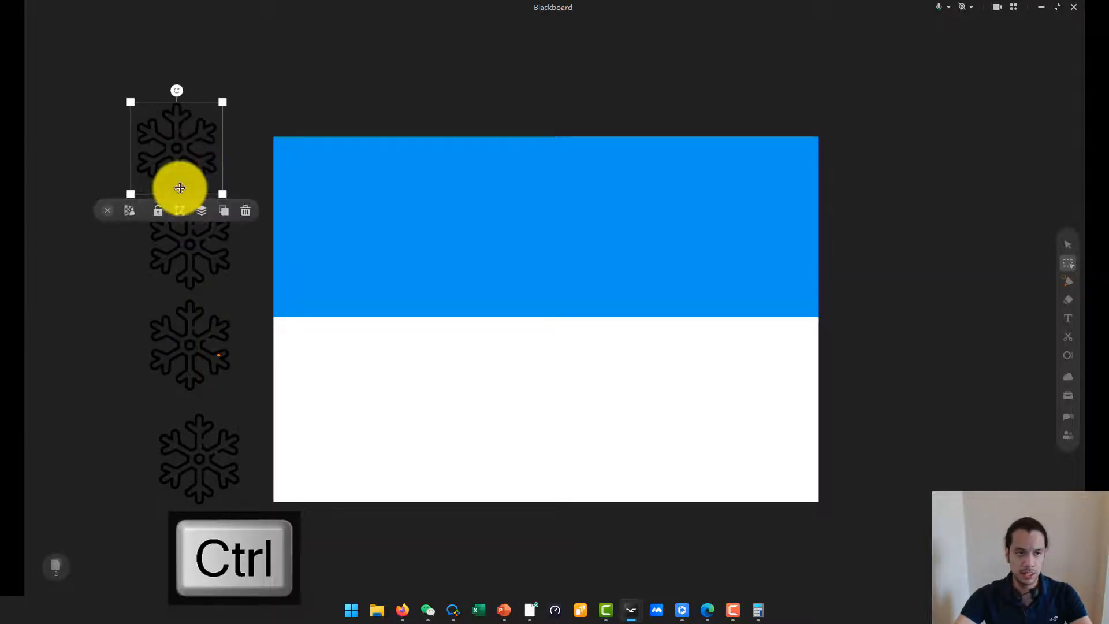
pyautogui.moveTo(62, 79); pyautogui.dragTo(260, 371)
pyautogui.press('Delete')
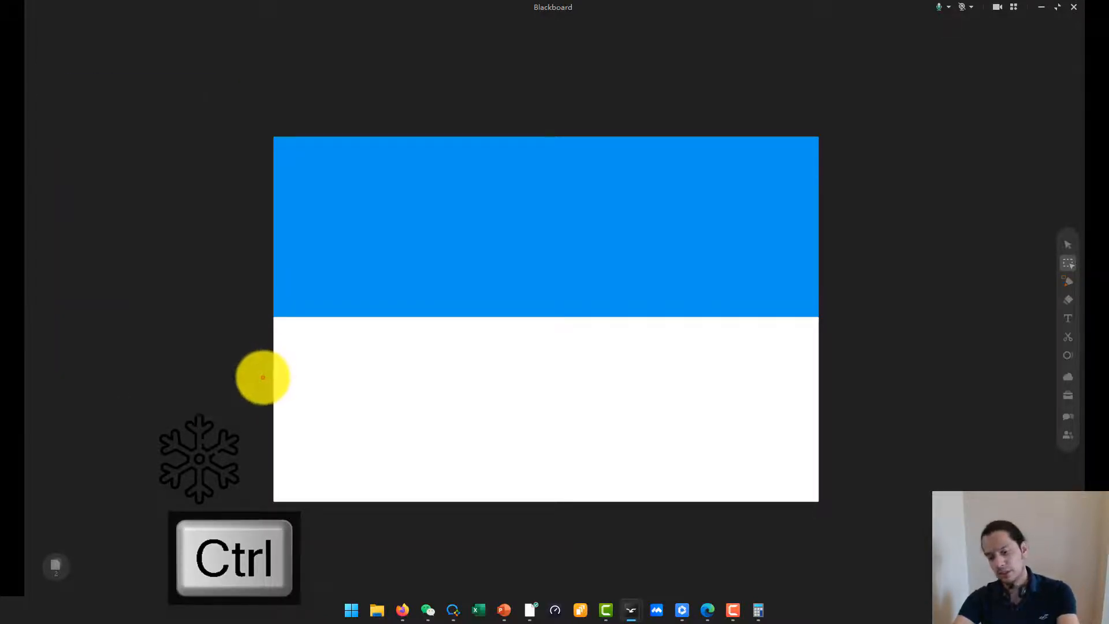
# - Switch to the Edge browser, choose the blue snowflake variant with a black outline, and copy its image
pyautogui.click(403, 611)
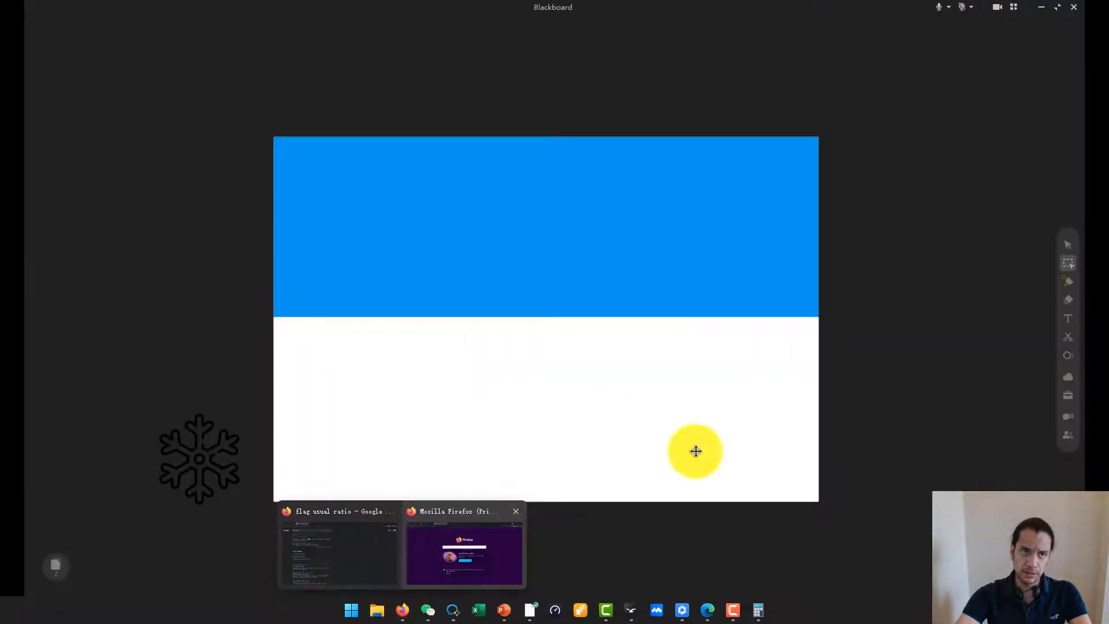
pyautogui.click(708, 611)
pyautogui.click(461, 367)
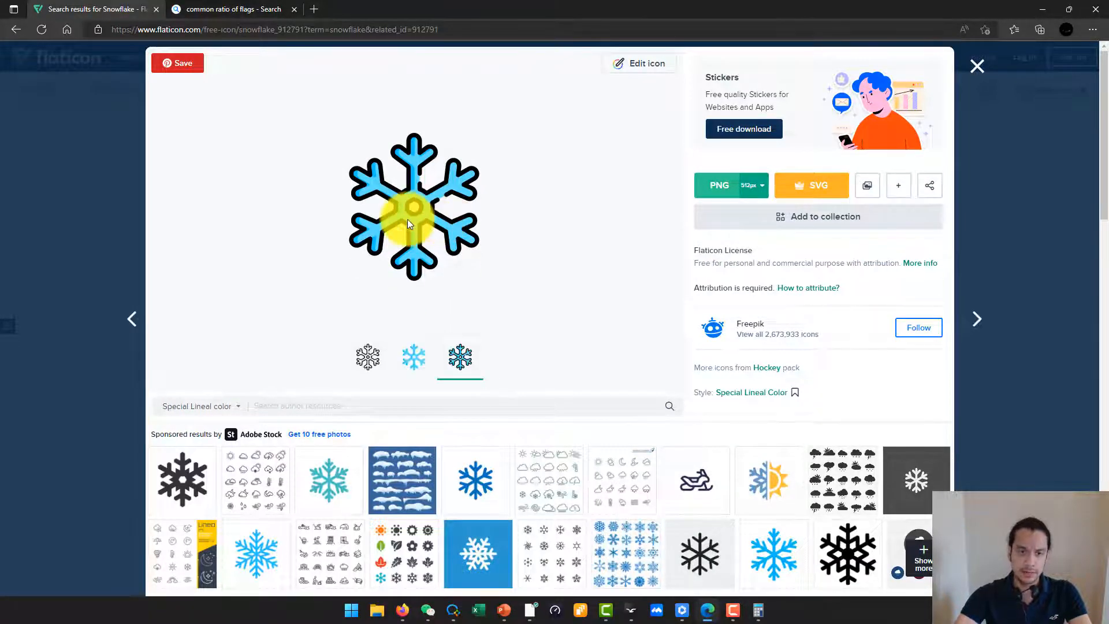
pyautogui.rightClick(407, 222)
pyautogui.click(444, 263)
# - Return to the ClassIn blackboard, paste the blue snowflake, and shrink it to a small icon
pyautogui.hotkey('alt', 'Tab')
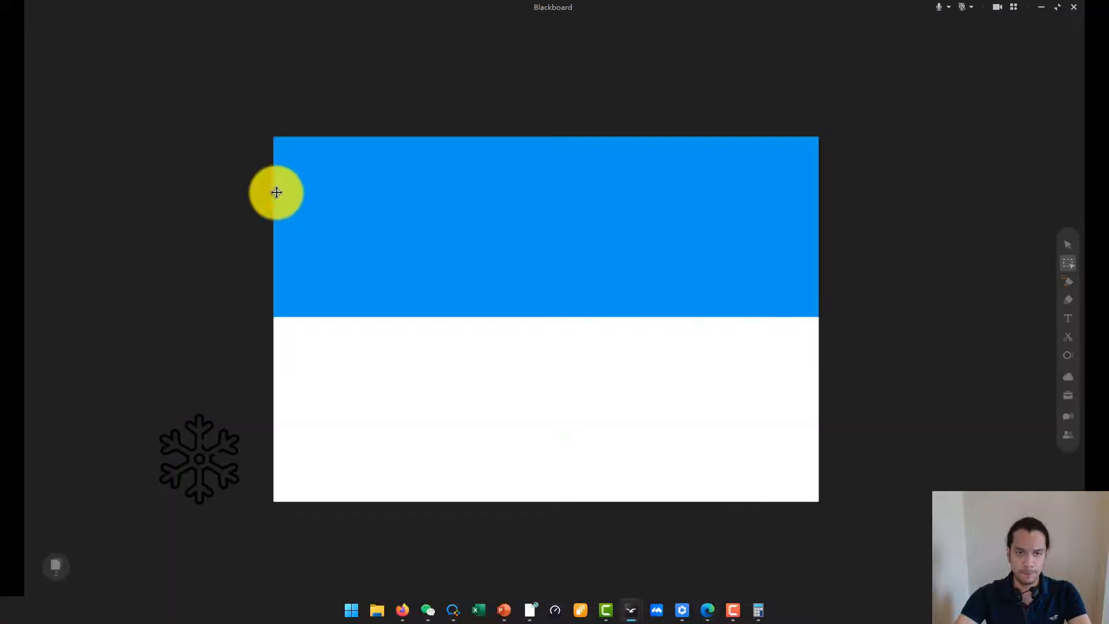
pyautogui.hotkey('ctrl', 'v')
pyautogui.moveTo(241, 182); pyautogui.dragTo(415, 267)
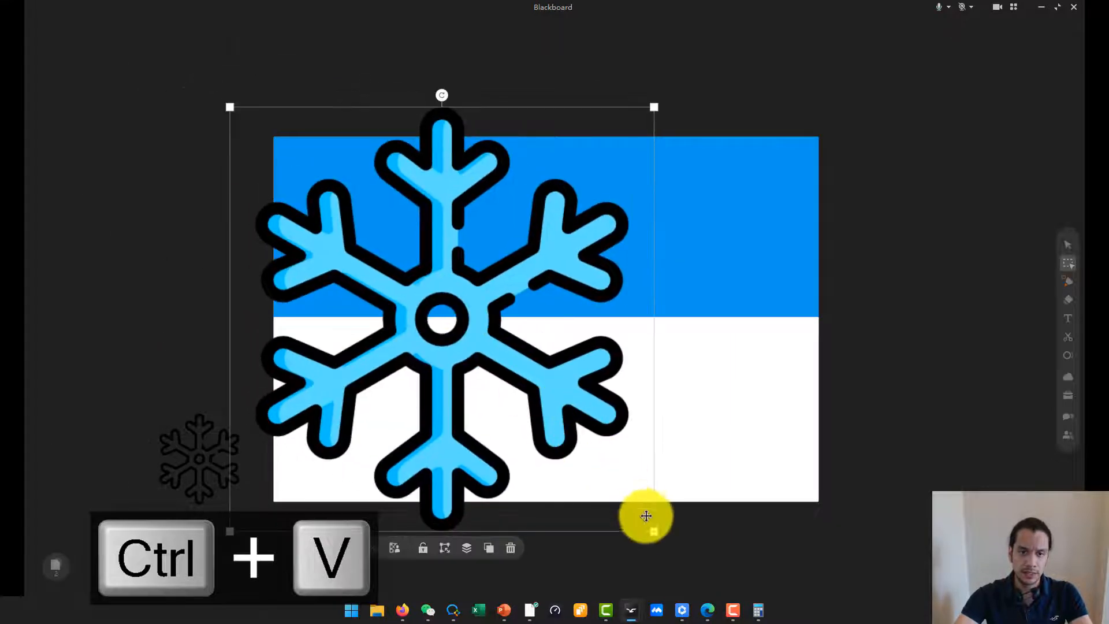
pyautogui.moveTo(646, 516); pyautogui.dragTo(211, 269)
pyautogui.click(270, 109)
pyautogui.click(357, 219)
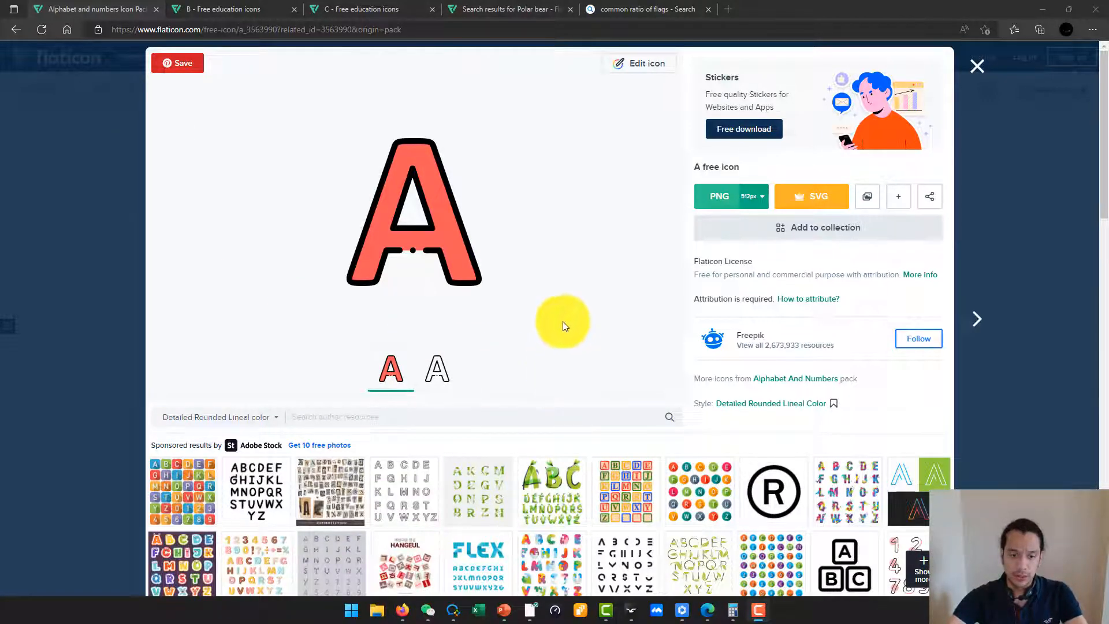
# - Switch to Firefox and copy the image of the orange Letter A icon on Flaticon
pyautogui.click(402, 610)
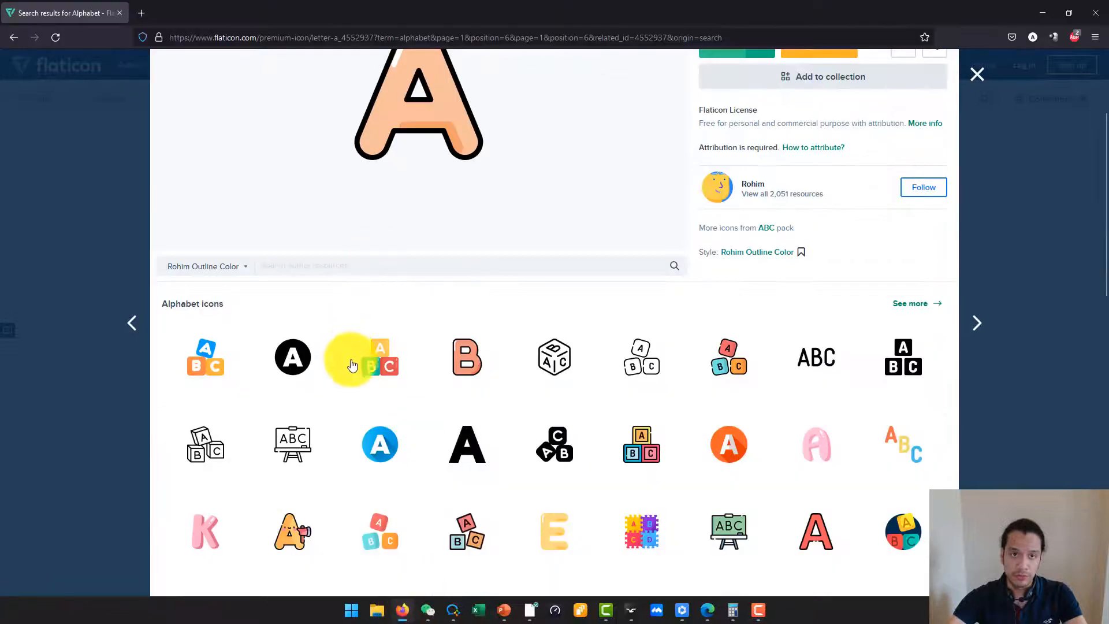
pyautogui.scroll(3, 351, 365)
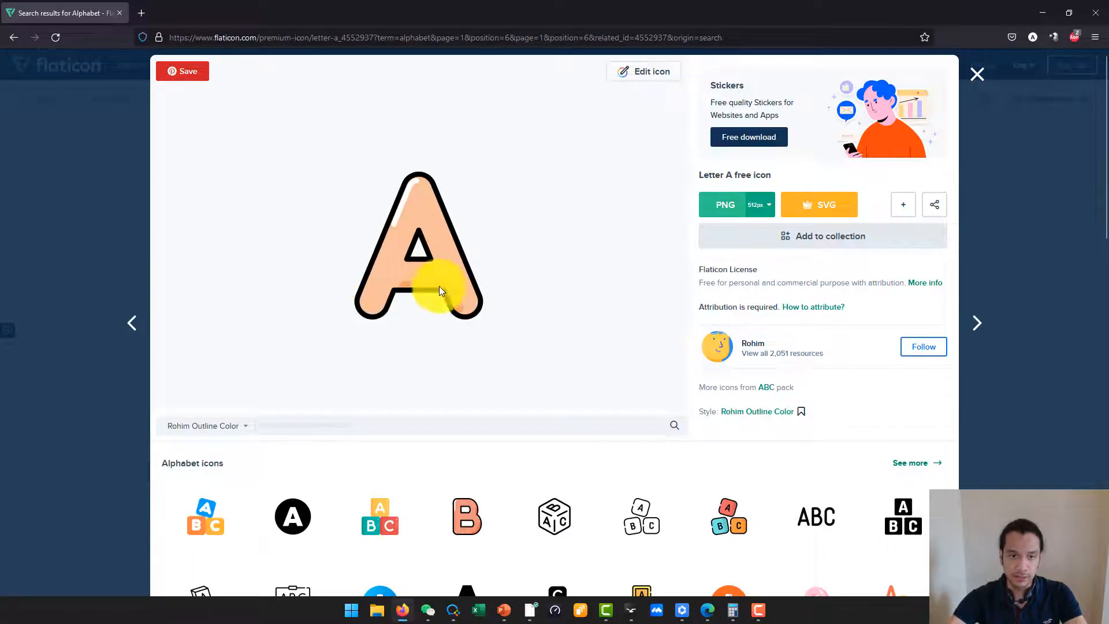
pyautogui.rightClick(446, 265)
pyautogui.click(477, 314)
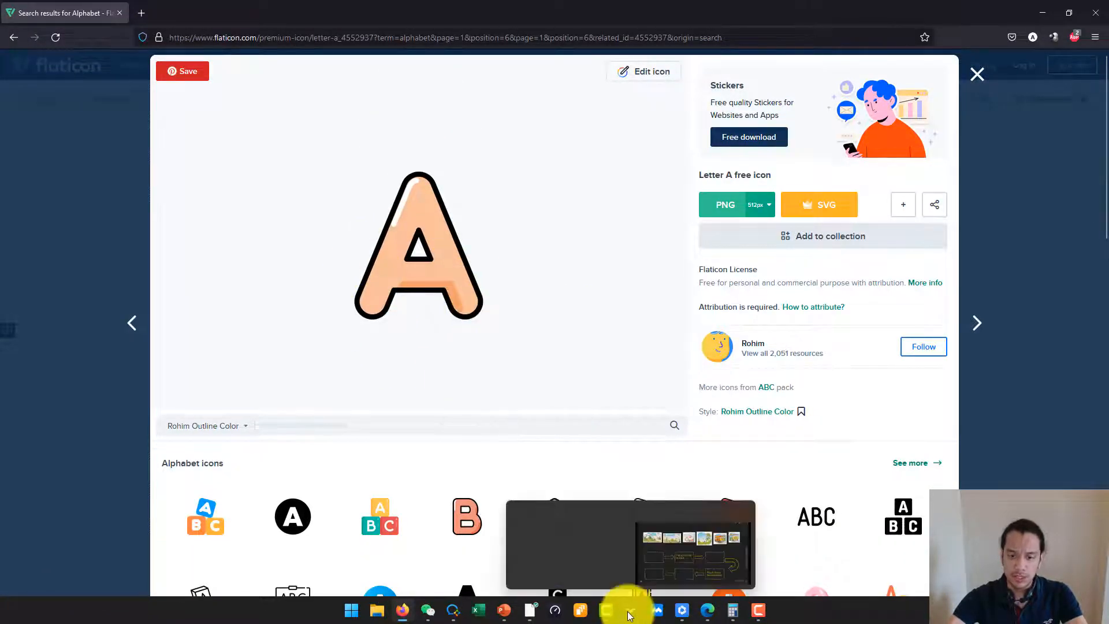
# - Switch to the ClassIn blackboard, paste the orange letter A, and move it into the empty space below the sequence boxes
pyautogui.click(657, 569)
pyautogui.hotkey('ctrl', 'v')
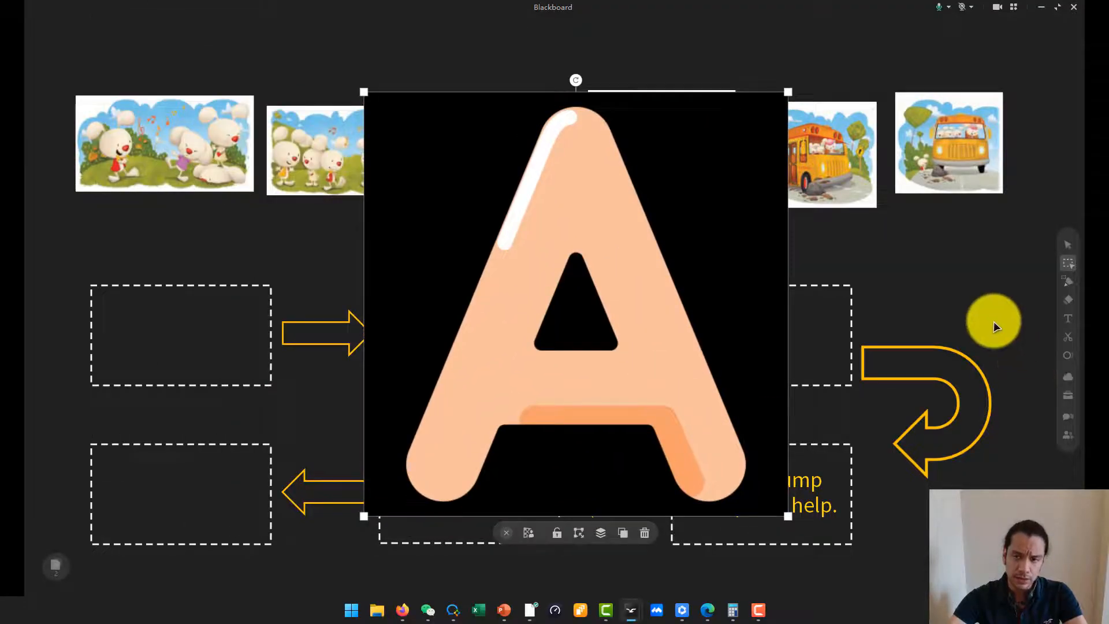
pyautogui.scroll(-5, 953, 301)
pyautogui.moveTo(569, 43); pyautogui.dragTo(390, 517)
# - Return to Firefox, look through the ABC pack, and from the alphabet search results open and copy the green ABC blackboard icon
pyautogui.click(403, 610)
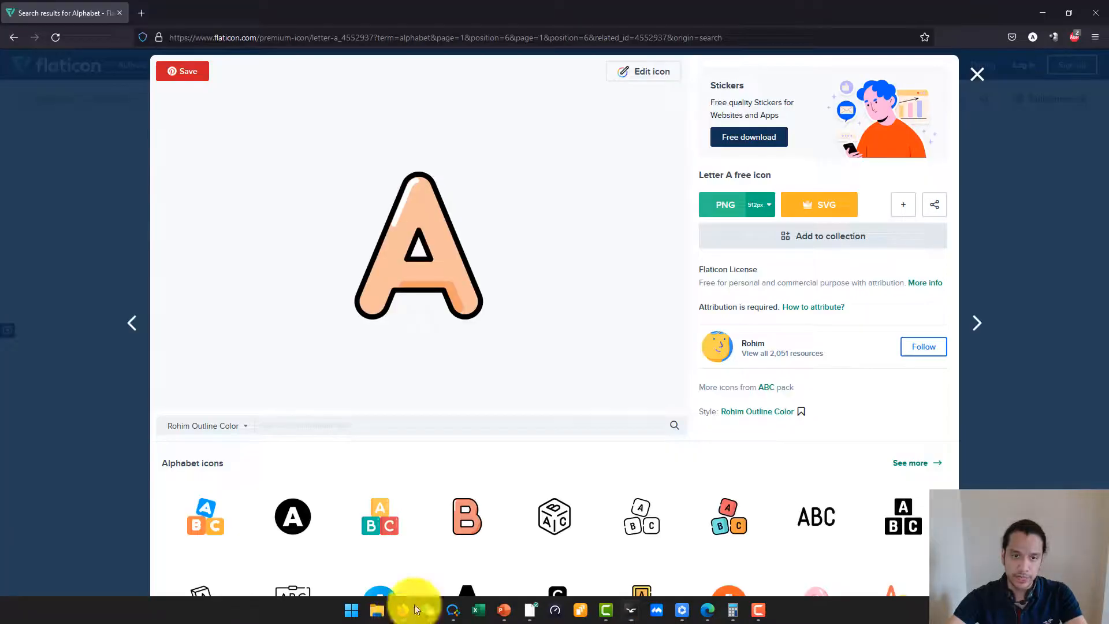
pyautogui.scroll(-5, 492, 489)
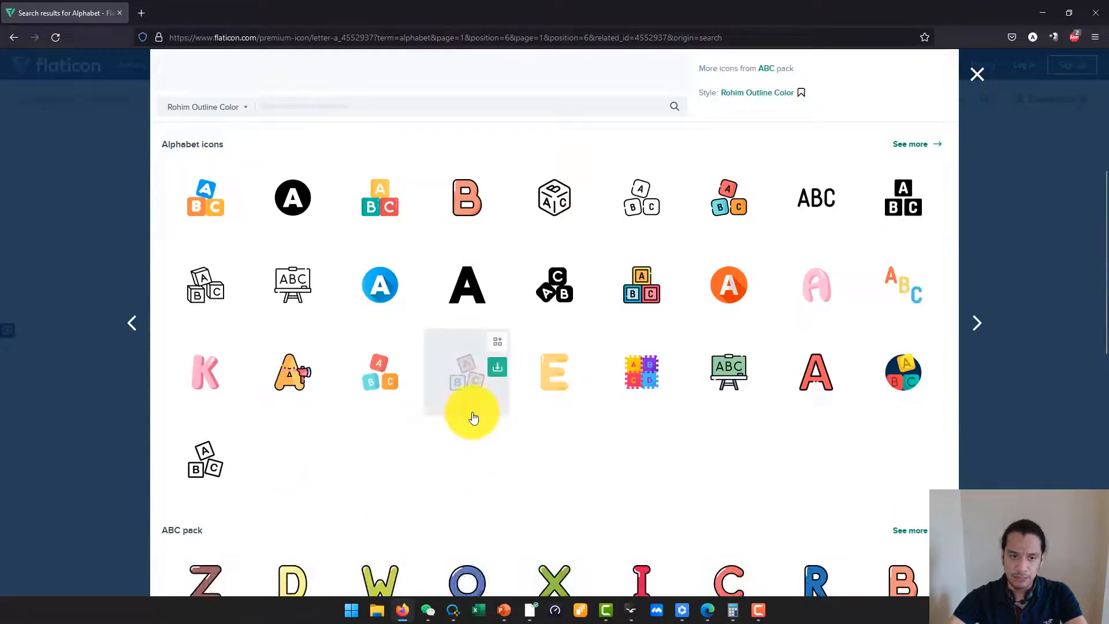
pyautogui.scroll(-4, 693, 441)
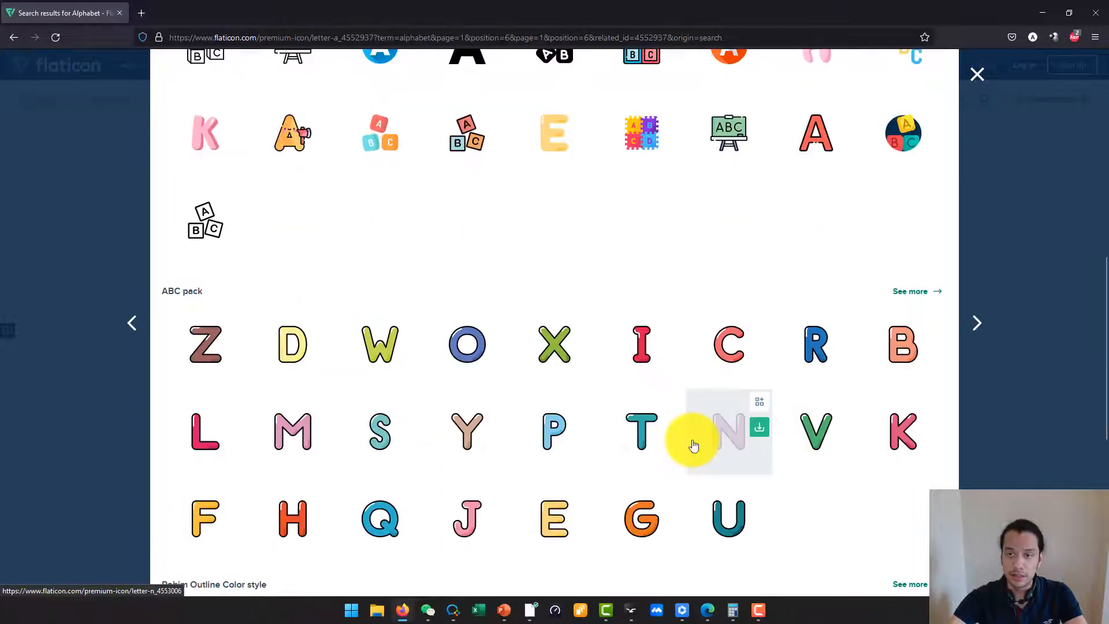
pyautogui.scroll(9, 809, 289)
pyautogui.click(978, 78)
pyautogui.scroll(-5, 517, 345)
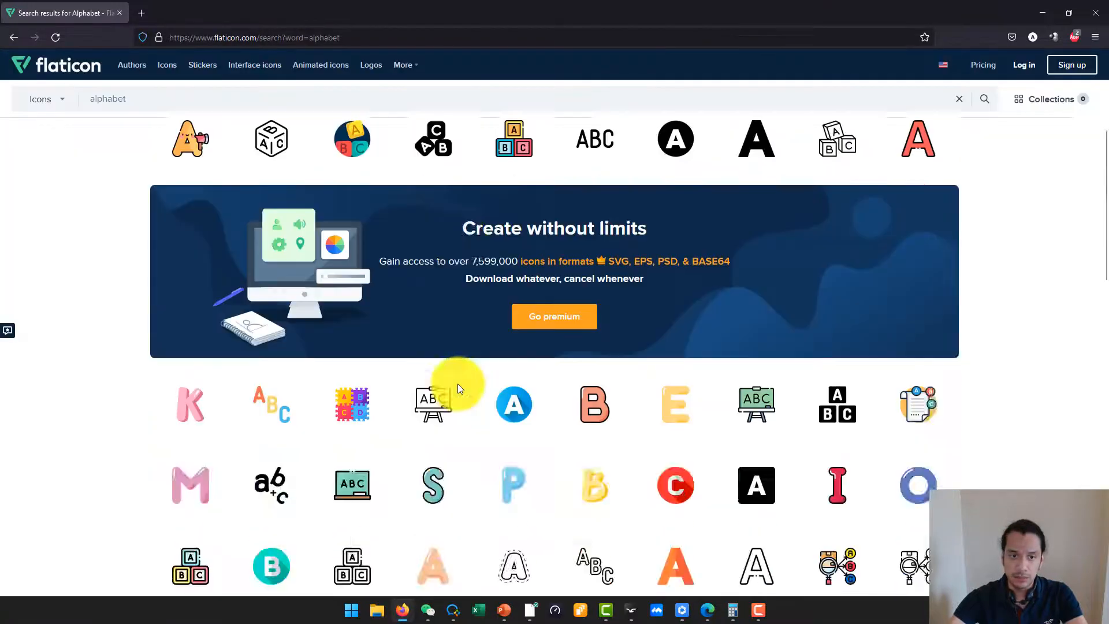
pyautogui.click(352, 331)
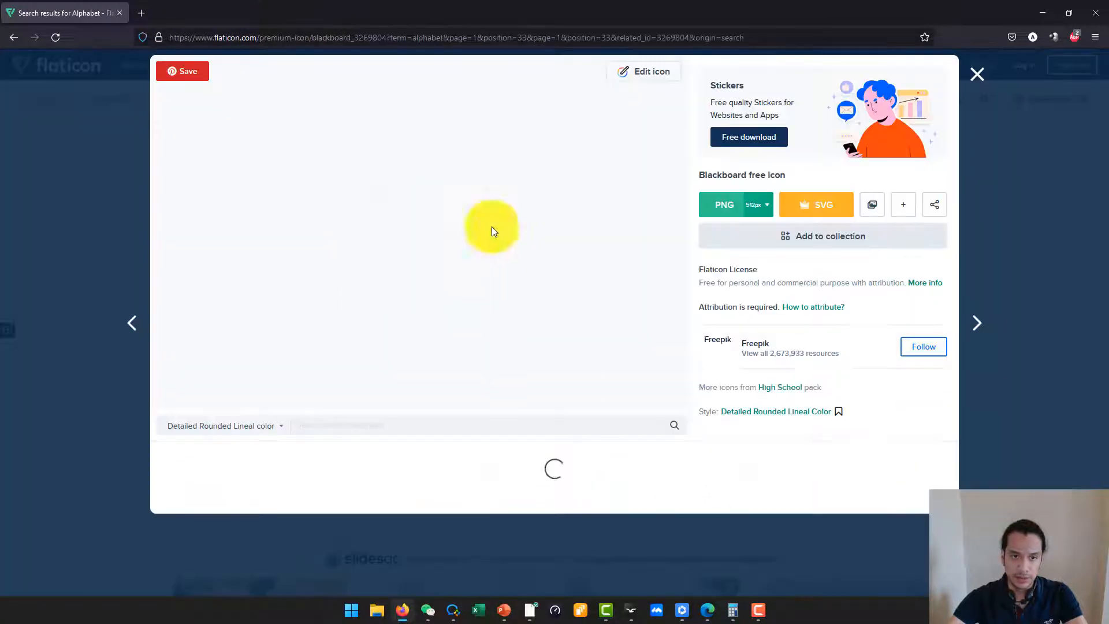
pyautogui.rightClick(415, 255)
pyautogui.click(462, 303)
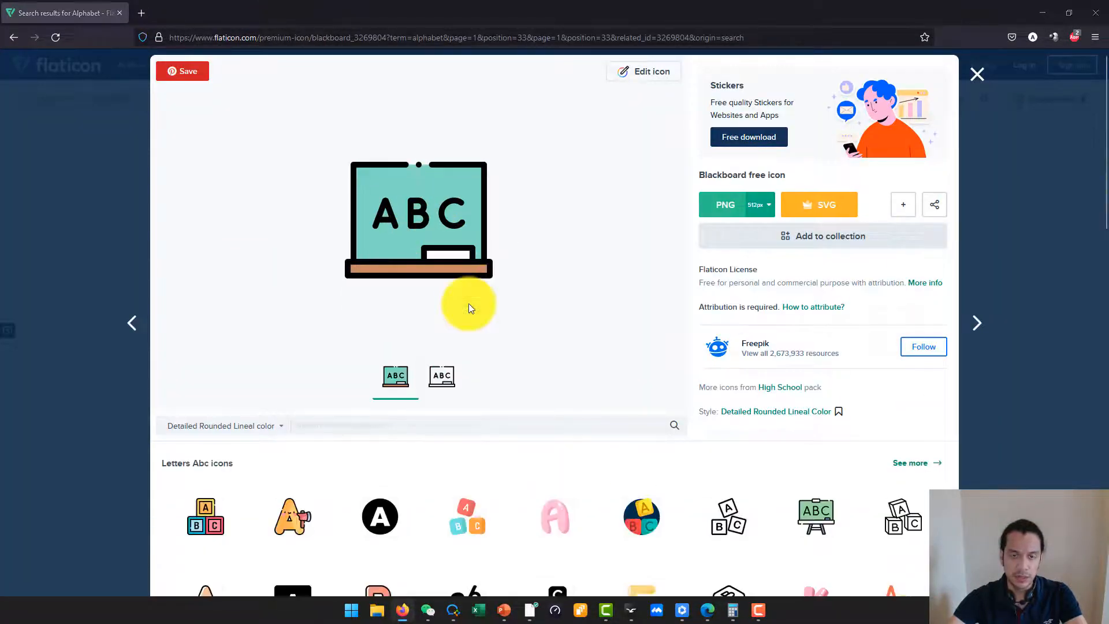
# - Return to the ClassIn blackboard, paste the ABC blackboard image, and place it directly beside the orange letter A
pyautogui.hotkey('alt', 'Tab')
pyautogui.hotkey('ctrl', 'v')
pyautogui.moveTo(513, 290); pyautogui.dragTo(796, 287)
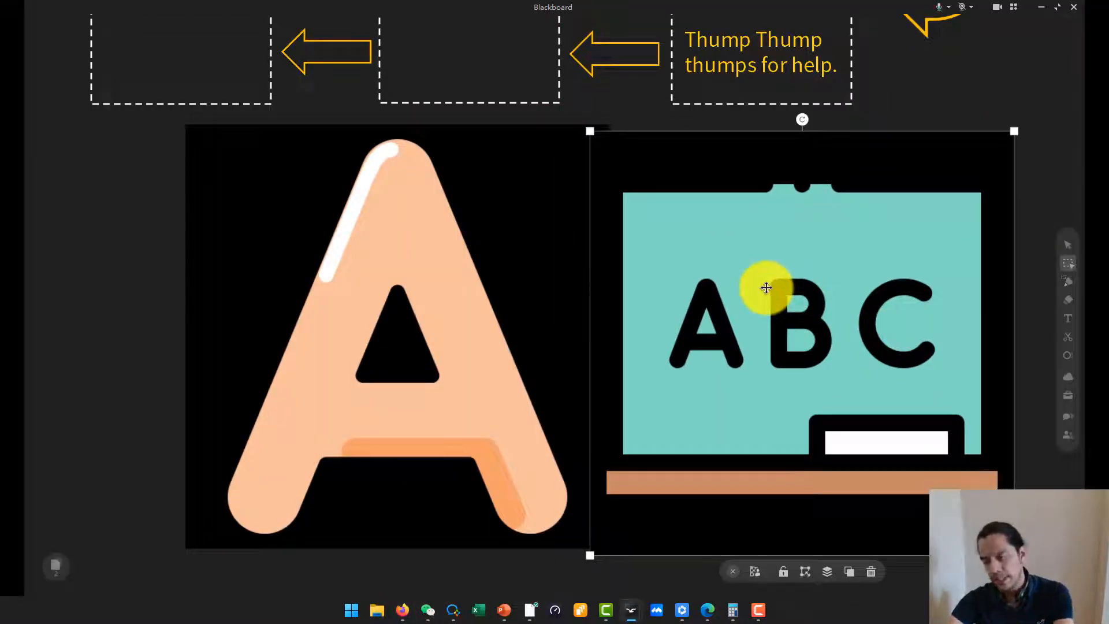
# - Delete the pasted ABC blackboard and letter A images, and switch to the red letter A icon in Edge
pyautogui.press('Delete')
pyautogui.click(483, 272)
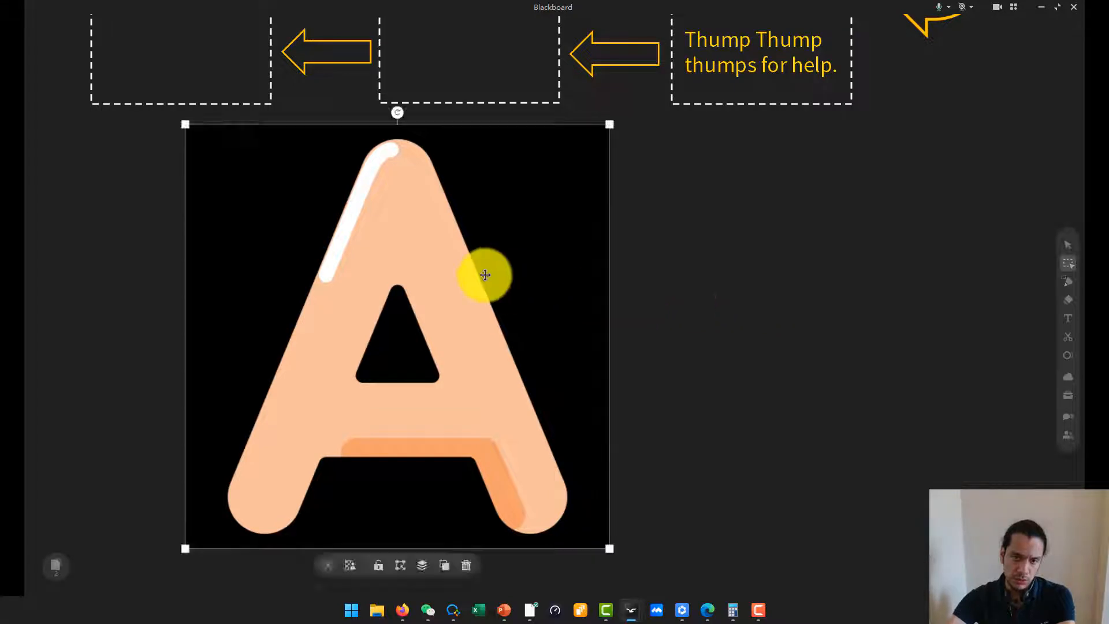
pyautogui.press('Delete')
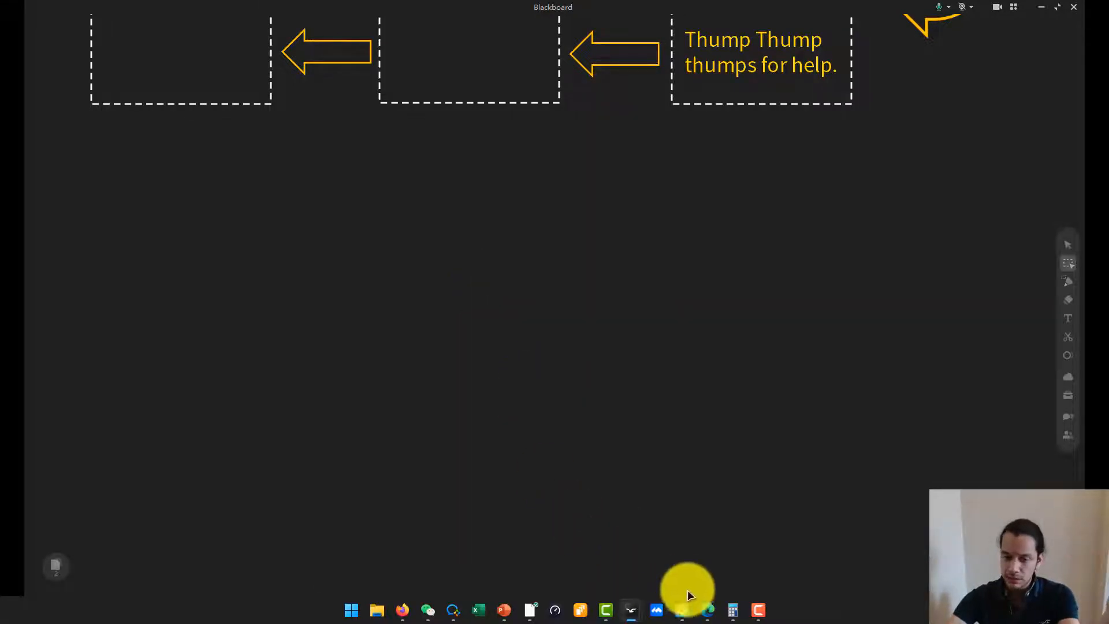
pyautogui.click(707, 611)
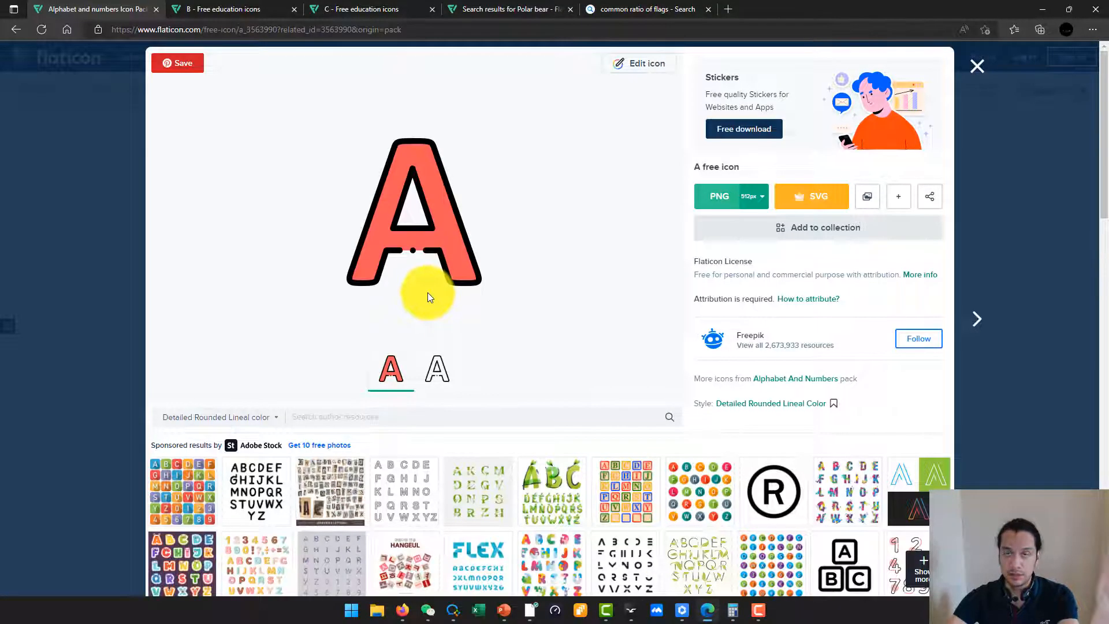
# - Copy the red letter A icon, paste it on the ClassIn blackboard, and place it reduced in the empty space below the sequence boxes
pyautogui.rightClick(439, 232)
pyautogui.click(486, 284)
pyautogui.hotkey('alt', 'Tab')
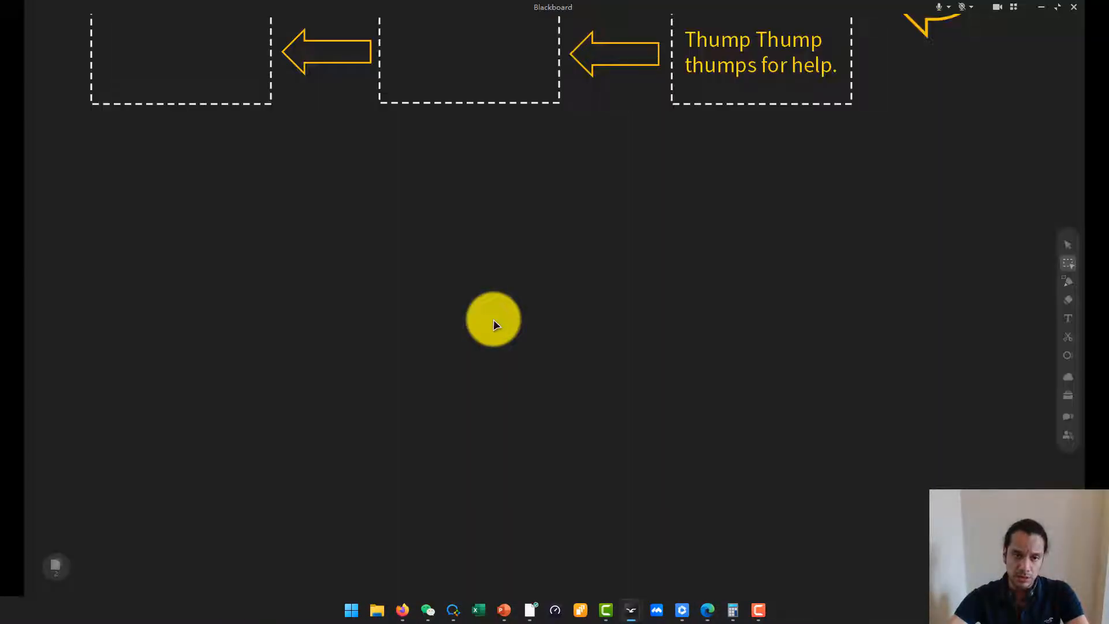
pyautogui.hotkey('ctrl', 'v')
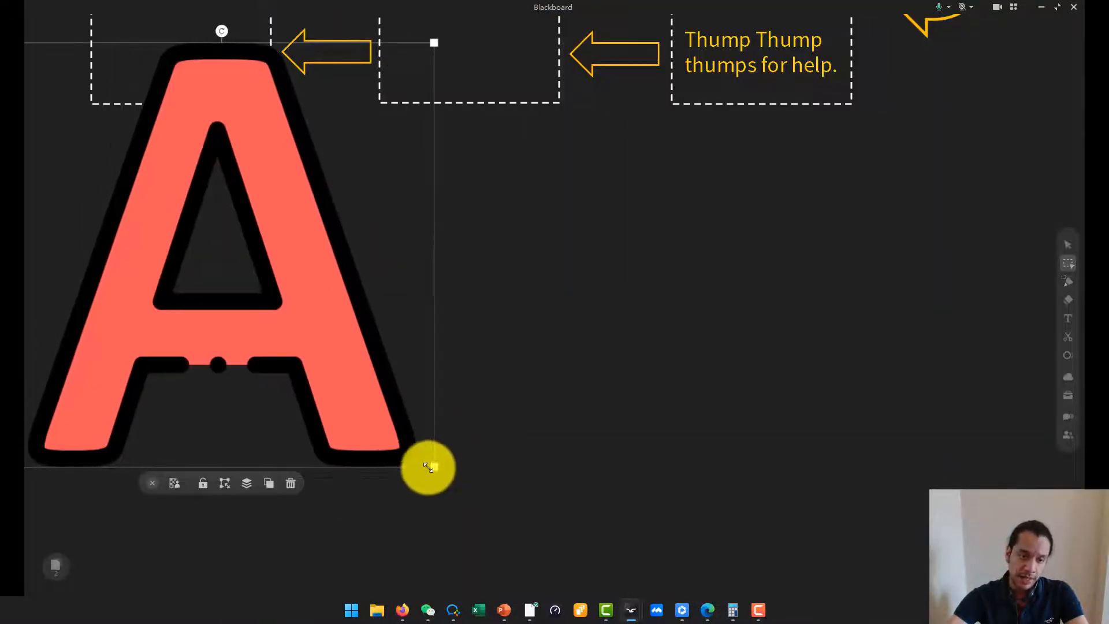
pyautogui.moveTo(430, 467); pyautogui.dragTo(215, 250)
pyautogui.moveTo(121, 124); pyautogui.dragTo(253, 278)
pyautogui.moveTo(347, 403); pyautogui.dragTo(307, 362)
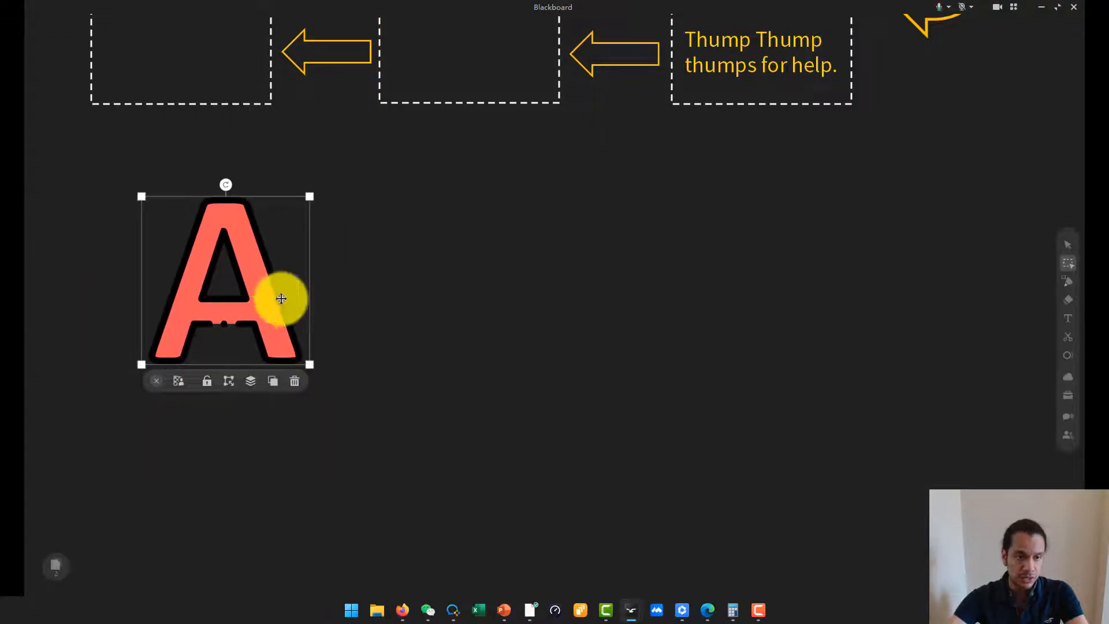
pyautogui.click(486, 424)
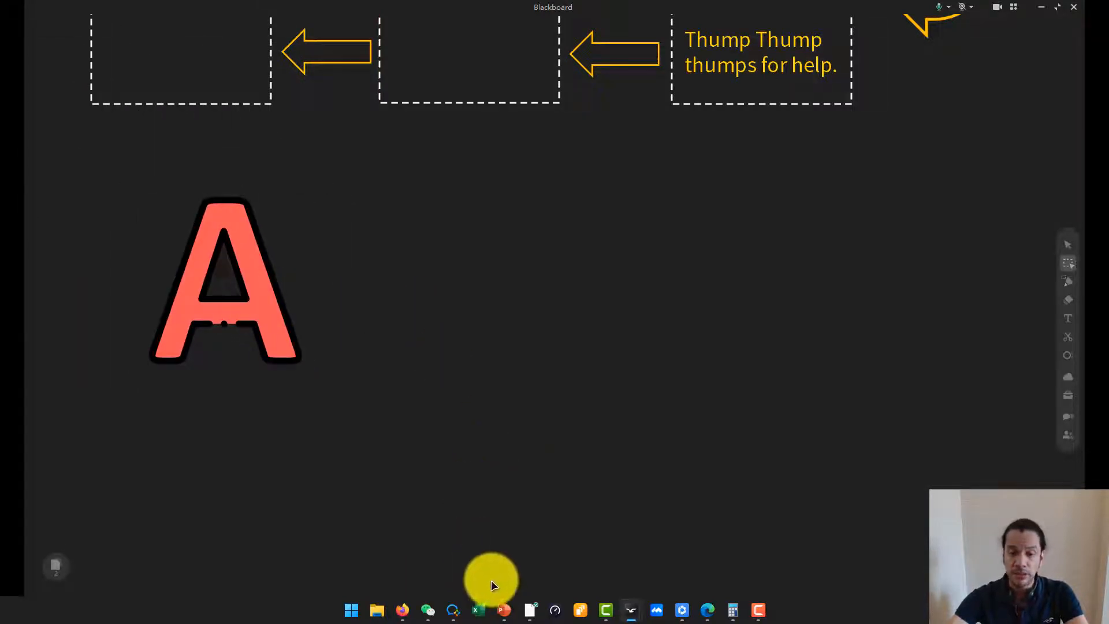
# - Copy the ABC blackboard icon from Firefox, paste it onto the blank slide 17 in PowerPoint, and shrink it to about 5.66 cm
pyautogui.click(403, 608)
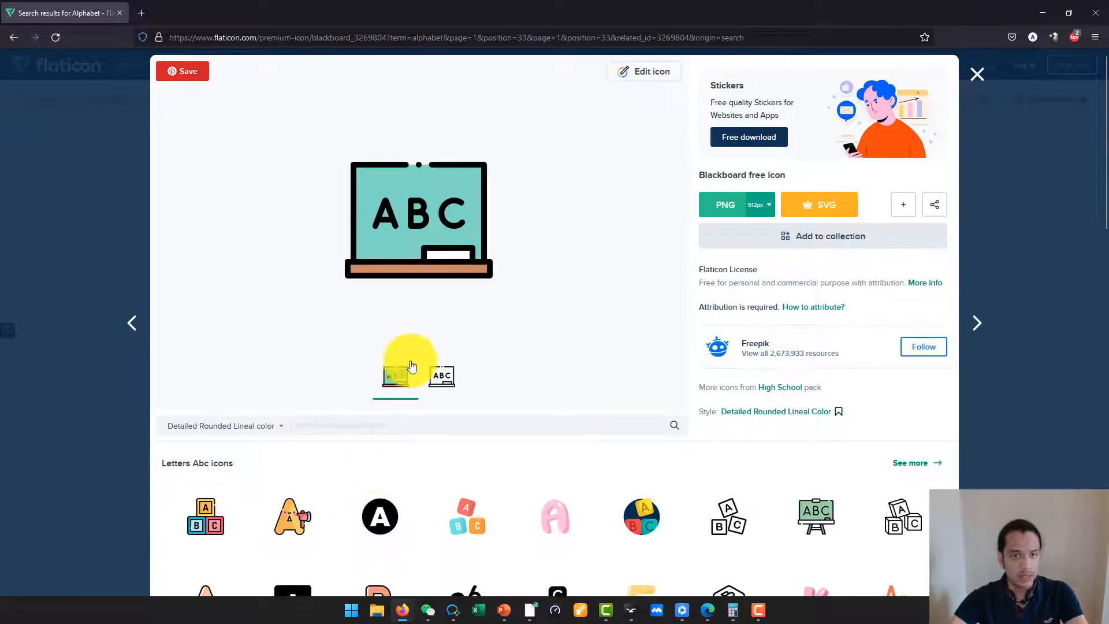
pyautogui.rightClick(434, 233)
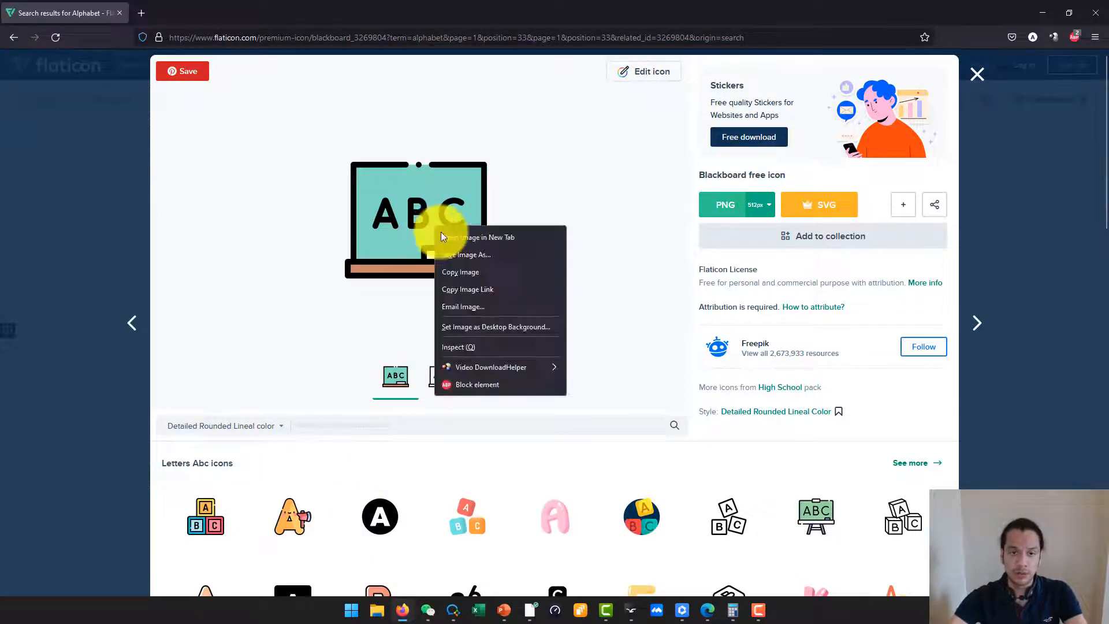
pyautogui.click(470, 272)
pyautogui.click(504, 610)
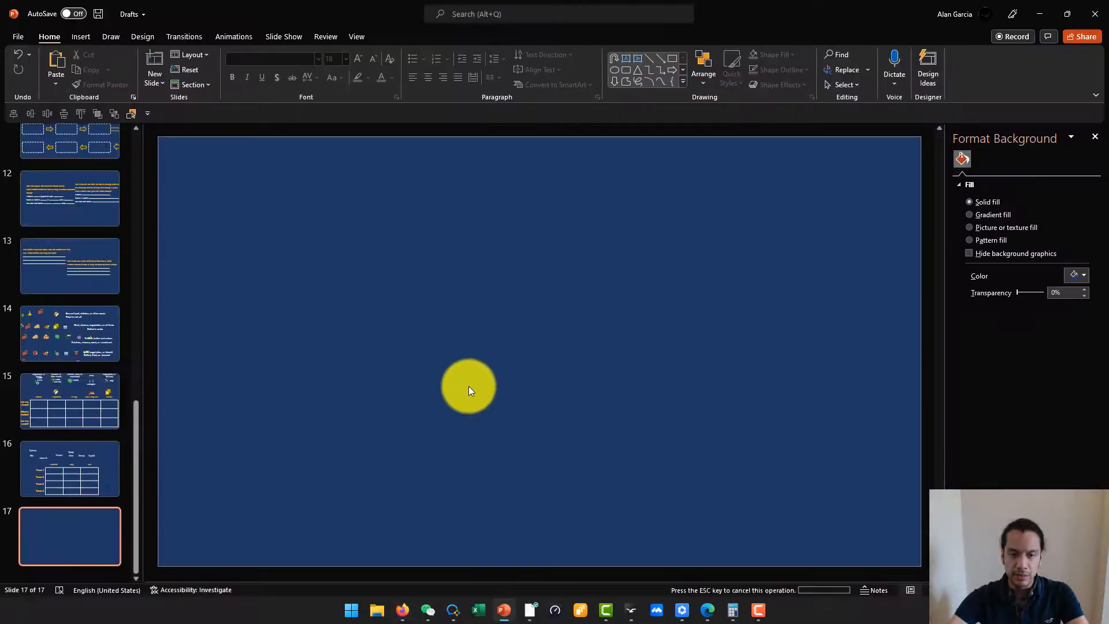
pyautogui.hotkey('ctrl', 'v')
pyautogui.moveTo(691, 502); pyautogui.dragTo(504, 328)
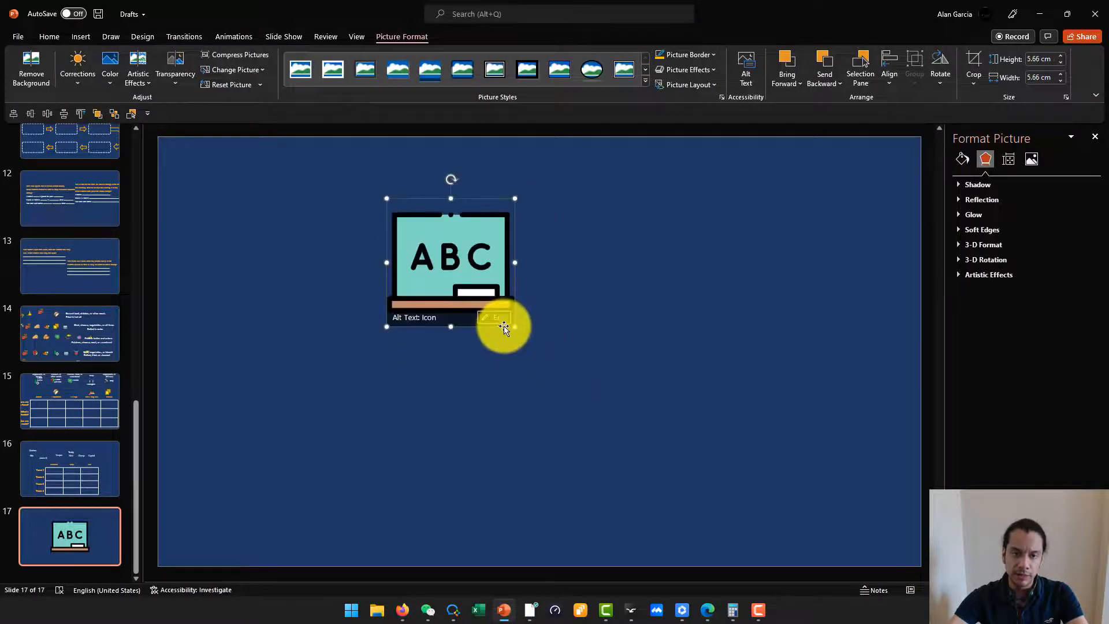
# - Switch to the ClassIn classroom, paste the ABC blackboard picture, and place it reduced beside the red letter A
pyautogui.moveTo(624, 612)
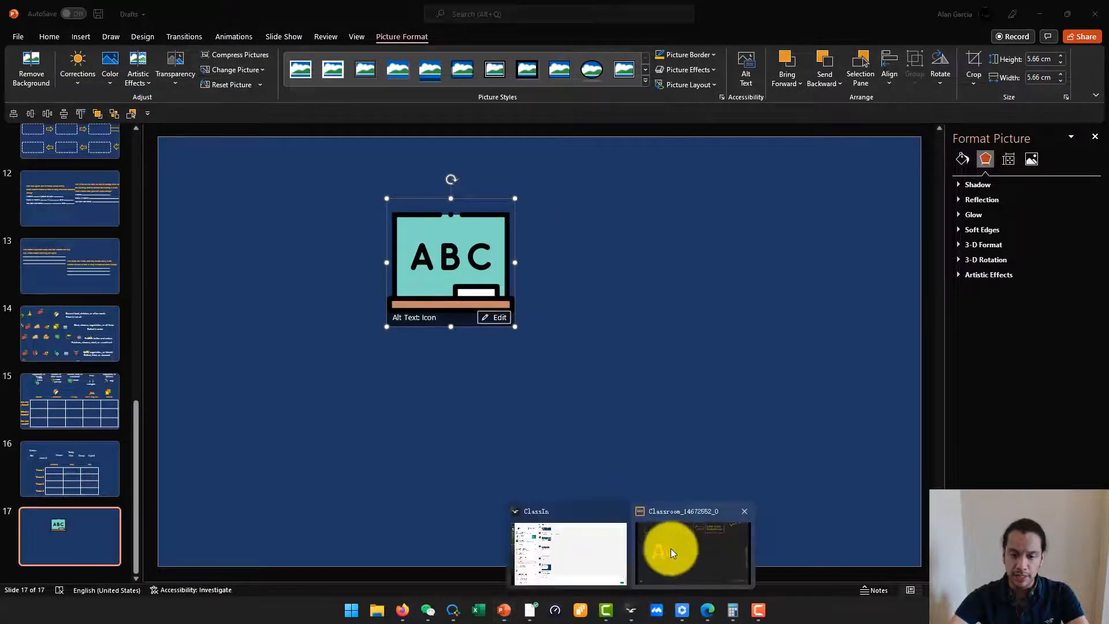
pyautogui.click(669, 549)
pyautogui.hotkey('ctrl', 'v')
pyautogui.moveTo(397, 322); pyautogui.dragTo(645, 412)
pyautogui.moveTo(667, 453); pyautogui.dragTo(577, 361)
pyautogui.moveTo(543, 318); pyautogui.dragTo(516, 338)
pyautogui.click(657, 275)
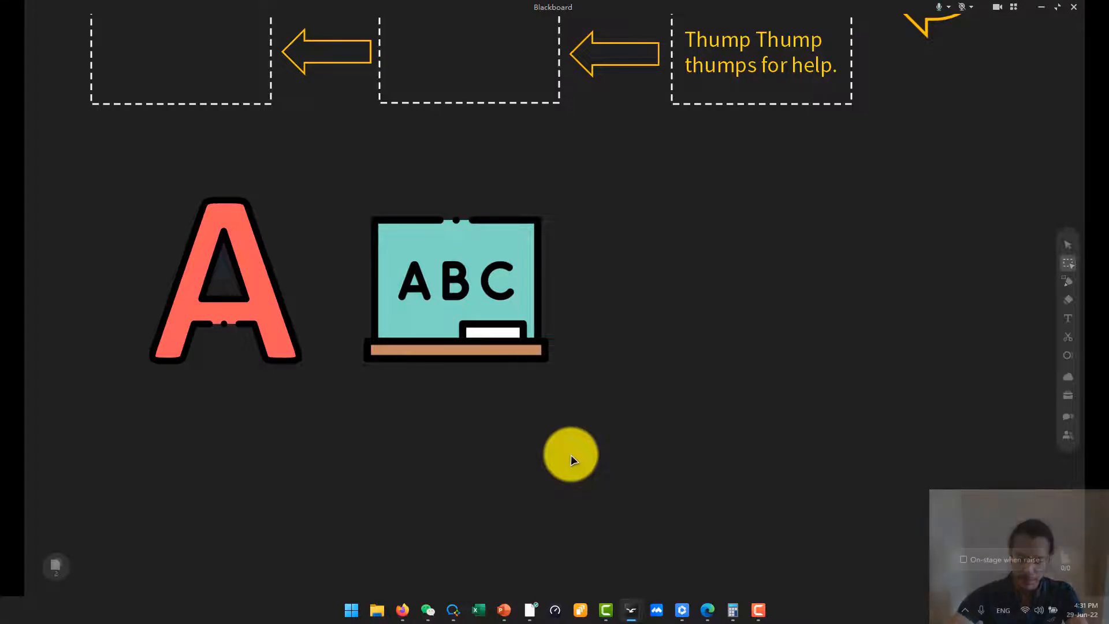
# - Switch to Edge, leave the snowflake icon page, search Flaticon for "music note", and close the pop-up window
pyautogui.hotkey('alt', 'Tab')
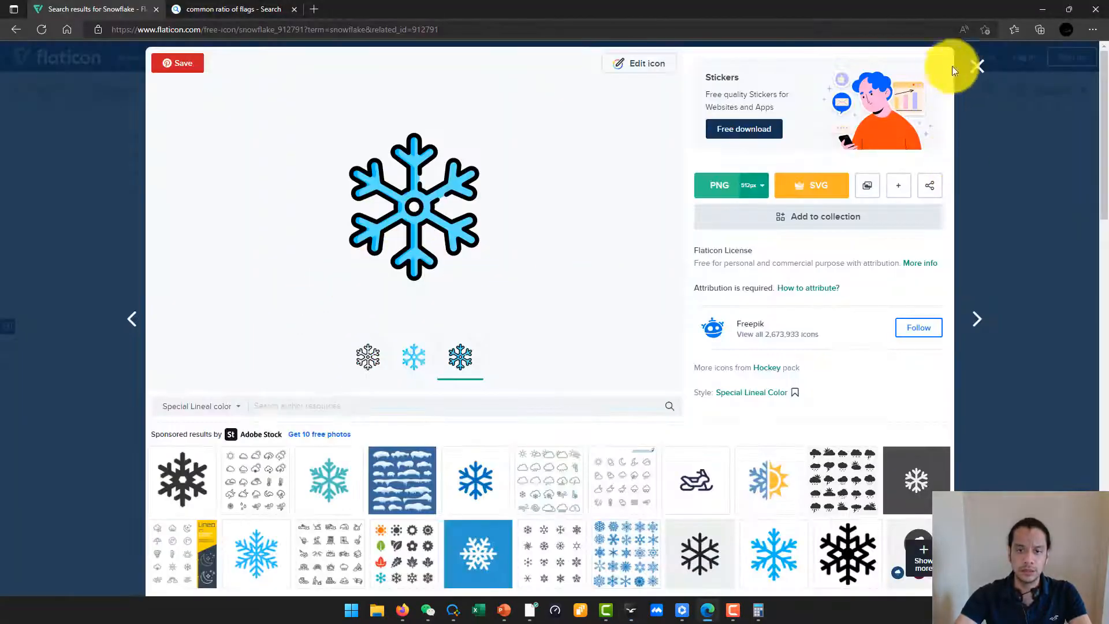
pyautogui.click(977, 66)
pyautogui.moveTo(136, 97); pyautogui.dragTo(73, 103)
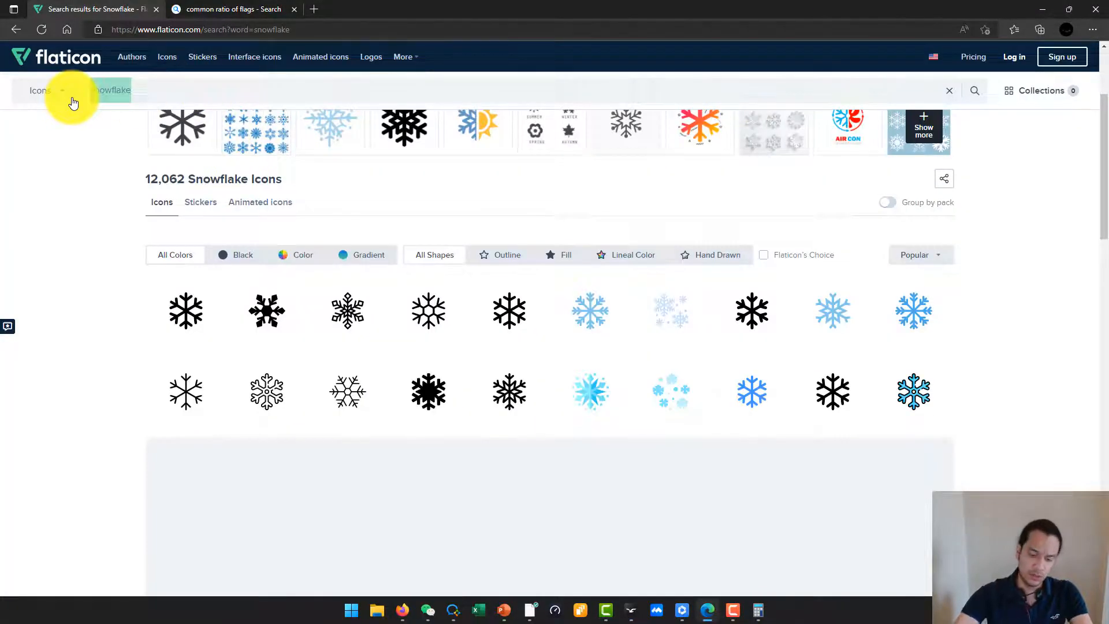
pyautogui.write('music no')
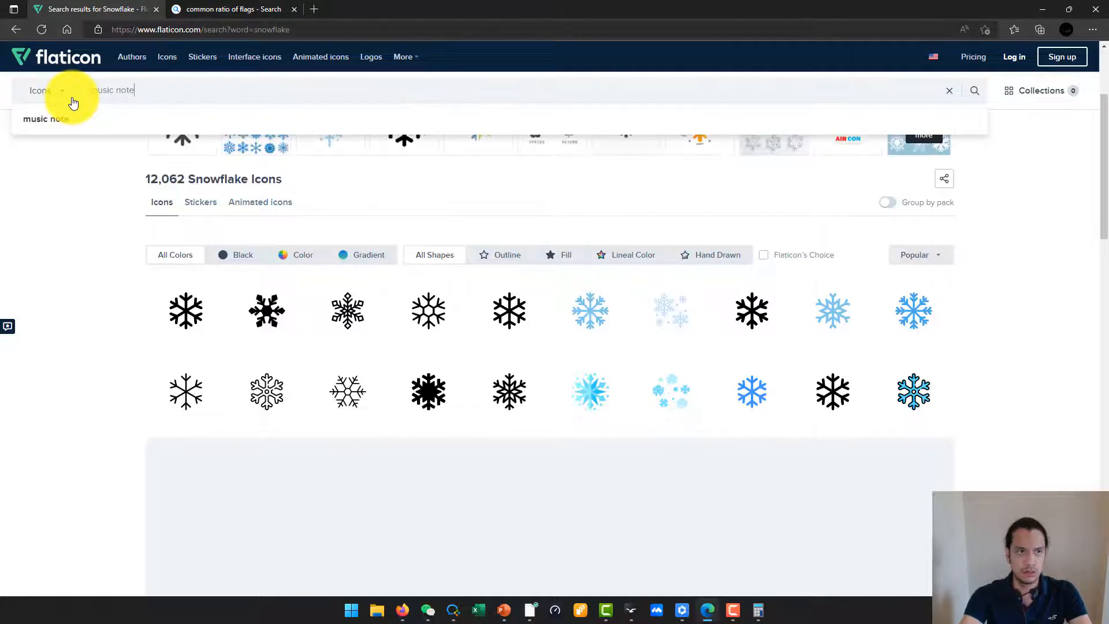
pyautogui.write('te')
pyautogui.press('Return')
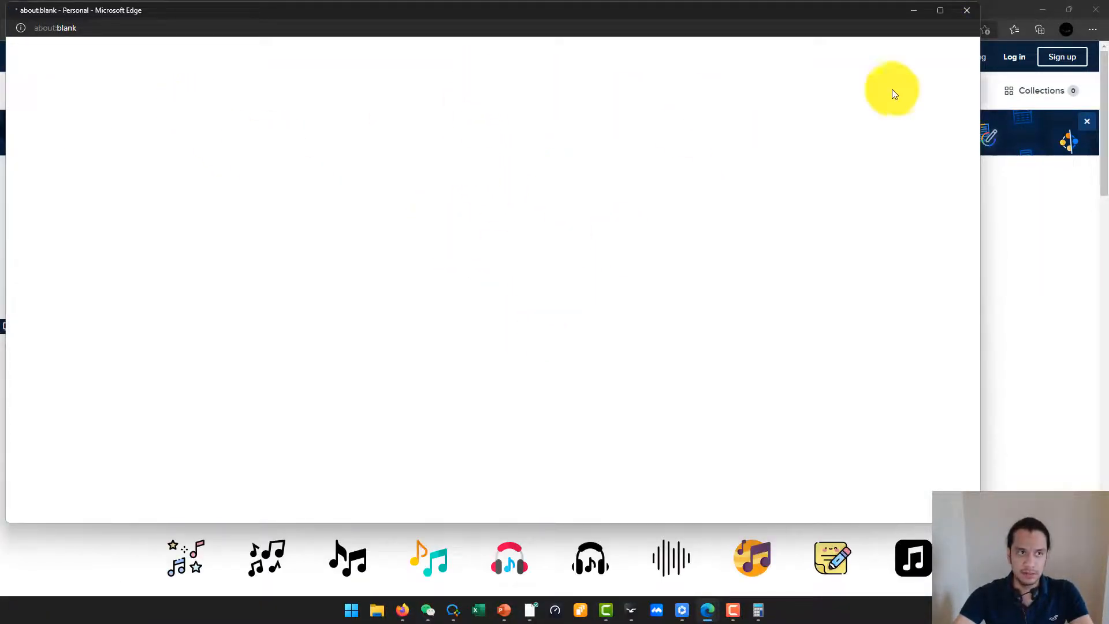
pyautogui.hotkey('ctrl', 'w')
# - Open the solid black beamed music note icon from the search results and copy its image
pyautogui.scroll(-1, 223, 384)
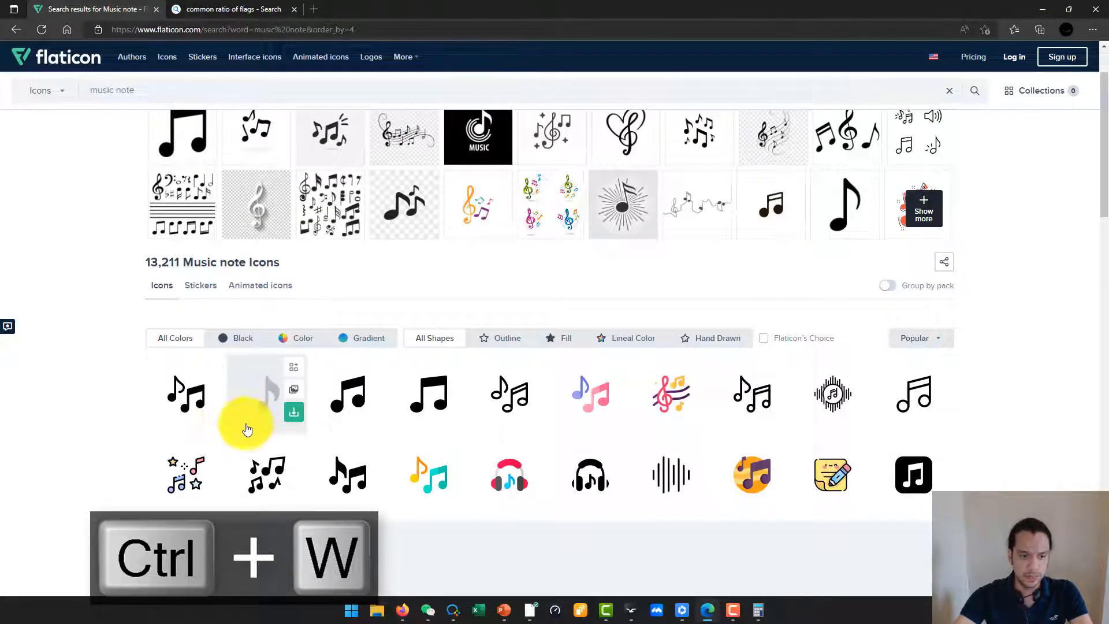
pyautogui.scroll(-3, 247, 429)
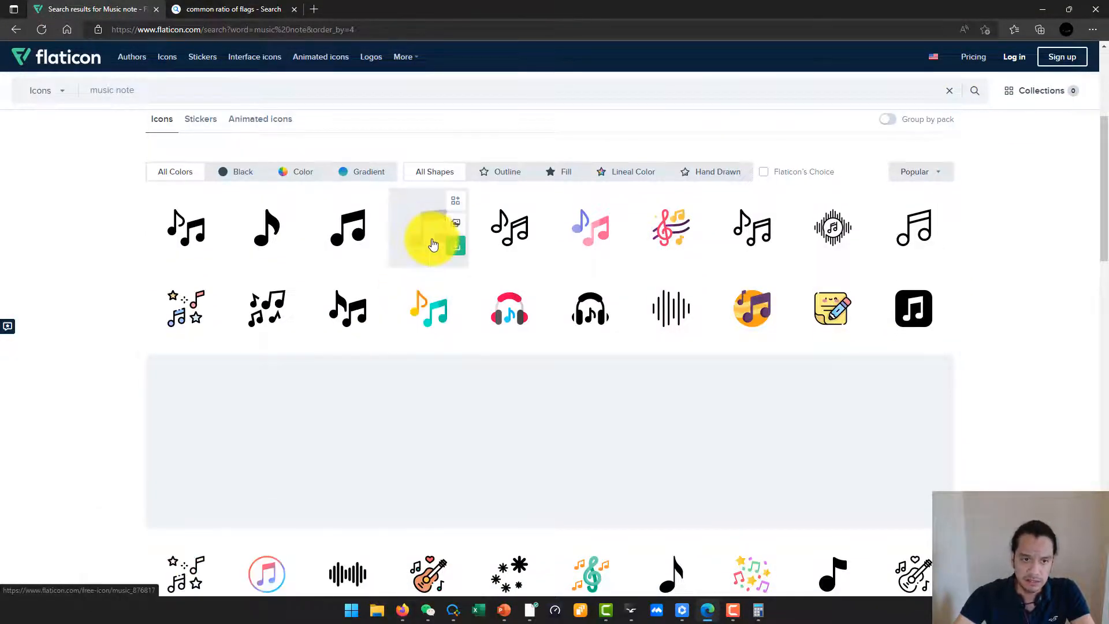
pyautogui.click(433, 244)
pyautogui.rightClick(472, 184)
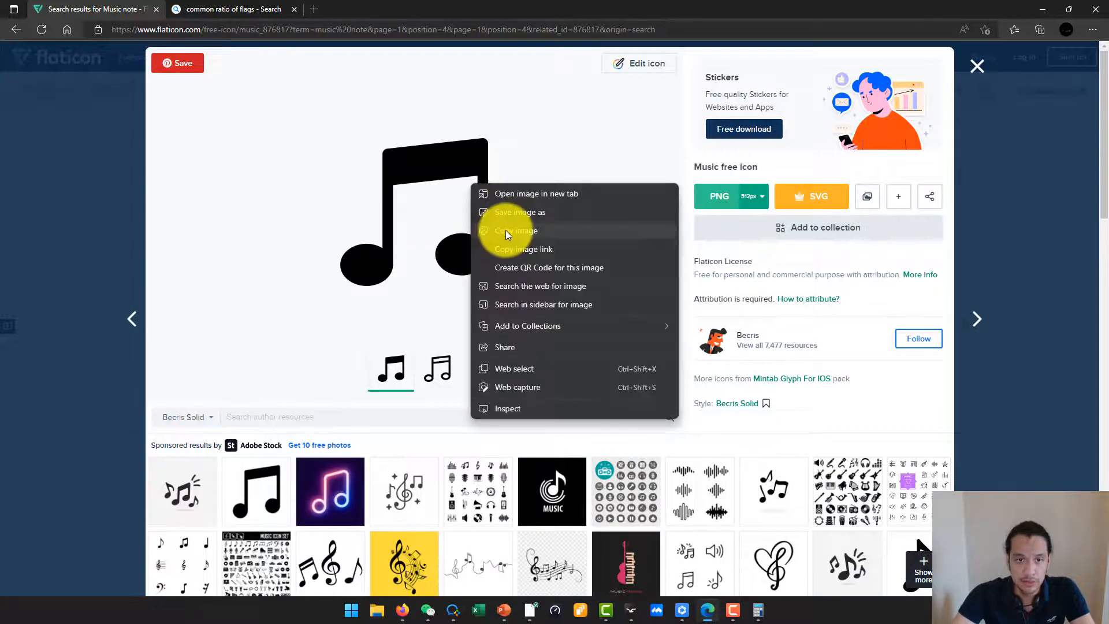
pyautogui.click(505, 230)
# - Paste the music note on the ClassIn blackboard, shrink it, and place it in the lower-right corner of the flag's white stripe
pyautogui.hotkey('alt', 'Tab')
pyautogui.hotkey('ctrl', 'v')
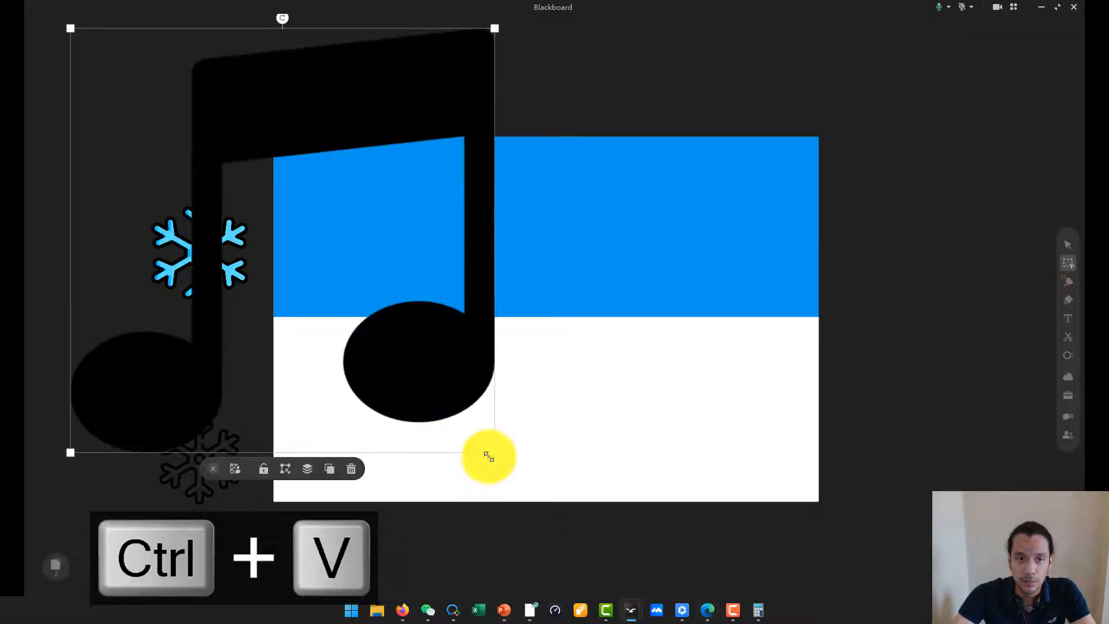
pyautogui.moveTo(488, 456); pyautogui.dragTo(185, 124)
pyautogui.moveTo(161, 81); pyautogui.dragTo(777, 410)
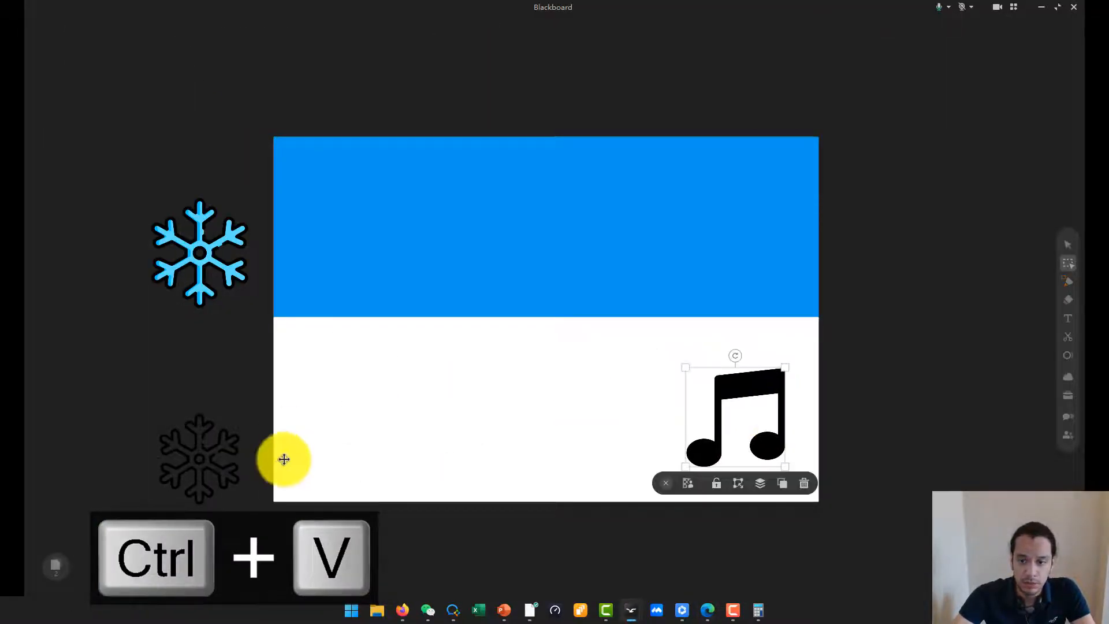
pyautogui.moveTo(170, 479); pyautogui.dragTo(312, 231)
pyautogui.click(842, 295)
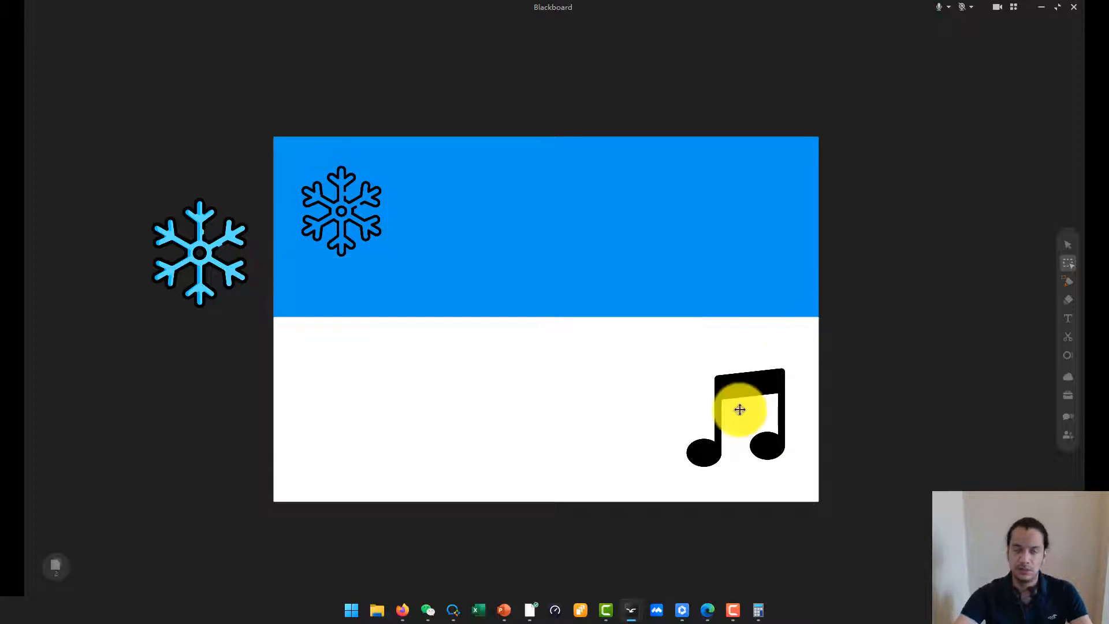
pyautogui.moveTo(338, 231); pyautogui.dragTo(164, 417)
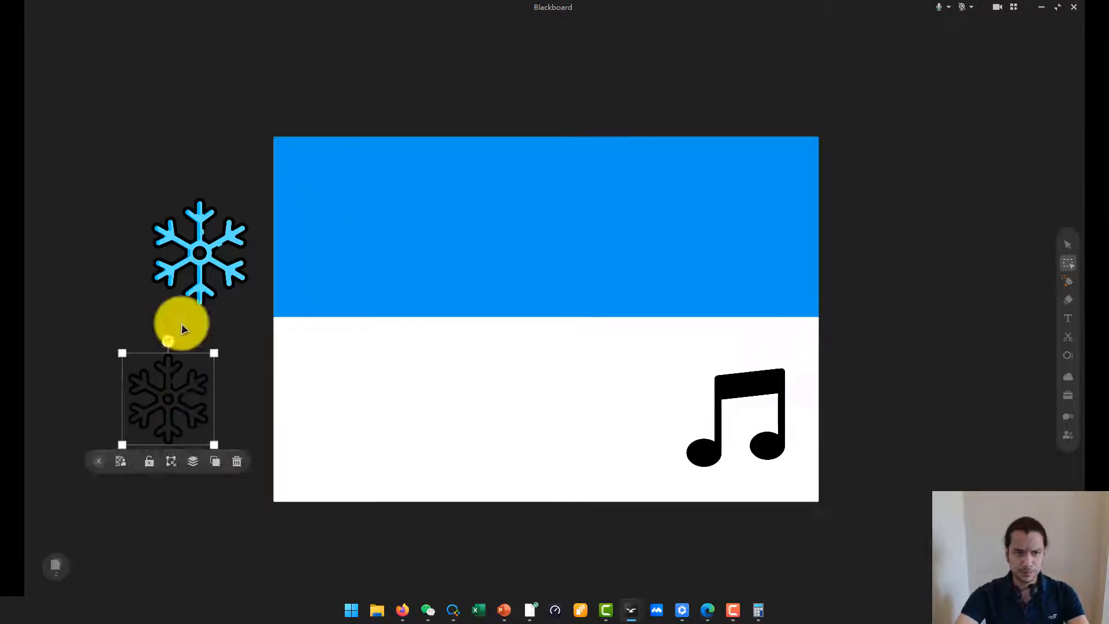
# - Position the blue snowflake near the upper-left corner of the flag's blue stripe
pyautogui.moveTo(207, 233); pyautogui.dragTo(342, 190)
pyautogui.click(278, 391)
pyautogui.moveTo(378, 239); pyautogui.dragTo(399, 244)
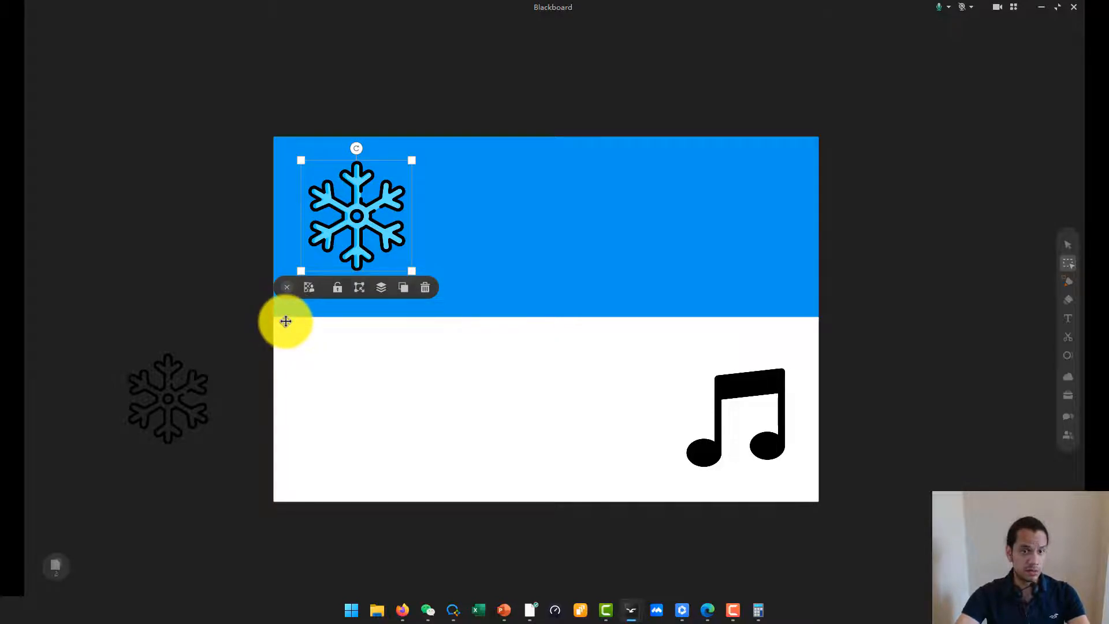
pyautogui.click(1073, 320)
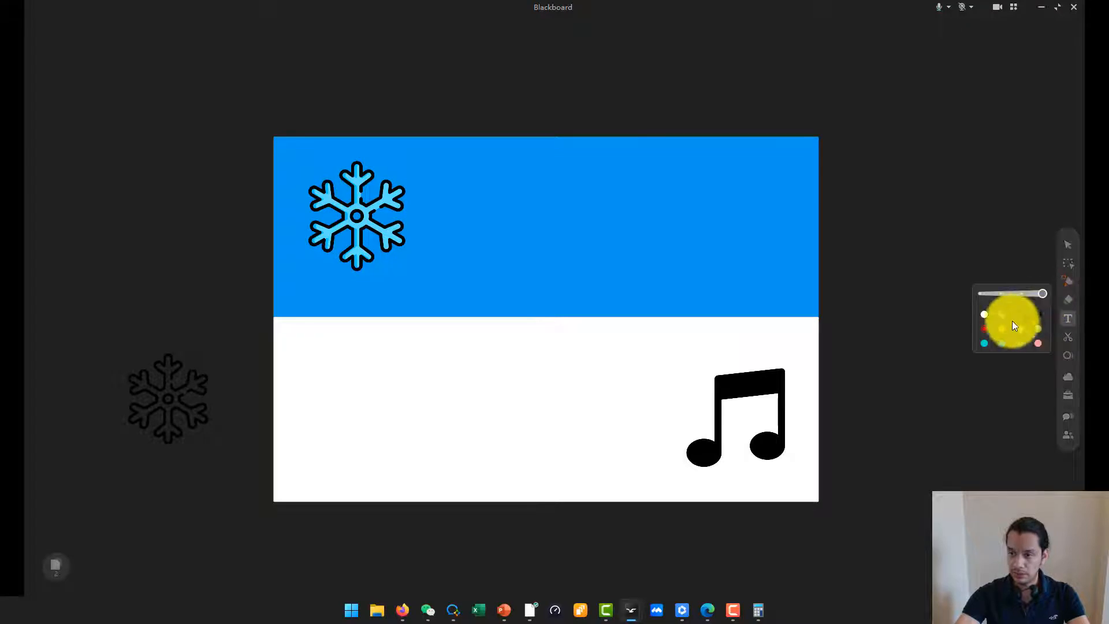
pyautogui.click(673, 224)
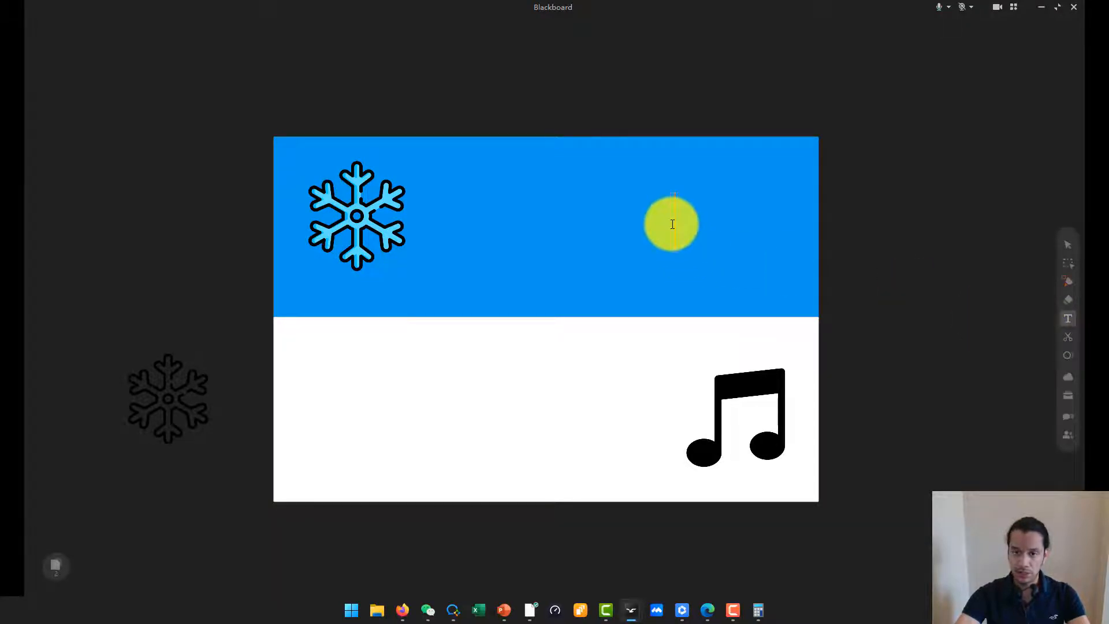
pyautogui.write('6')
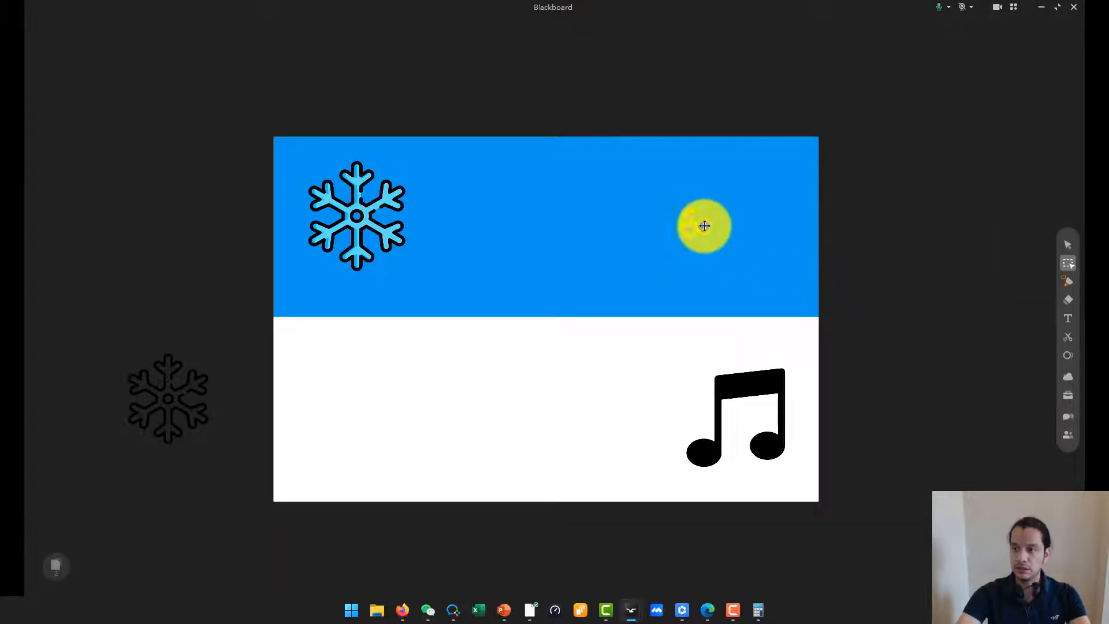
pyautogui.moveTo(703, 225); pyautogui.dragTo(769, 186)
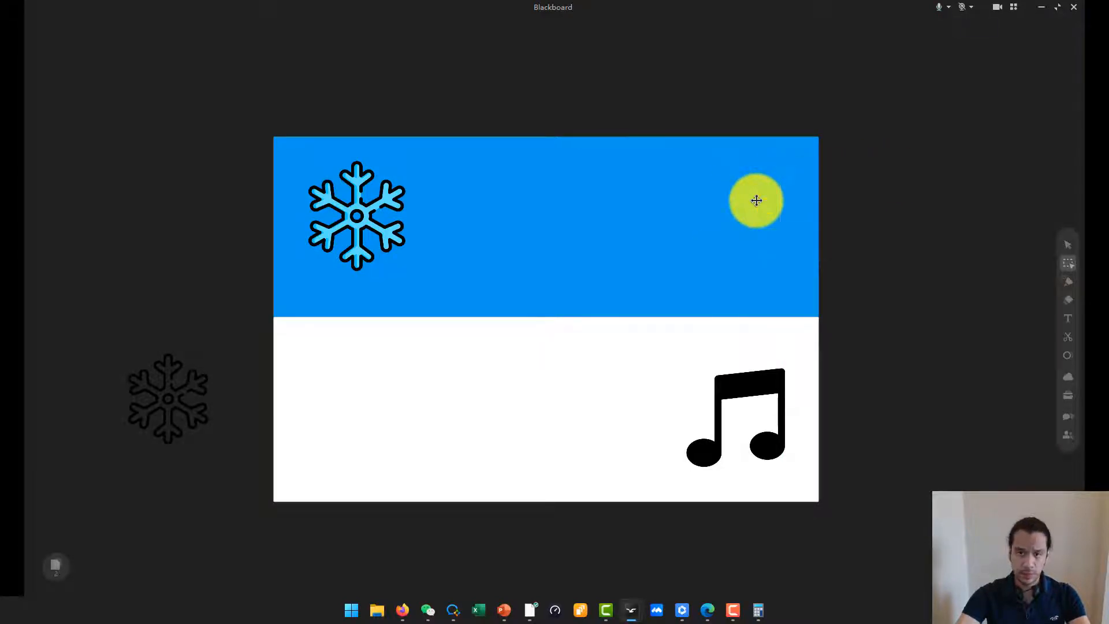
# - Return to Edge, close the music note icon page, search Flaticon for "number", and dismiss the Adobe Stock advertisement
pyautogui.click(714, 610)
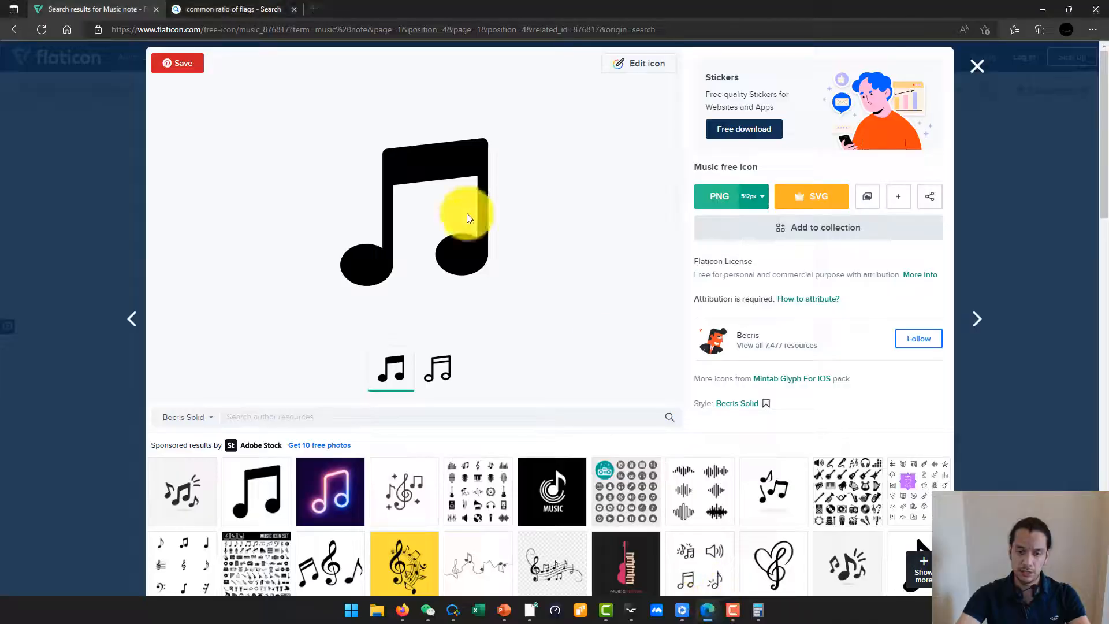
pyautogui.click(976, 69)
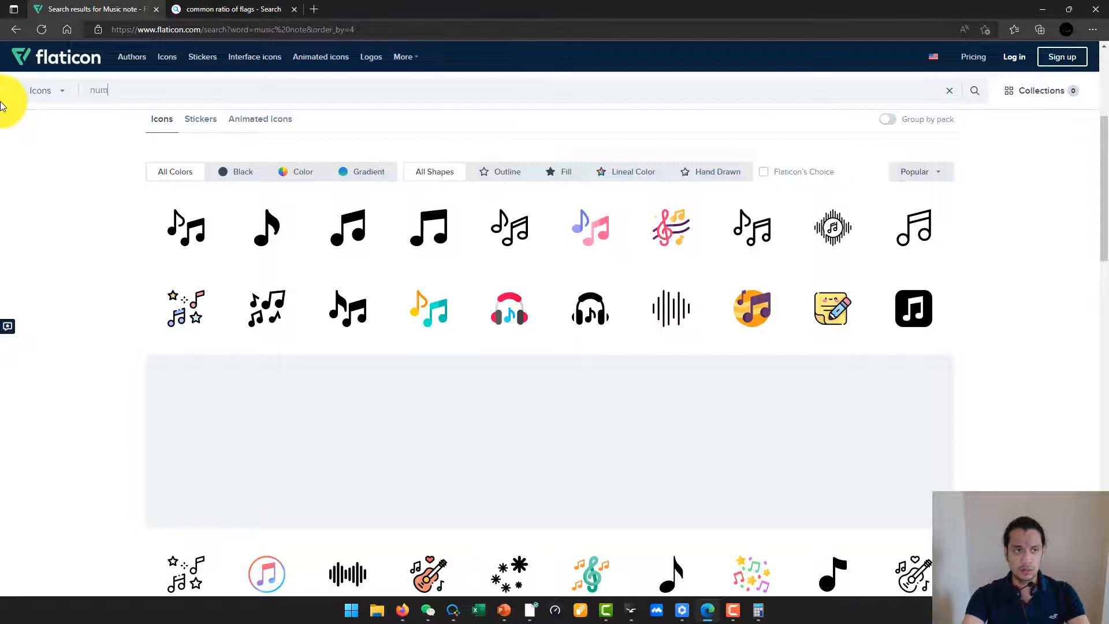
pyautogui.write('number')
pyautogui.press('Return')
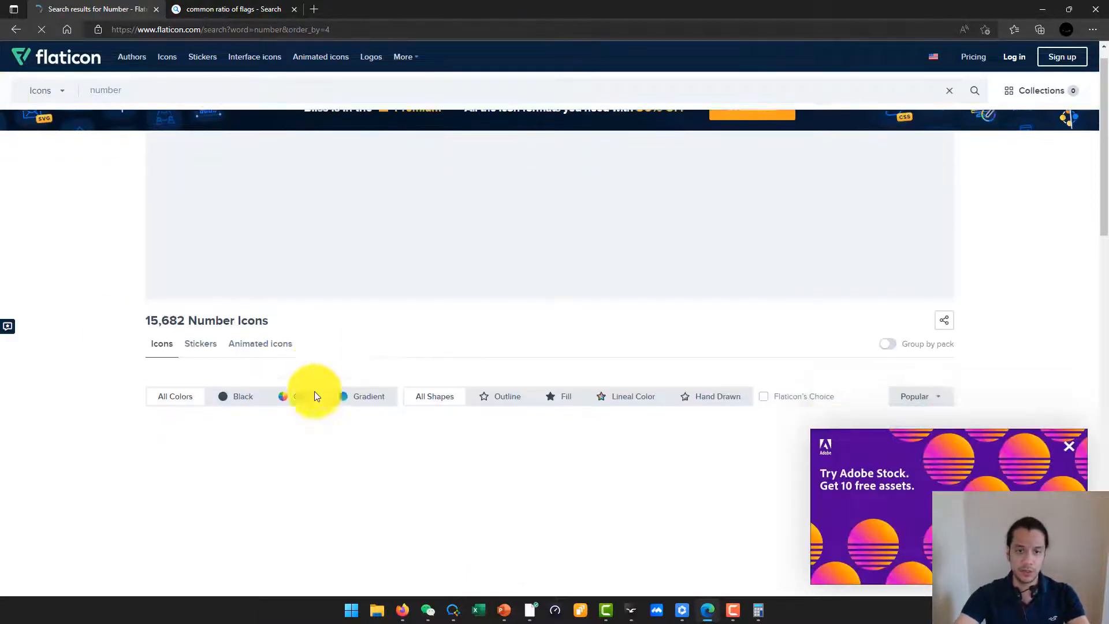
pyautogui.click(1090, 447)
# - Open the green number 3 icon from the search results and copy its image
pyautogui.scroll(-4, 406, 310)
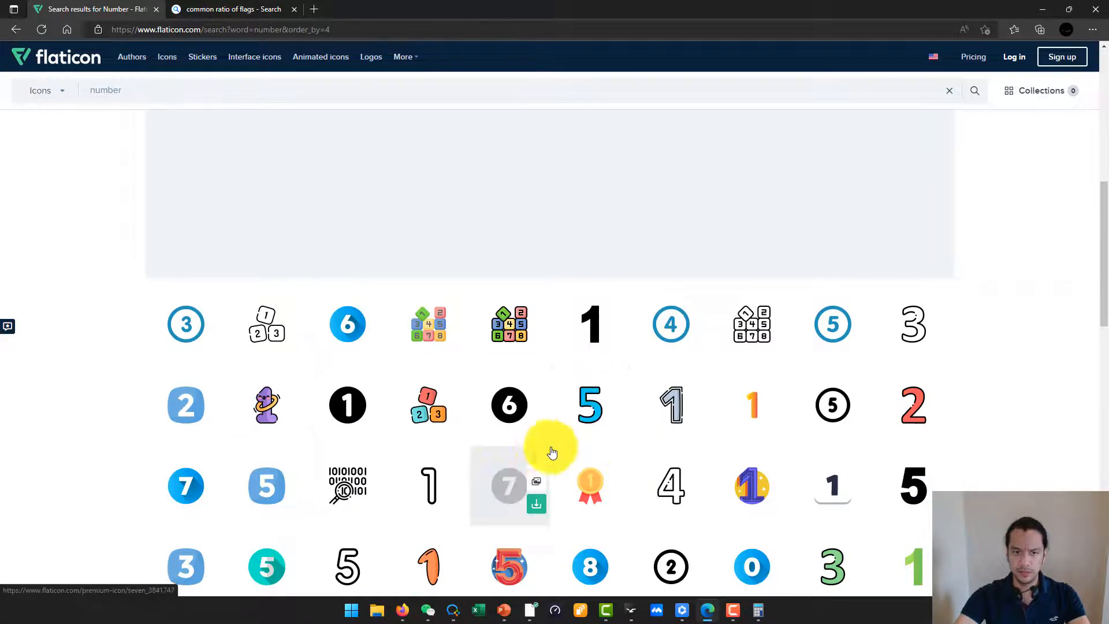
pyautogui.scroll(-3, 759, 547)
pyautogui.click(832, 407)
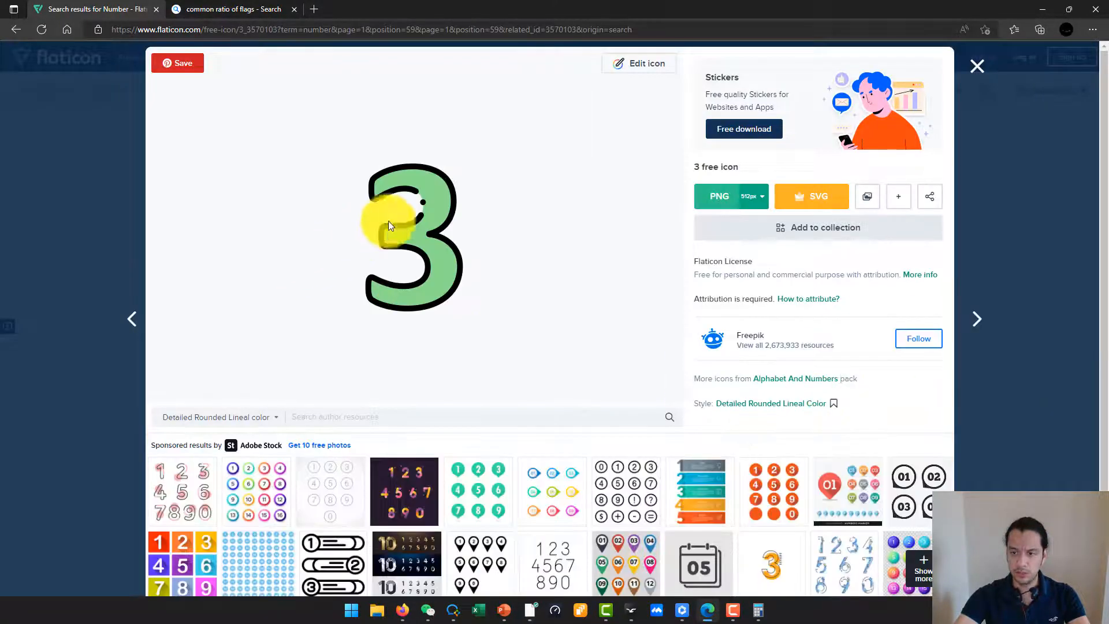
pyautogui.rightClick(427, 225)
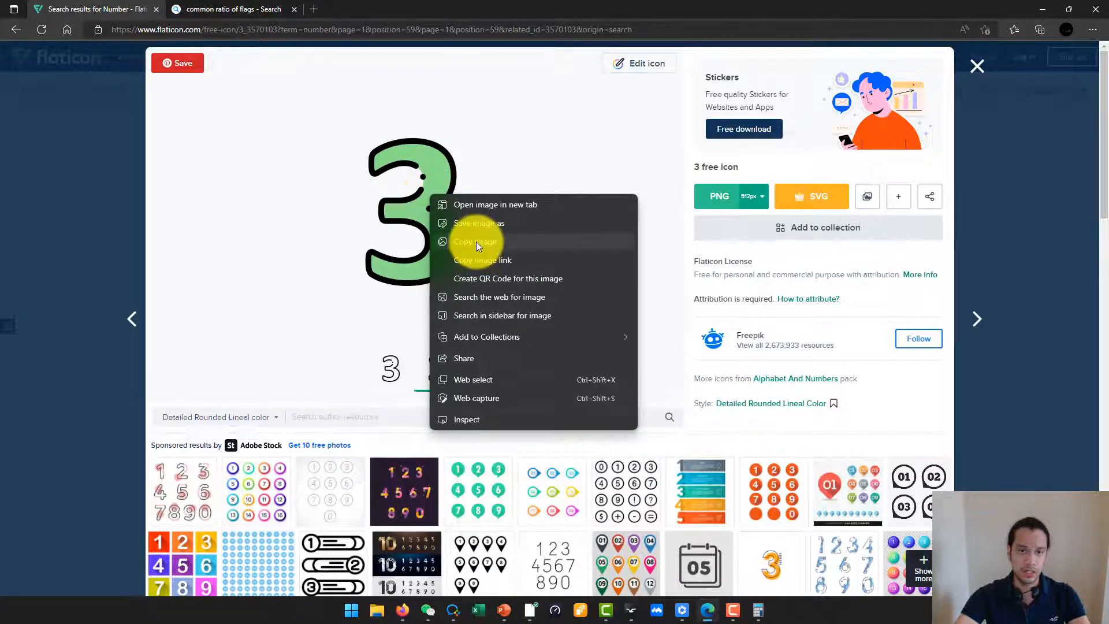
# - Paste the green number 3 on the ClassIn blackboard, shrink it, and place it in the upper-right corner of the flag's blue stripe
pyautogui.hotkey('alt', 'Tab')
pyautogui.hotkey('ctrl', 'v')
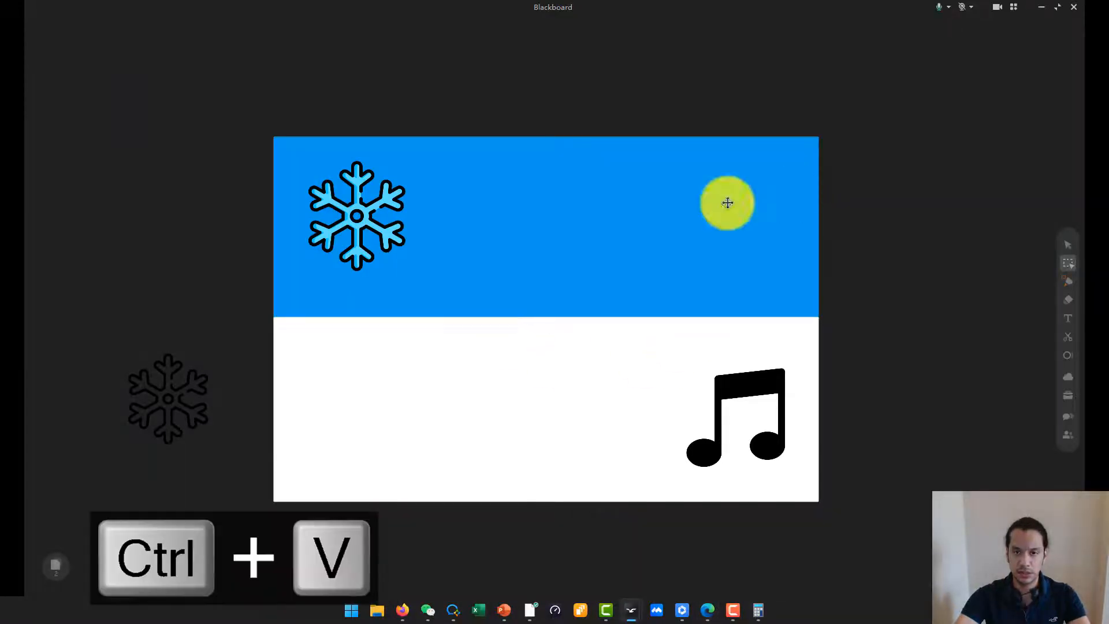
pyautogui.moveTo(499, 442); pyautogui.dragTo(186, 132)
pyautogui.moveTo(144, 72); pyautogui.dragTo(768, 189)
# - Rotate the music note on the flag's white stripe slightly clockwise
pyautogui.click(754, 448)
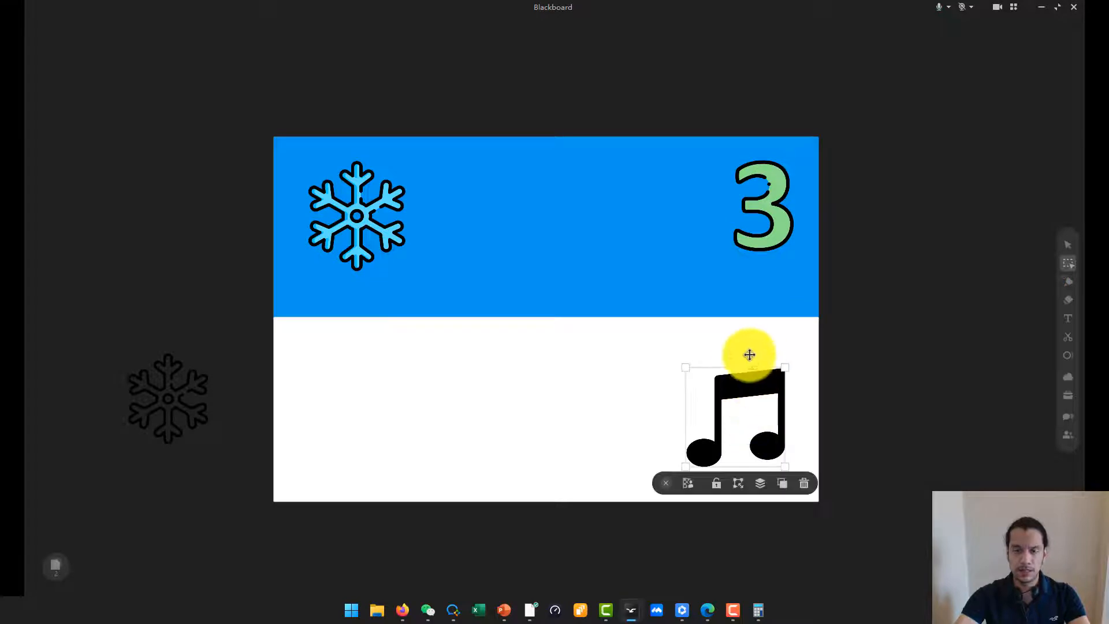
pyautogui.moveTo(750, 354); pyautogui.dragTo(762, 358)
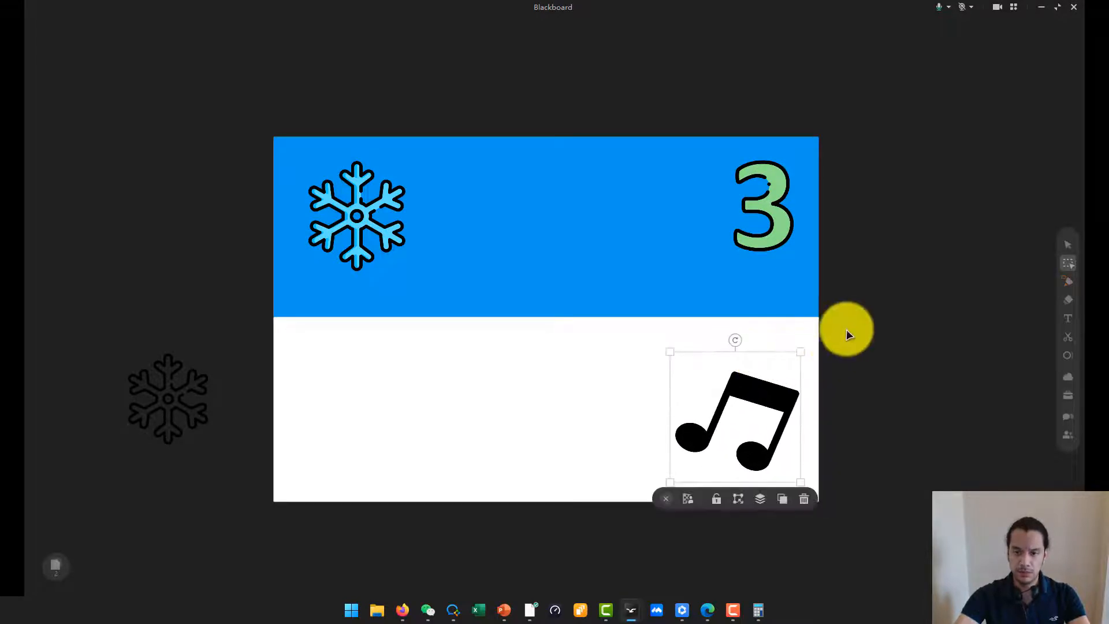
# - Deselect the music note, open the Our Class Flag presentation, and review the Words to Know slides 3, 7 and 8
pyautogui.click(847, 329)
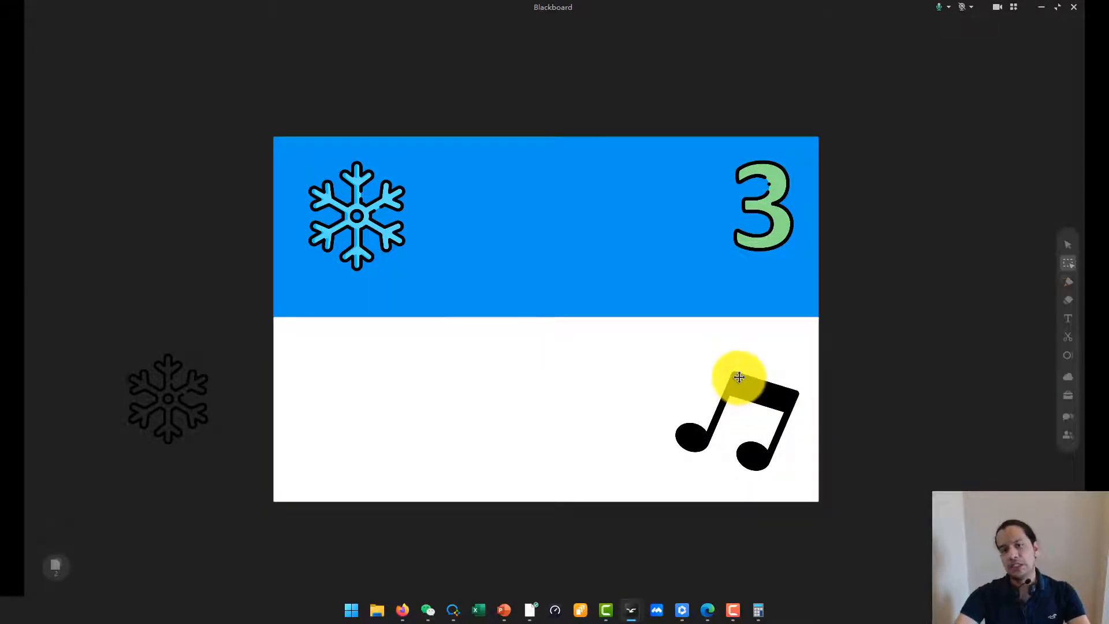
pyautogui.click(53, 564)
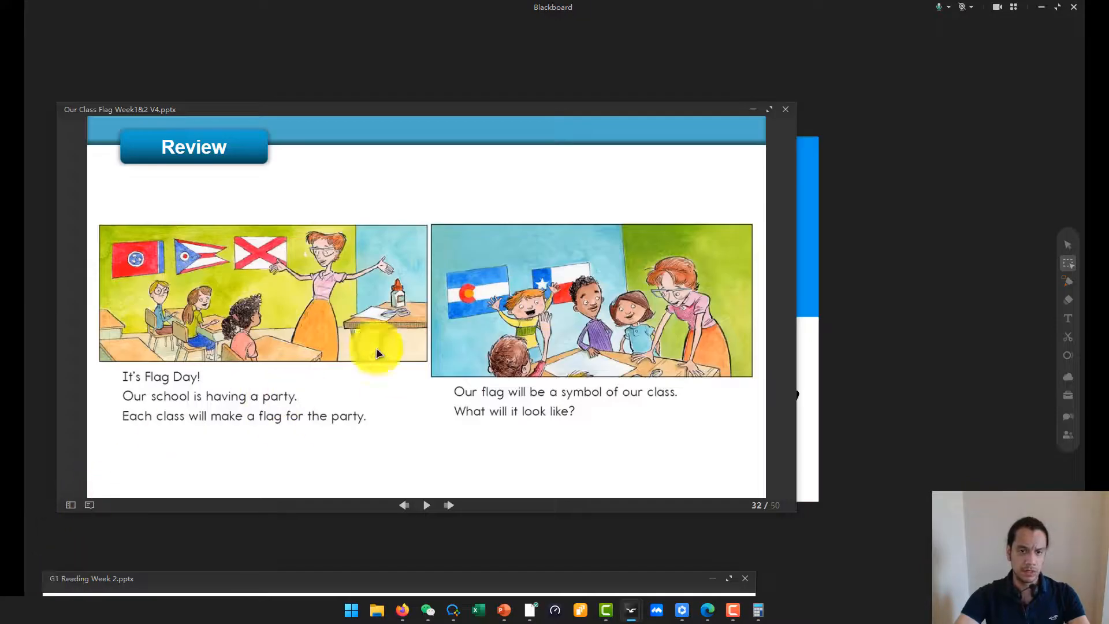
pyautogui.click(70, 505)
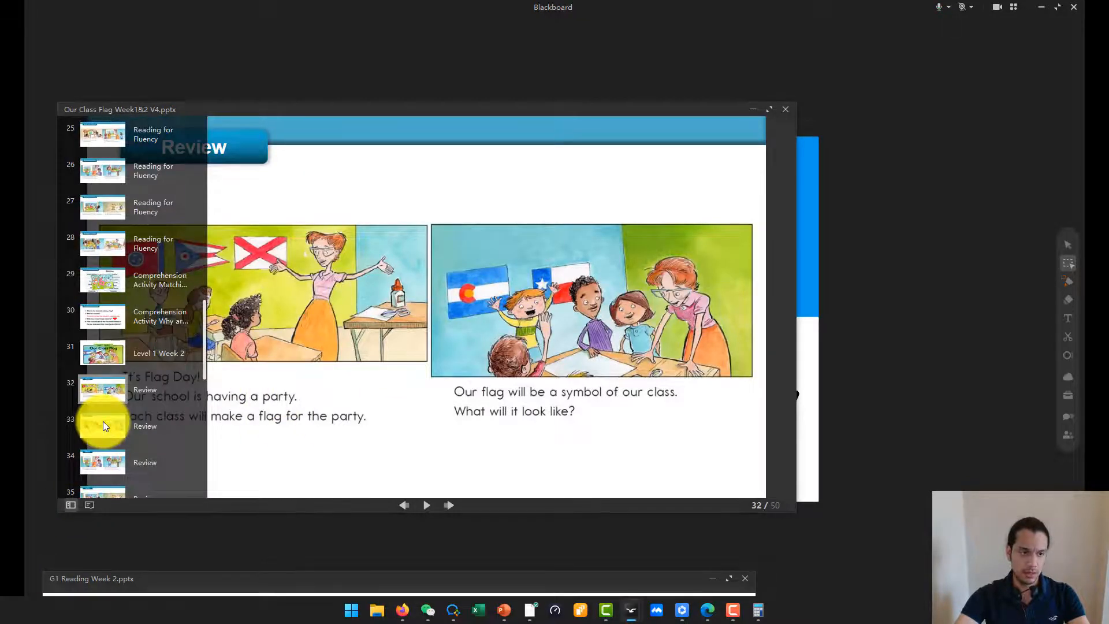
pyautogui.scroll(5, 104, 425)
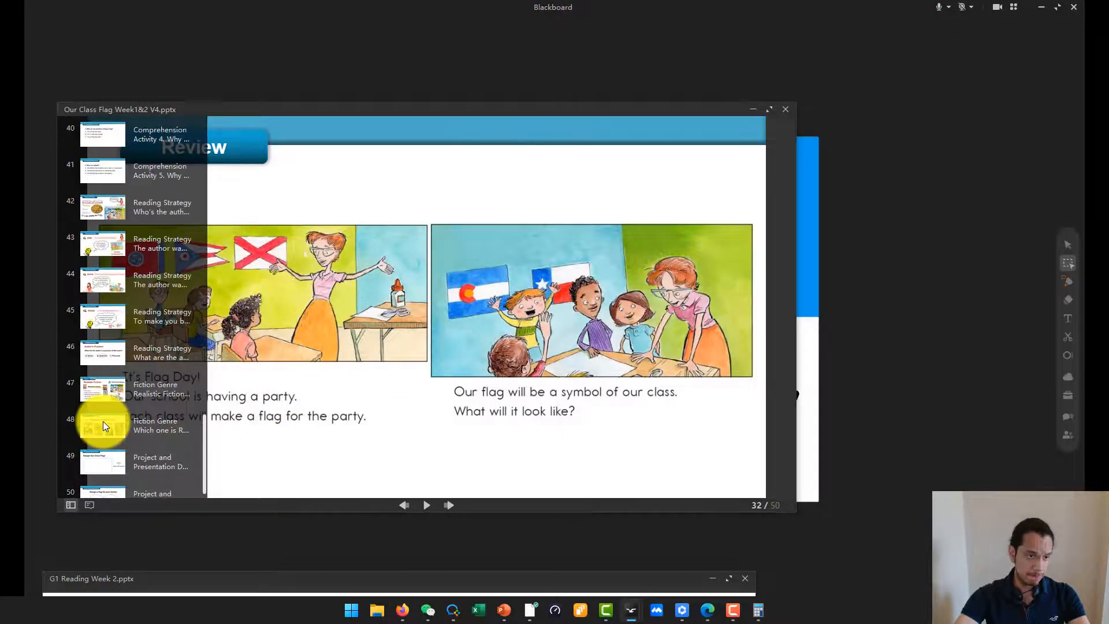
pyautogui.scroll(3, 104, 426)
pyautogui.scroll(3, 113, 246)
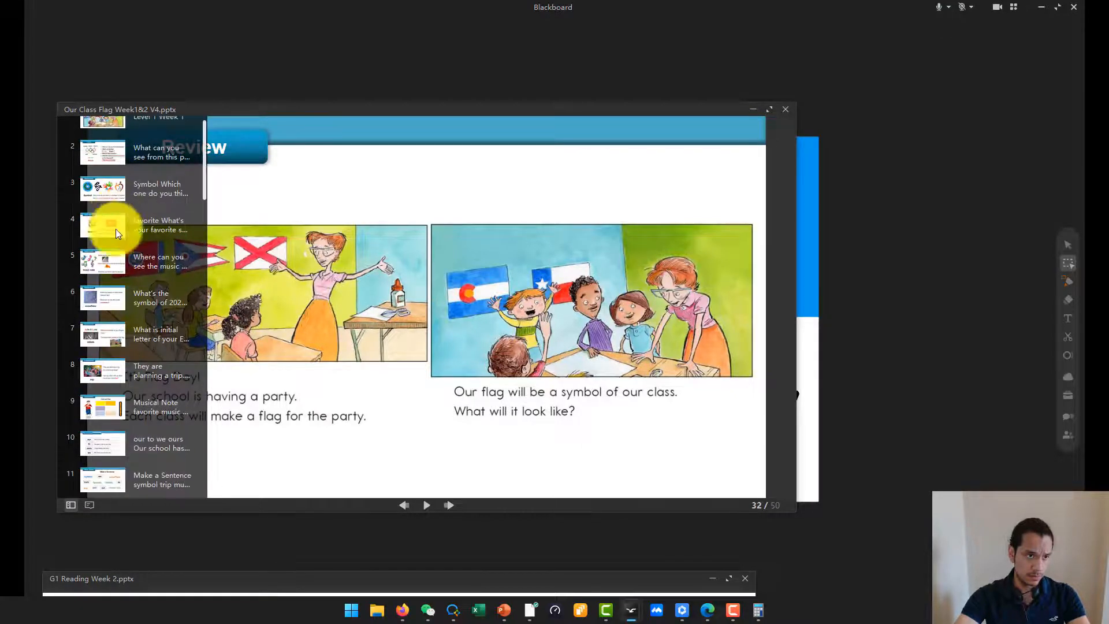
pyautogui.click(102, 188)
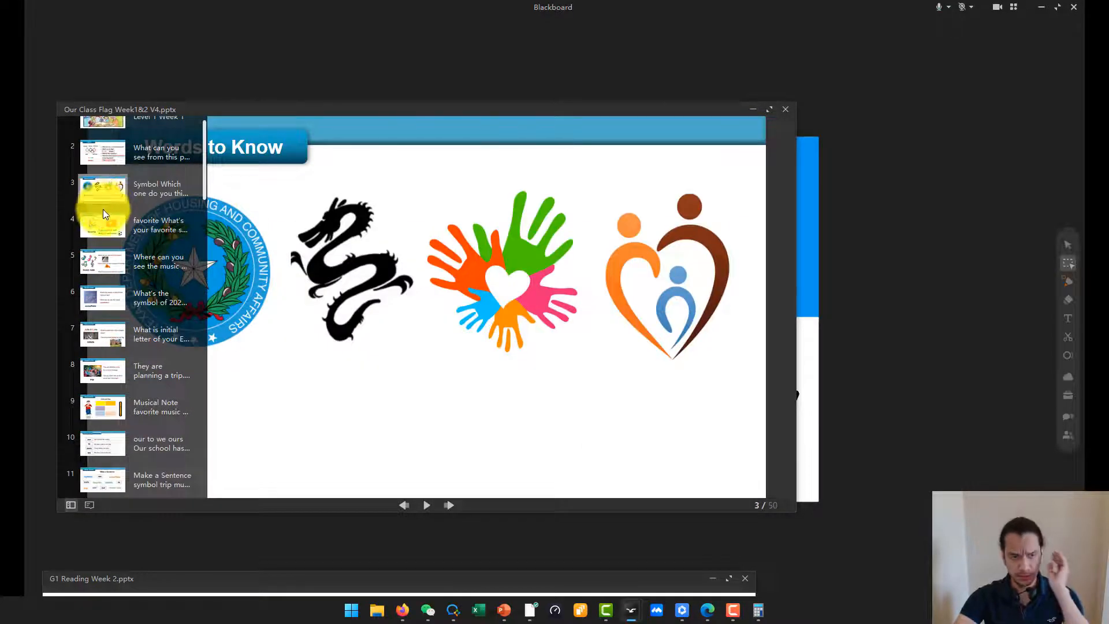
pyautogui.click(102, 337)
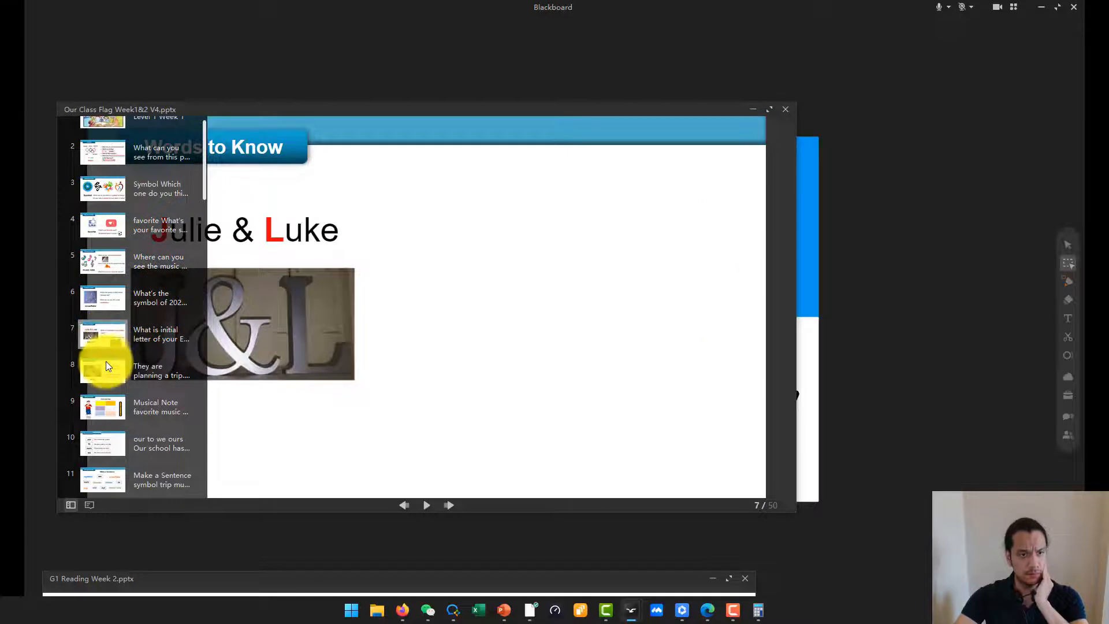
pyautogui.click(107, 377)
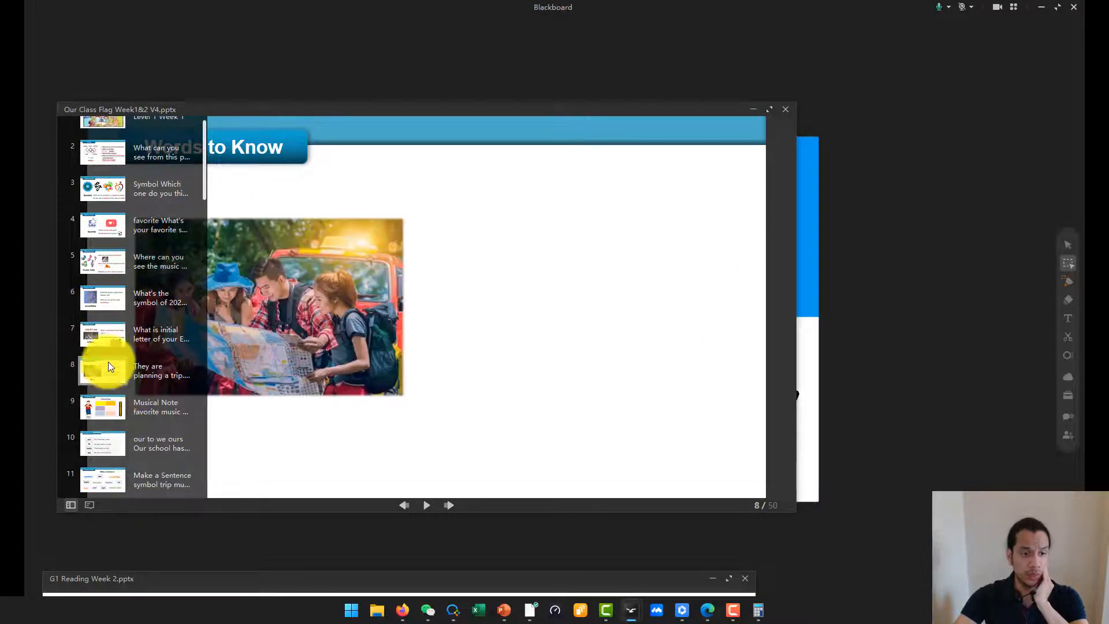
pyautogui.click(106, 339)
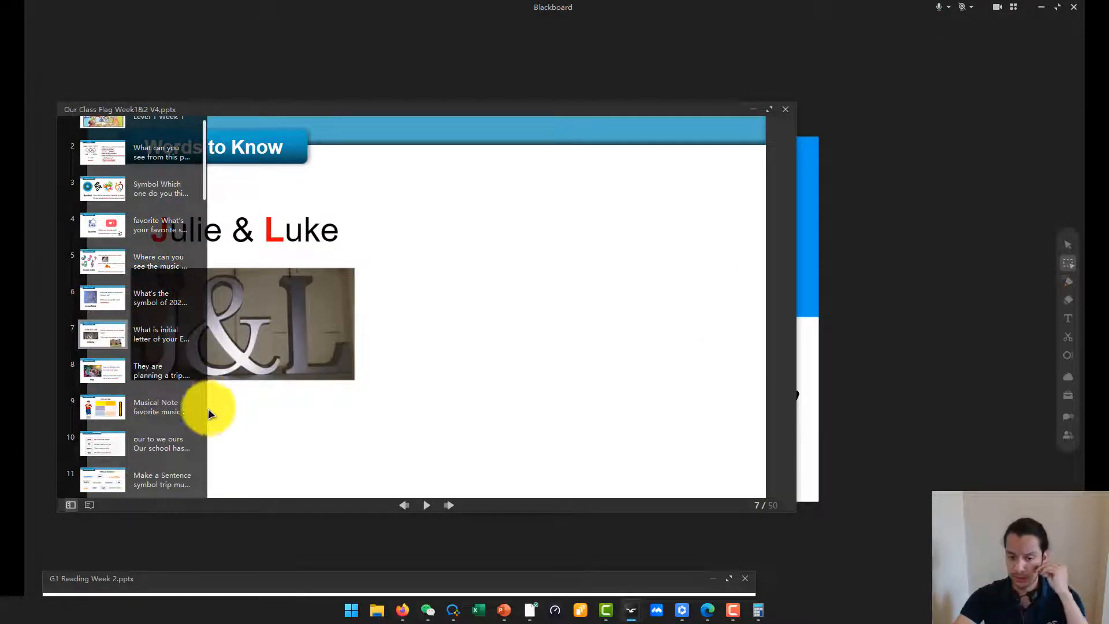
# - Return to Edge, close the number 3 icon page, and search Flaticon for "alphabet"
pyautogui.click(710, 613)
pyautogui.click(977, 63)
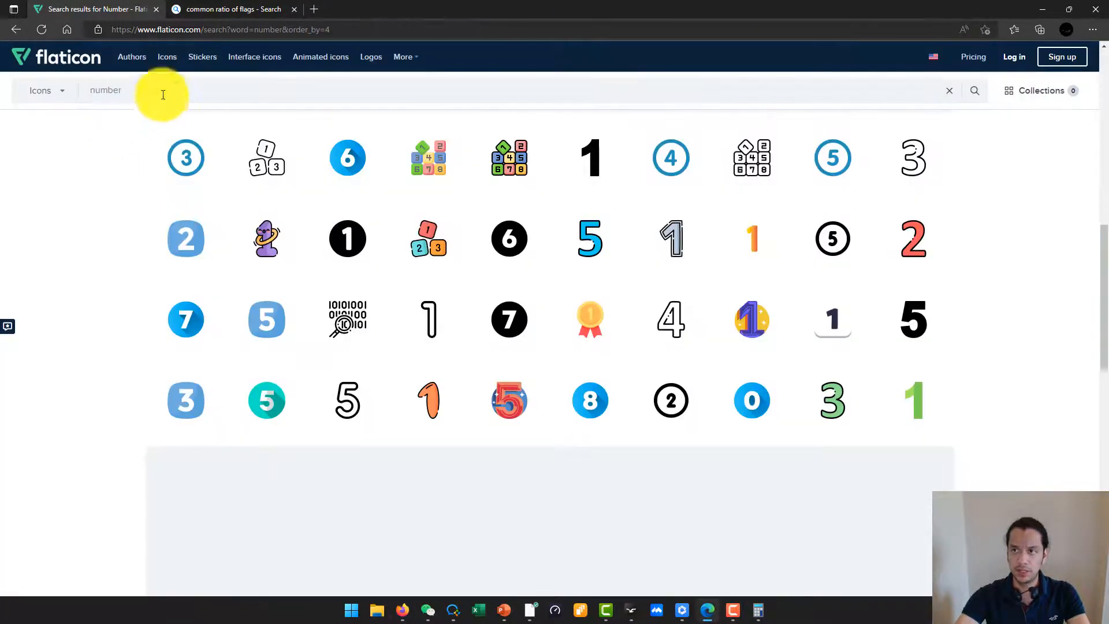
pyautogui.click(163, 94)
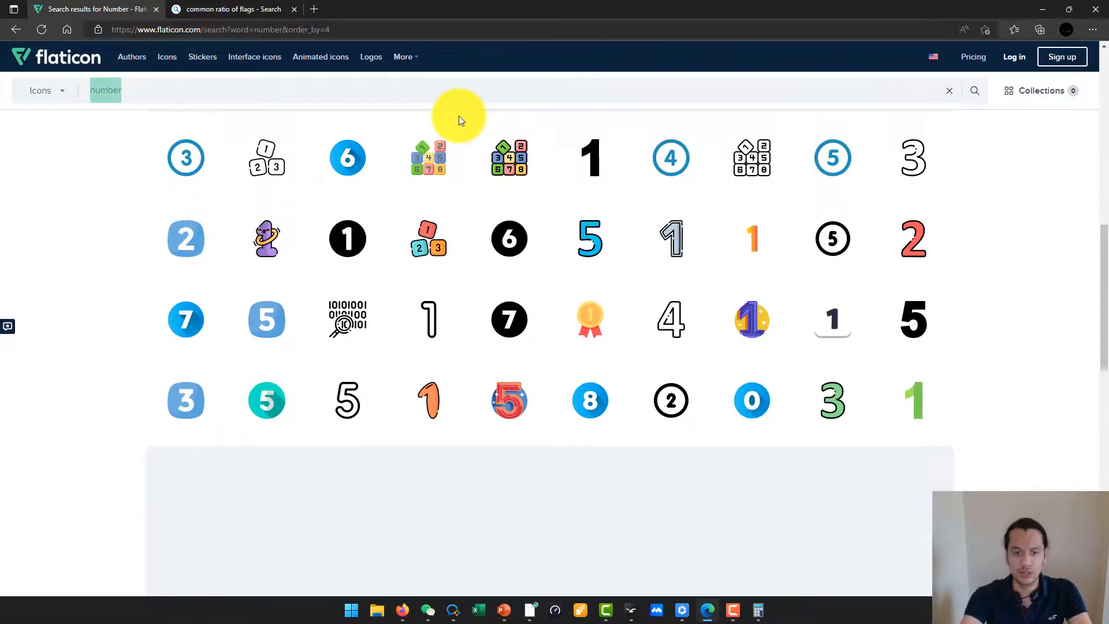
pyautogui.write('alphabet')
pyautogui.press('Return')
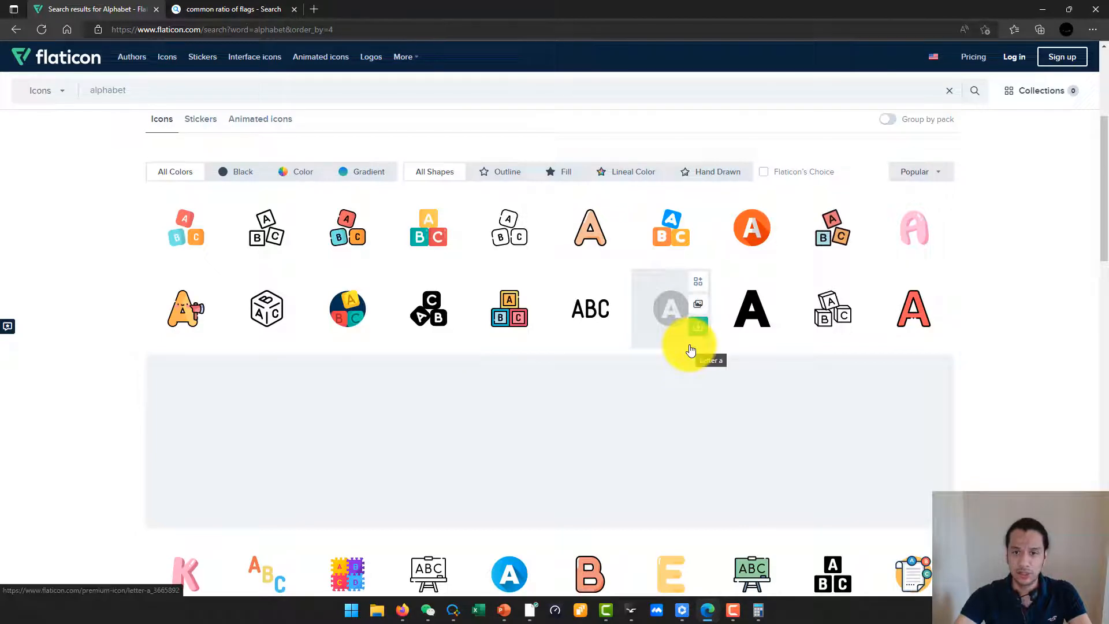
# - Open the Alphabet And Numbers pack from the red letter A icon and open its B, C and H icons in separate tabs
pyautogui.click(903, 328)
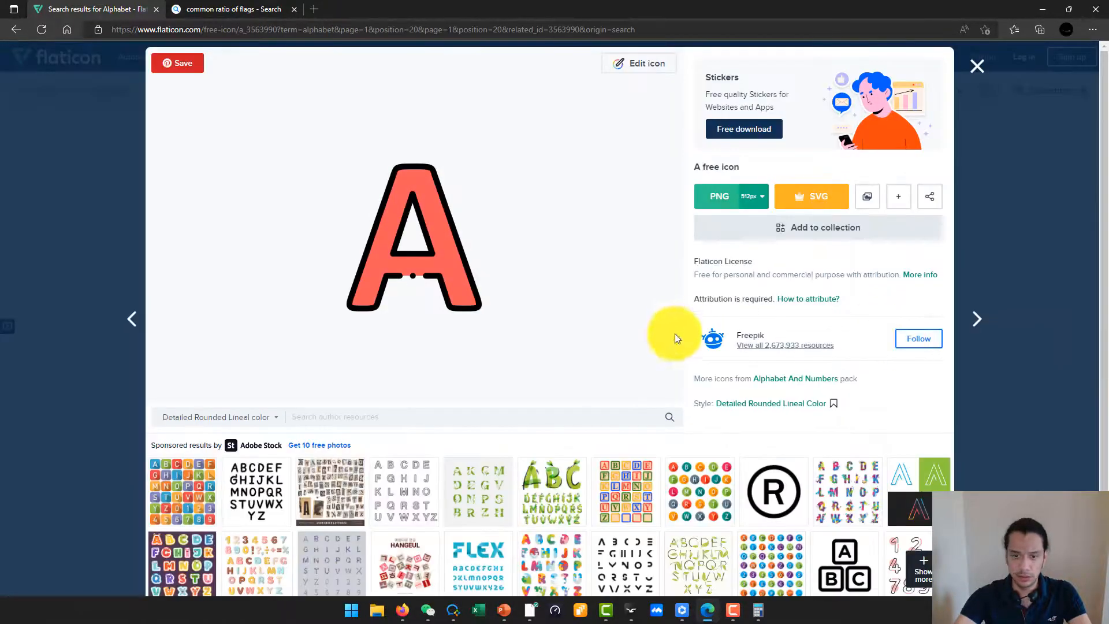
pyautogui.click(796, 380)
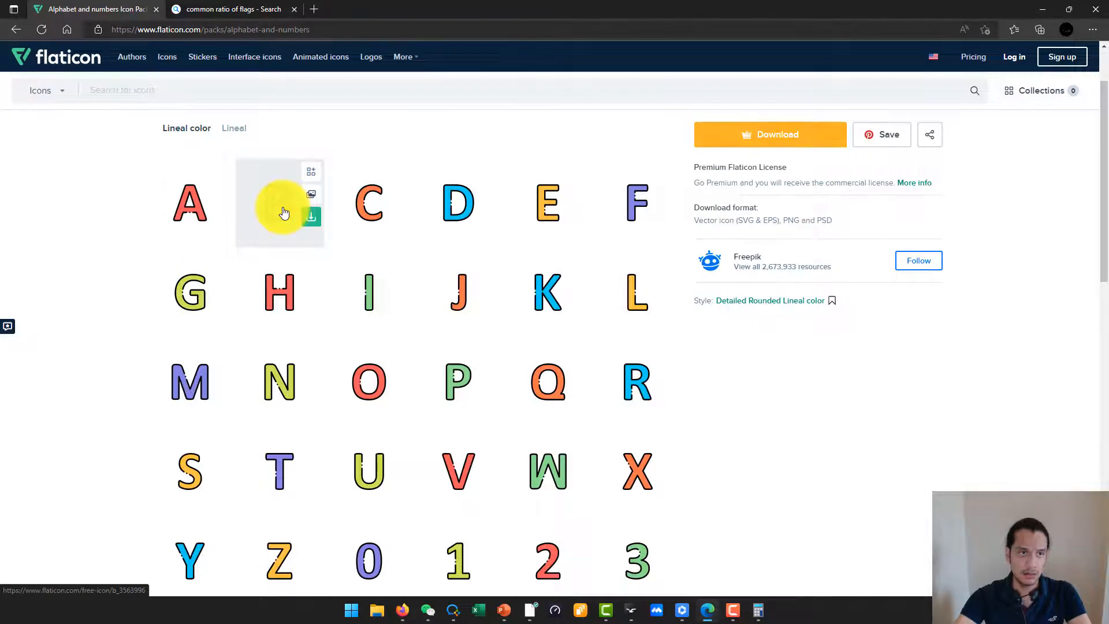
pyautogui.middleClick(283, 213)
pyautogui.middleClick(365, 205)
pyautogui.middleClick(289, 280)
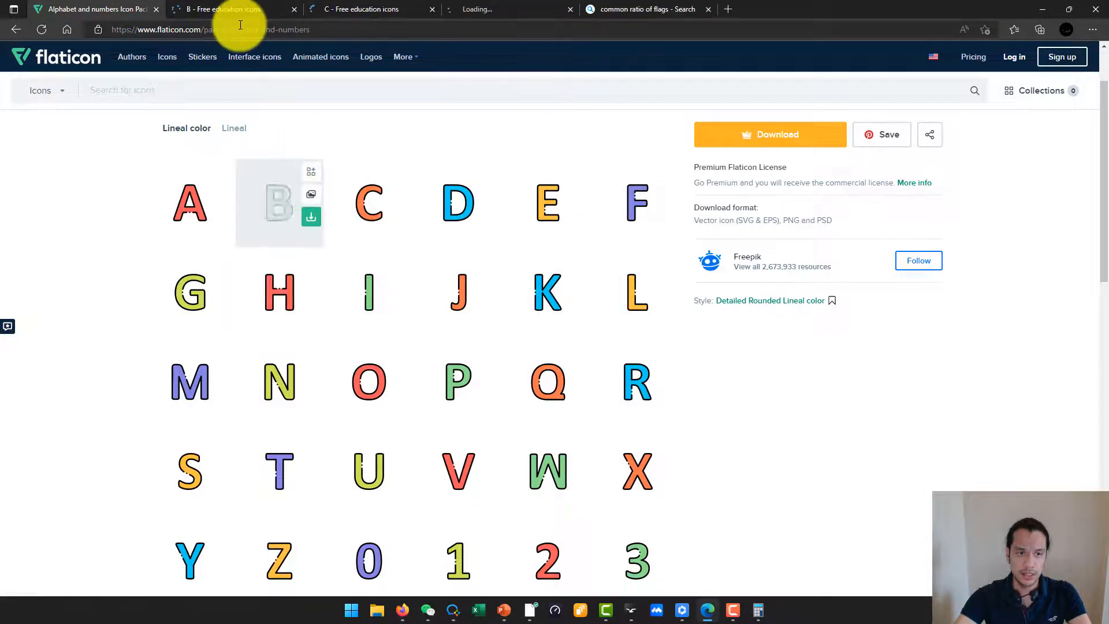
# - Copy the image of the orange letter C icon from its Flaticon page
pyautogui.click(388, 7)
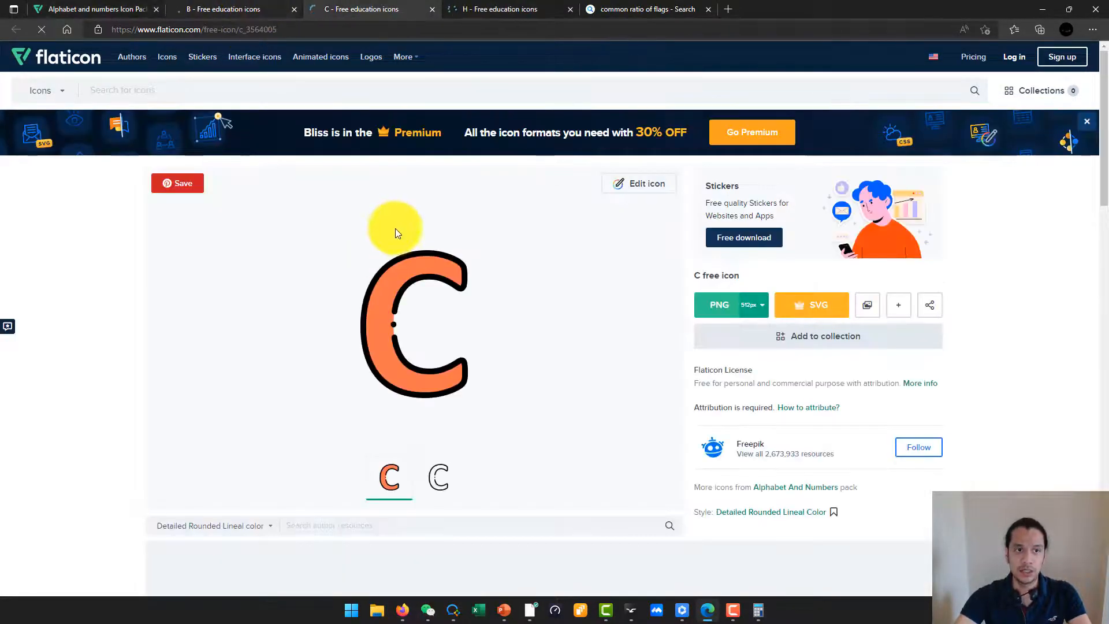
pyautogui.rightClick(434, 259)
pyautogui.click(492, 305)
# - Switch to ClassIn, minimize the presentation, paste the orange C, and place it small in the upper-left part of the flag's white stripe
pyautogui.hotkey('alt', 'Tab')
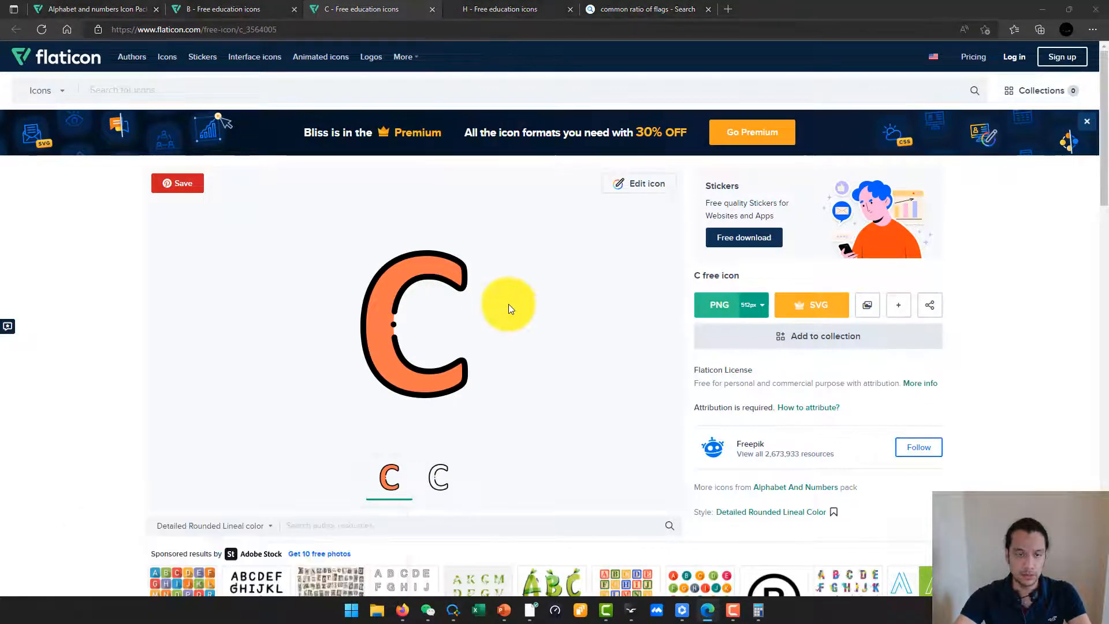
pyautogui.hotkey('alt', 'Tab')
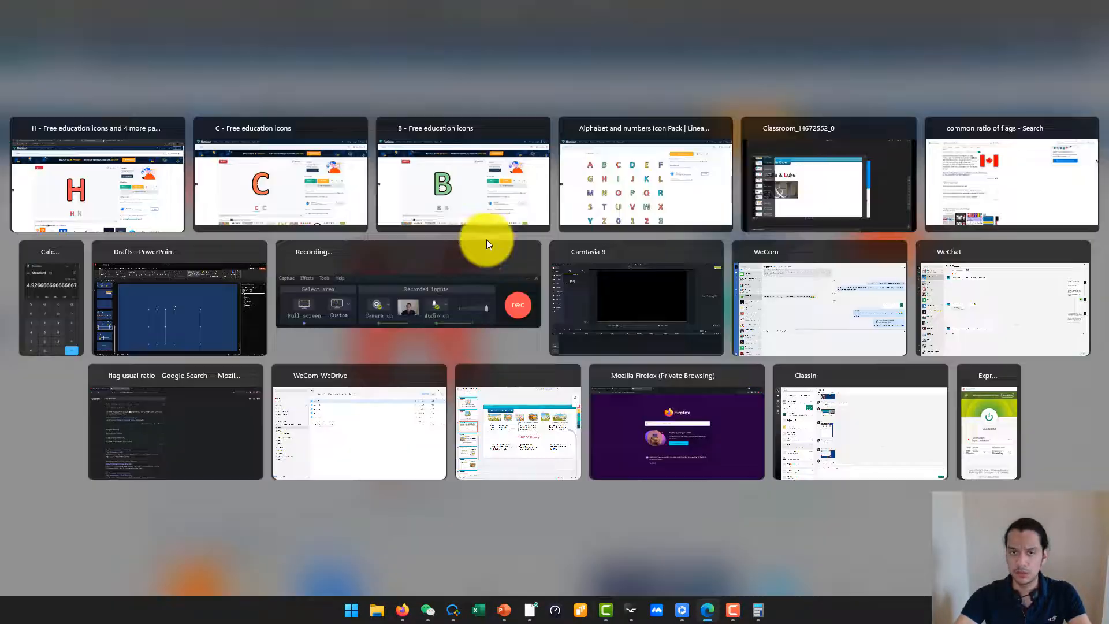
pyautogui.click(800, 176)
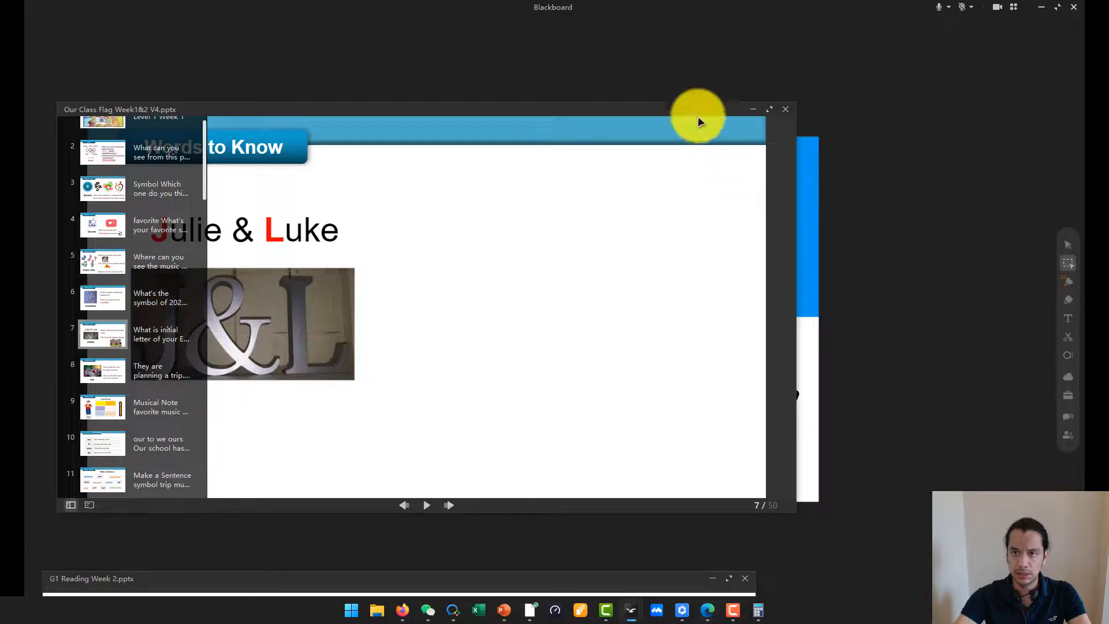
pyautogui.click(756, 114)
pyautogui.hotkey('ctrl', 'v')
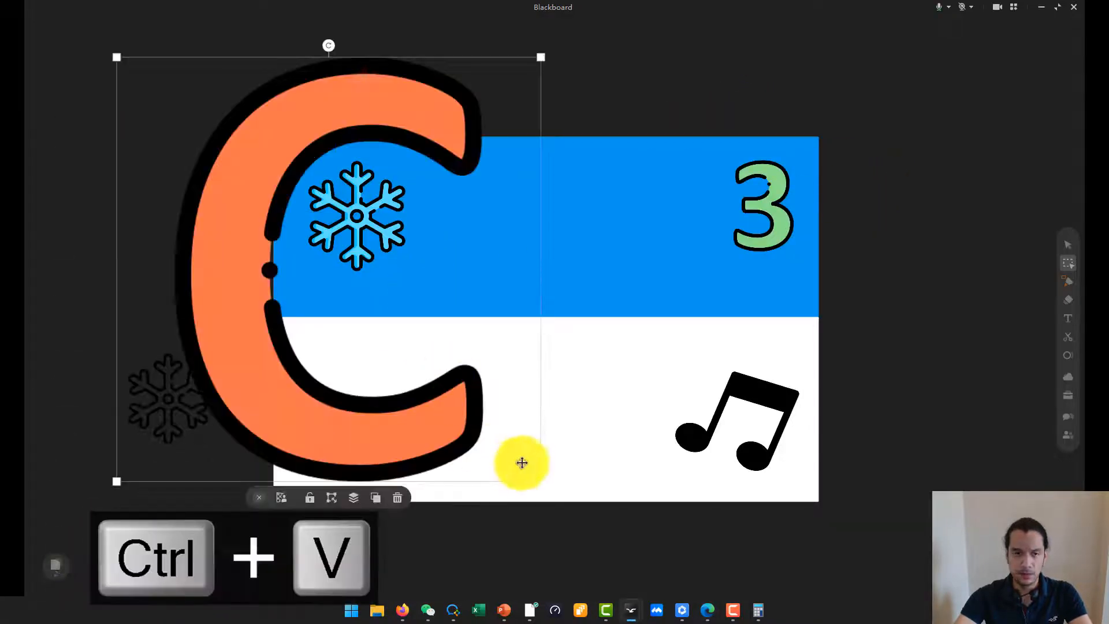
pyautogui.moveTo(479, 375); pyautogui.dragTo(363, 339)
# - Return to Edge and copy the image of the red letter H icon
pyautogui.hotkey('alt', 'Tab')
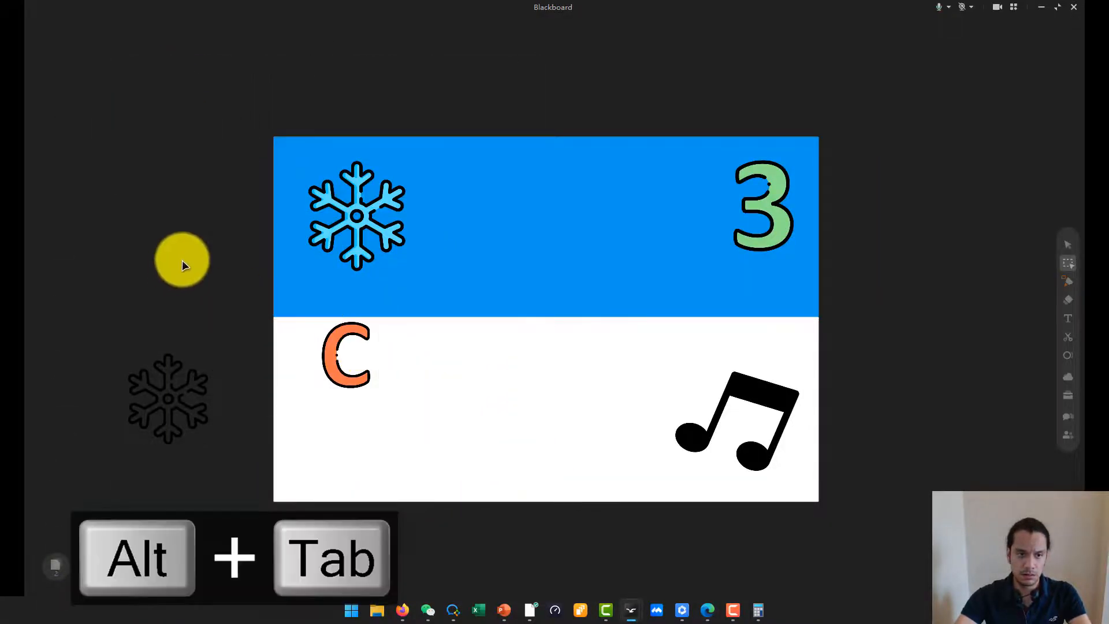
pyautogui.rightClick(361, 334)
pyautogui.click(407, 381)
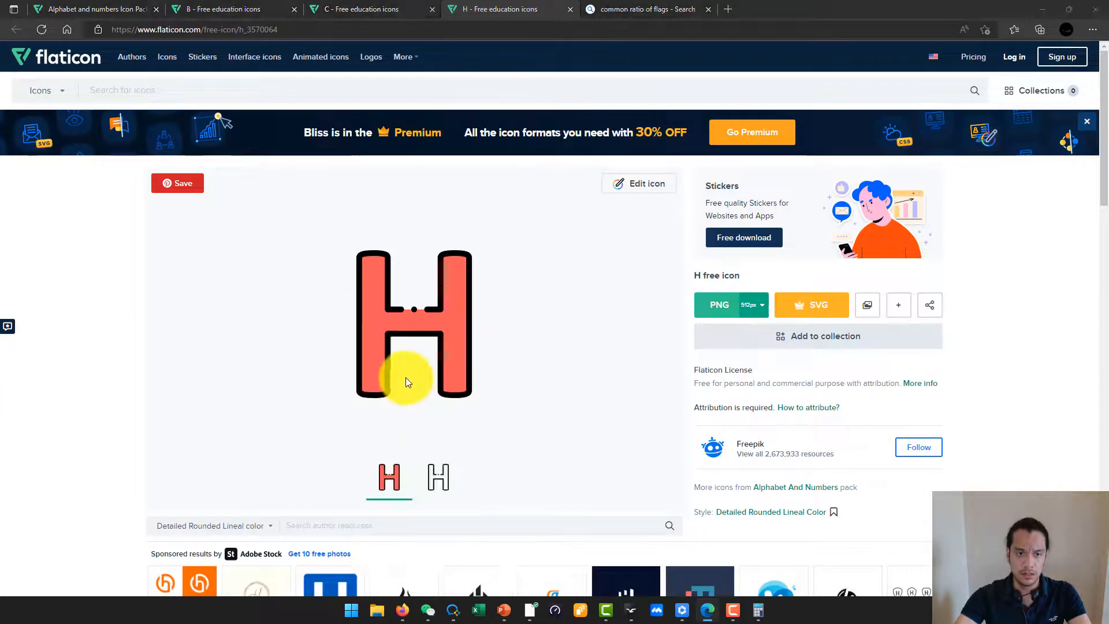
# - Paste the red H on the ClassIn blackboard, shrink it, and place it on the flag's blue stripe beside the snowflake
pyautogui.hotkey('alt', 'Tab')
pyautogui.hotkey('ctrl', 'v')
pyautogui.moveTo(564, 495); pyautogui.dragTo(215, 145)
pyautogui.moveTo(179, 110); pyautogui.dragTo(438, 173)
# - Switch to Edge, open the green letter B icon's page, and copy its image
pyautogui.hotkey('alt', 'Tab')
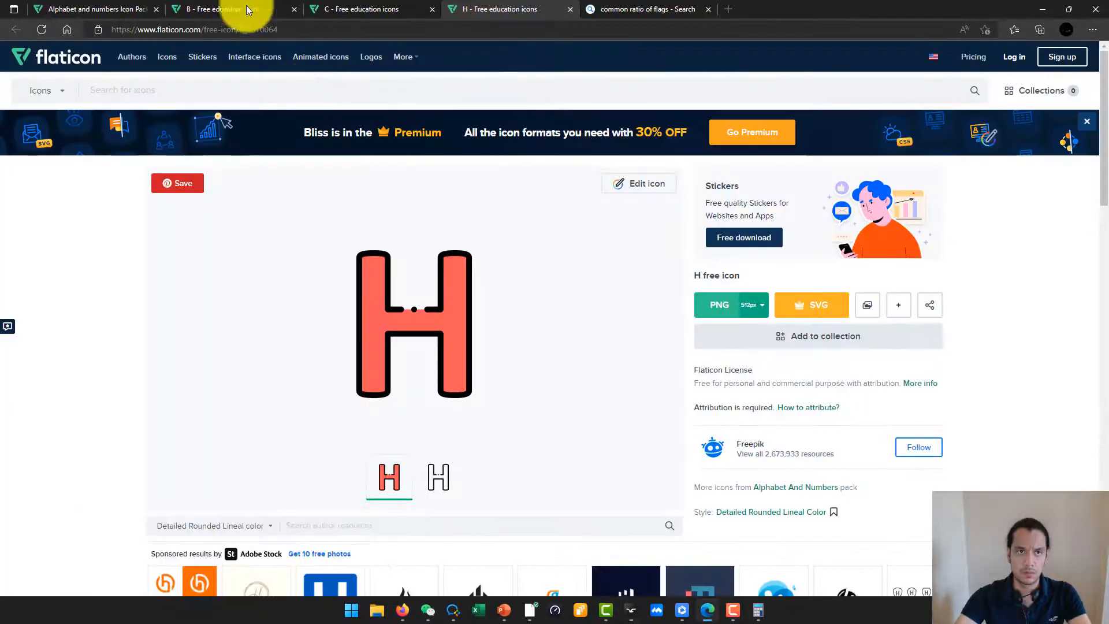
pyautogui.click(245, 8)
pyautogui.rightClick(382, 282)
pyautogui.click(446, 336)
# - Paste the green B on the ClassIn blackboard, shrink it to about the H's size, and move it onto the flag's white stripe
pyautogui.hotkey('alt', 'Tab')
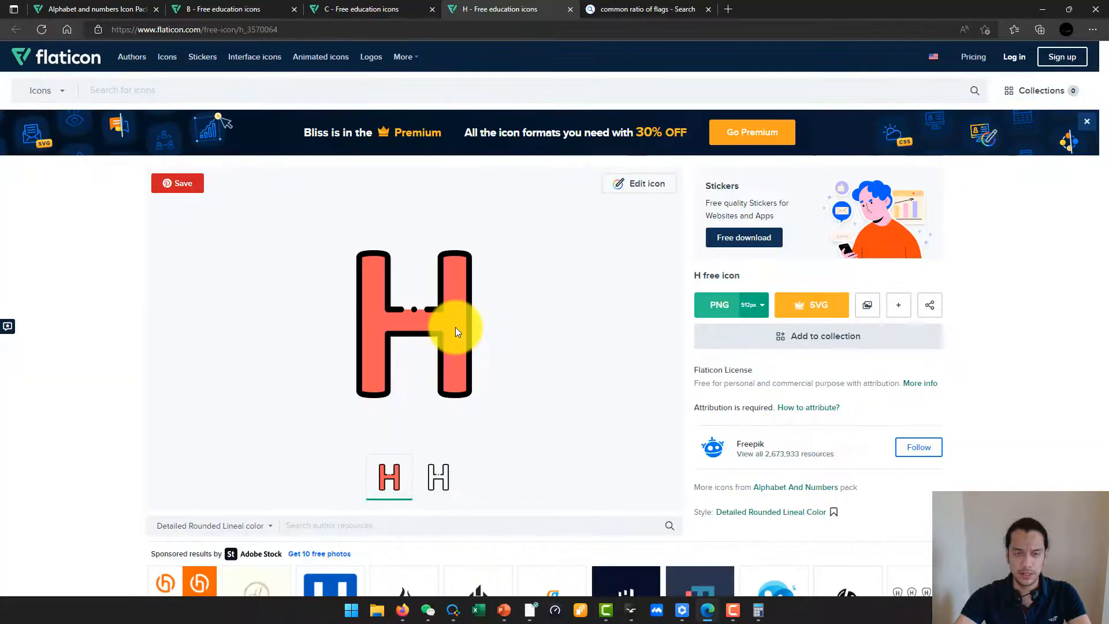
pyautogui.hotkey('alt', 'Tab')
pyautogui.click(508, 204)
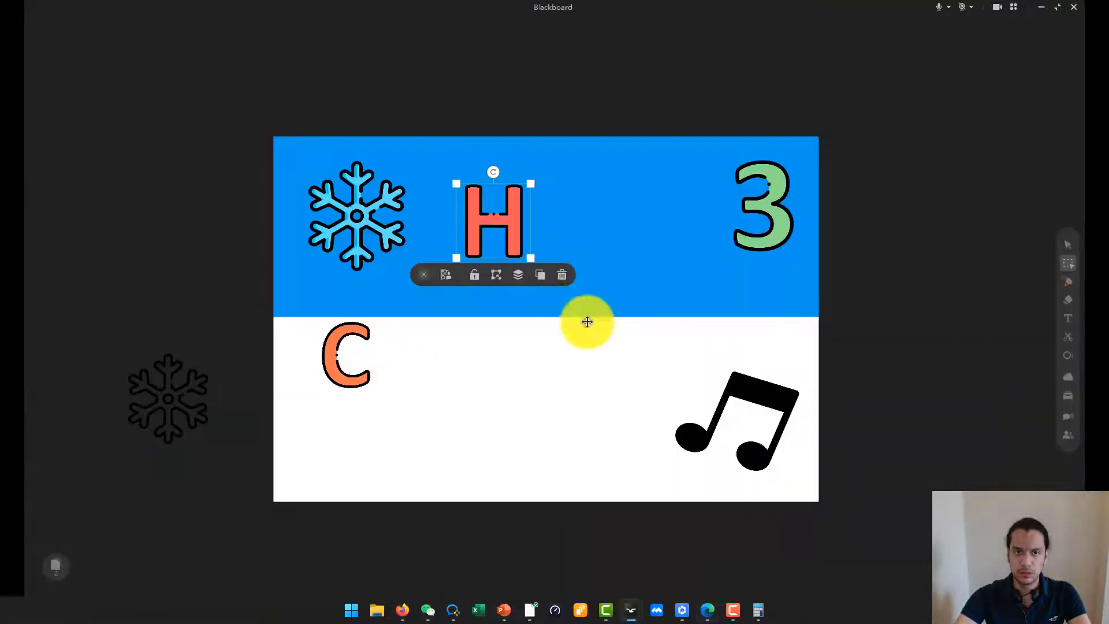
pyautogui.hotkey('ctrl', 'v')
pyautogui.moveTo(587, 508); pyautogui.dragTo(510, 364)
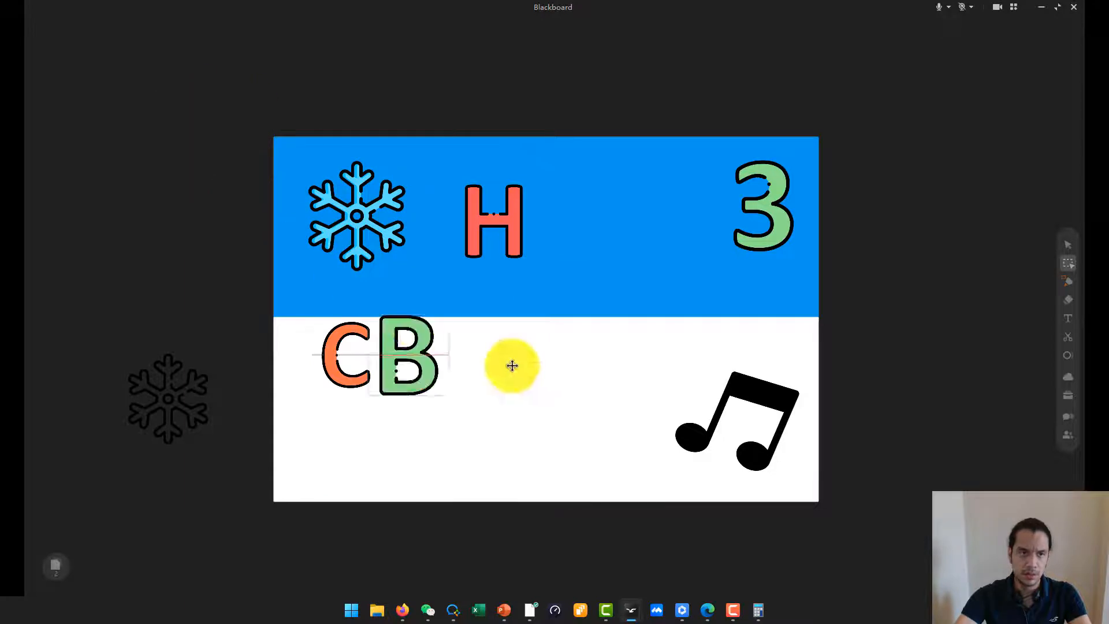
# - Tilt the orange C counterclockwise and the green B clockwise, and space them apart on the white stripe
pyautogui.moveTo(369, 355); pyautogui.dragTo(338, 344)
pyautogui.click(494, 378)
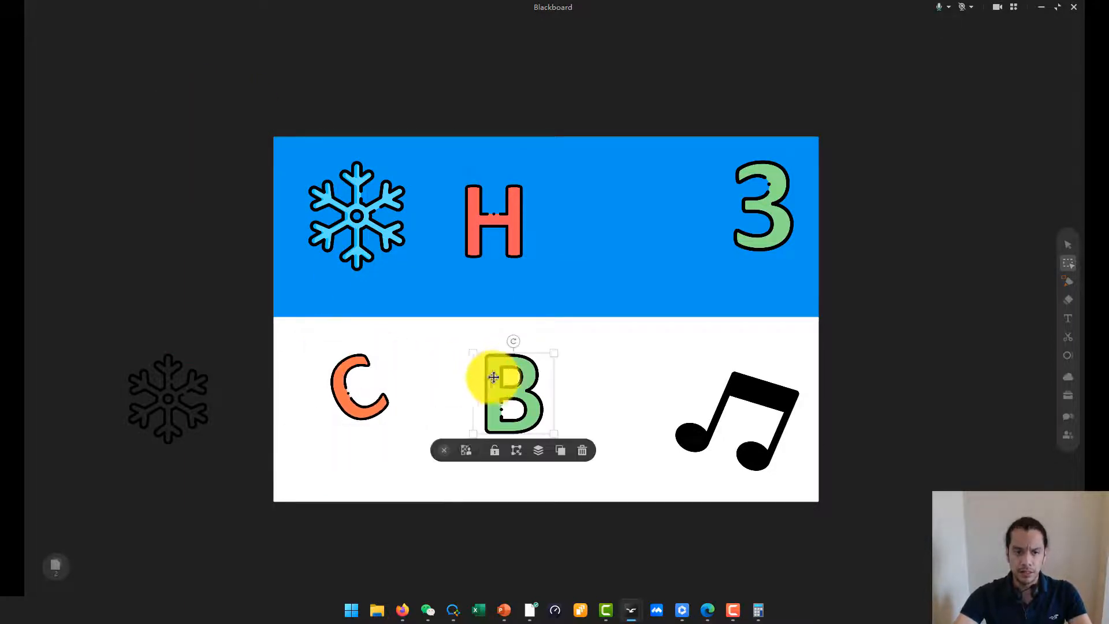
pyautogui.moveTo(512, 342); pyautogui.dragTo(528, 345)
pyautogui.moveTo(513, 392); pyautogui.dragTo(484, 403)
# - Tilt the red H slightly counterclockwise, move it a little higher on the blue stripe, and deselect it
pyautogui.click(500, 230)
pyautogui.moveTo(494, 173); pyautogui.dragTo(483, 173)
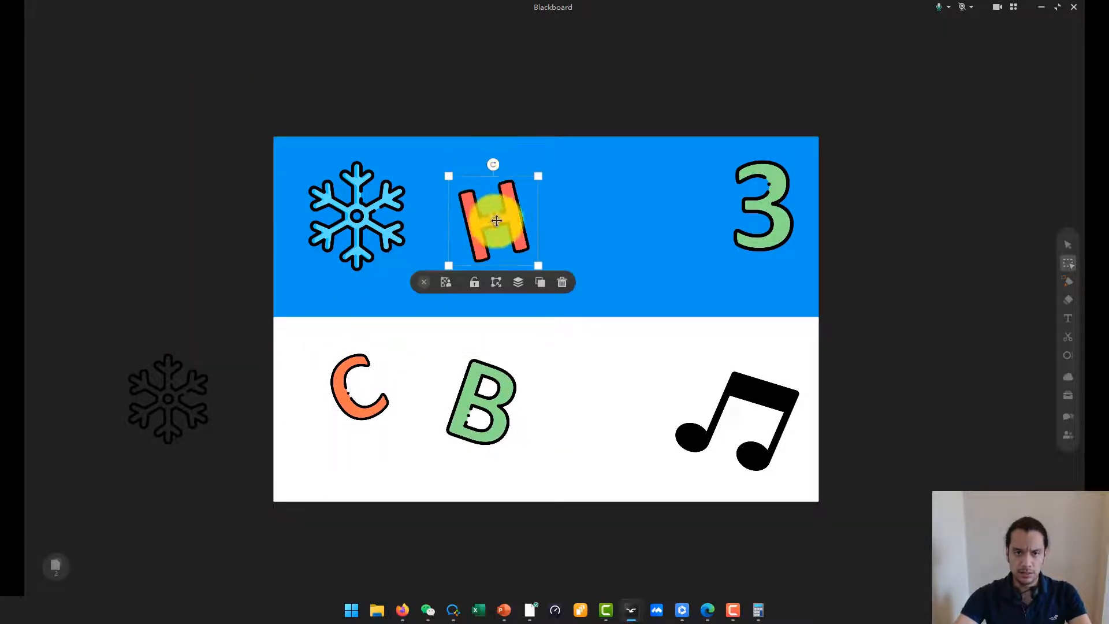
pyautogui.moveTo(495, 221); pyautogui.dragTo(498, 205)
pyautogui.click(581, 123)
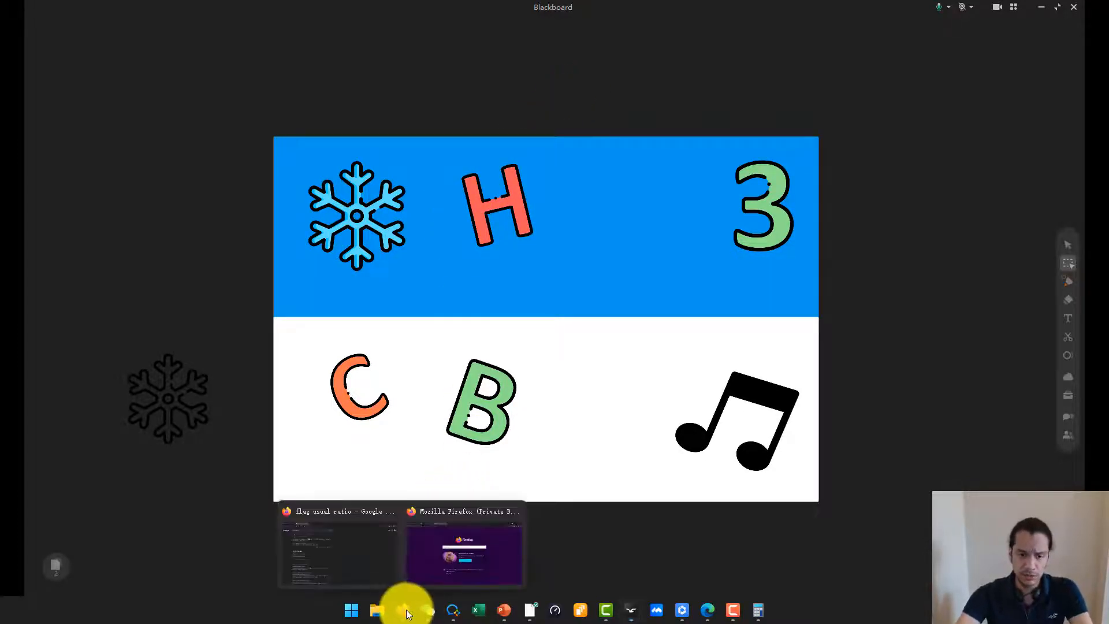
# - Return to Edge and search Flaticon for "polar bear"
pyautogui.click(708, 613)
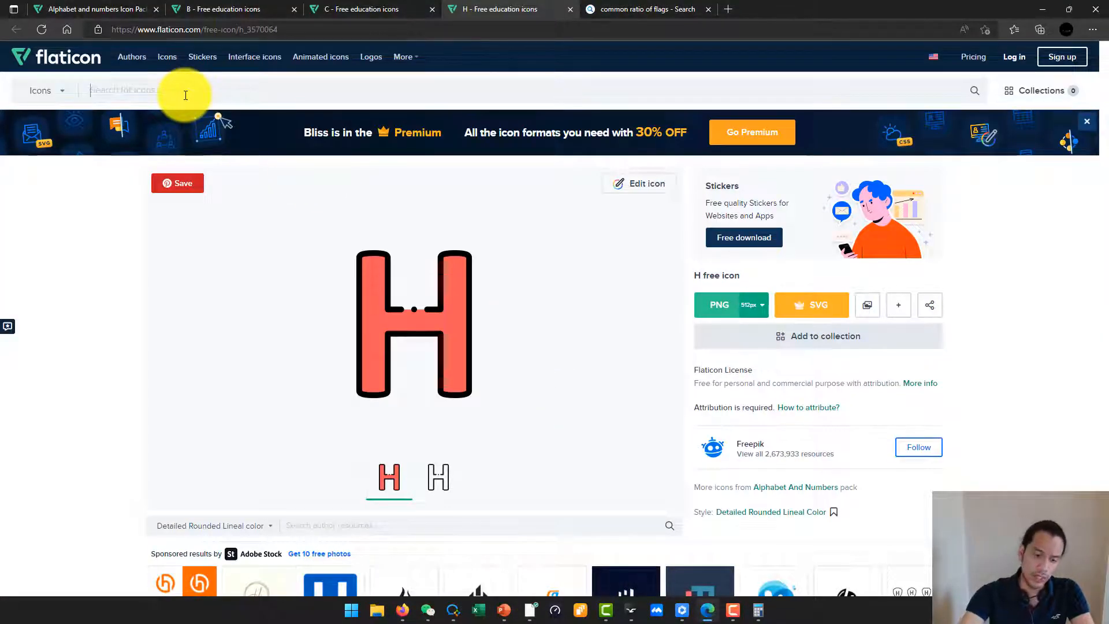
pyautogui.write('polar')
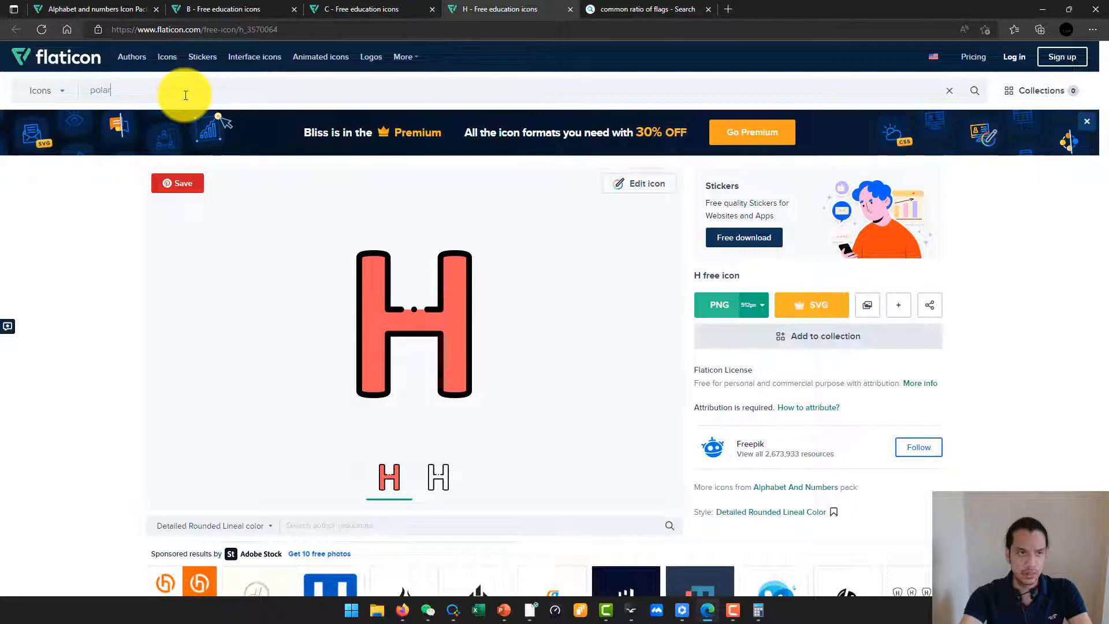
pyautogui.write(' bear')
pyautogui.press('Return')
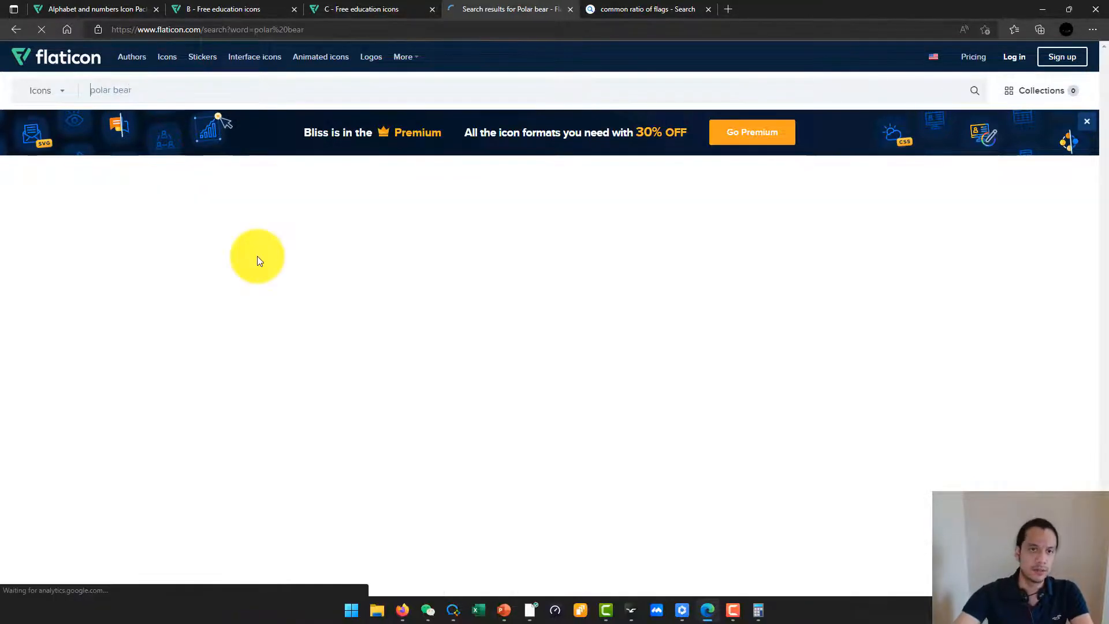
# - Open the hand-drawn icon of a polar bear on ice under a sun and copy its image for the ClassIn flag
pyautogui.scroll(-4, 396, 324)
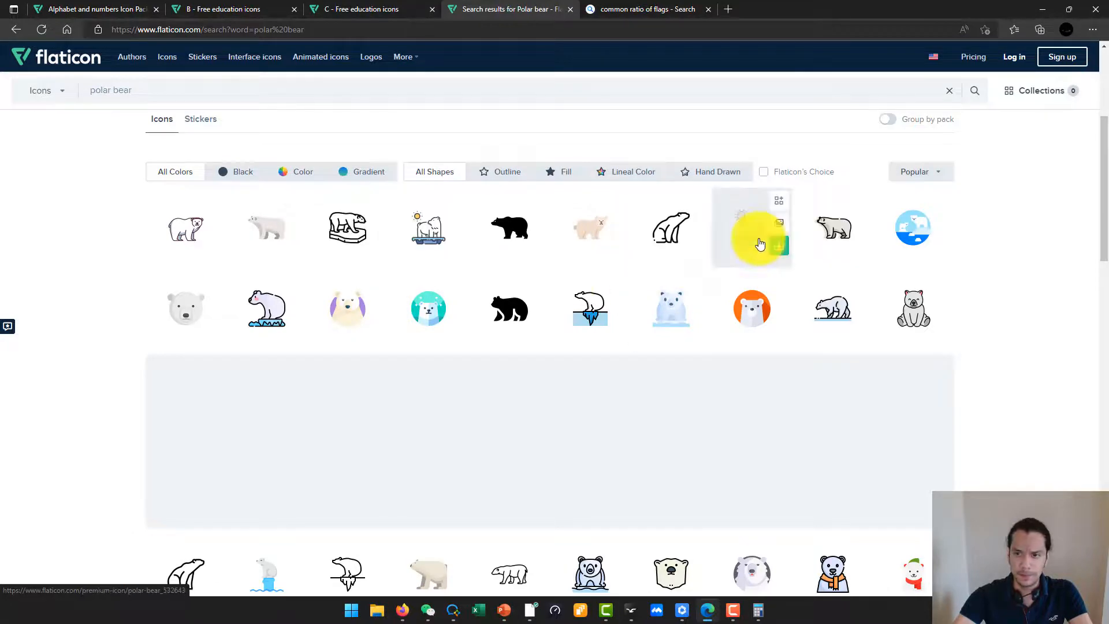
pyautogui.click(748, 237)
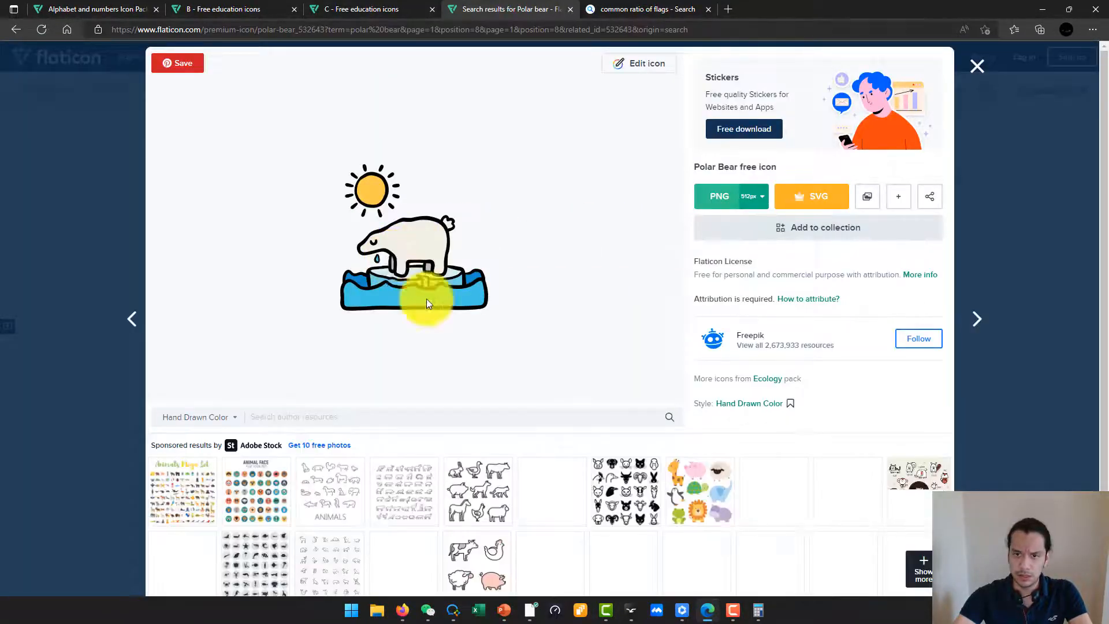
pyautogui.rightClick(386, 257)
pyautogui.click(449, 304)
pyautogui.hotkey('alt', 'Tab')
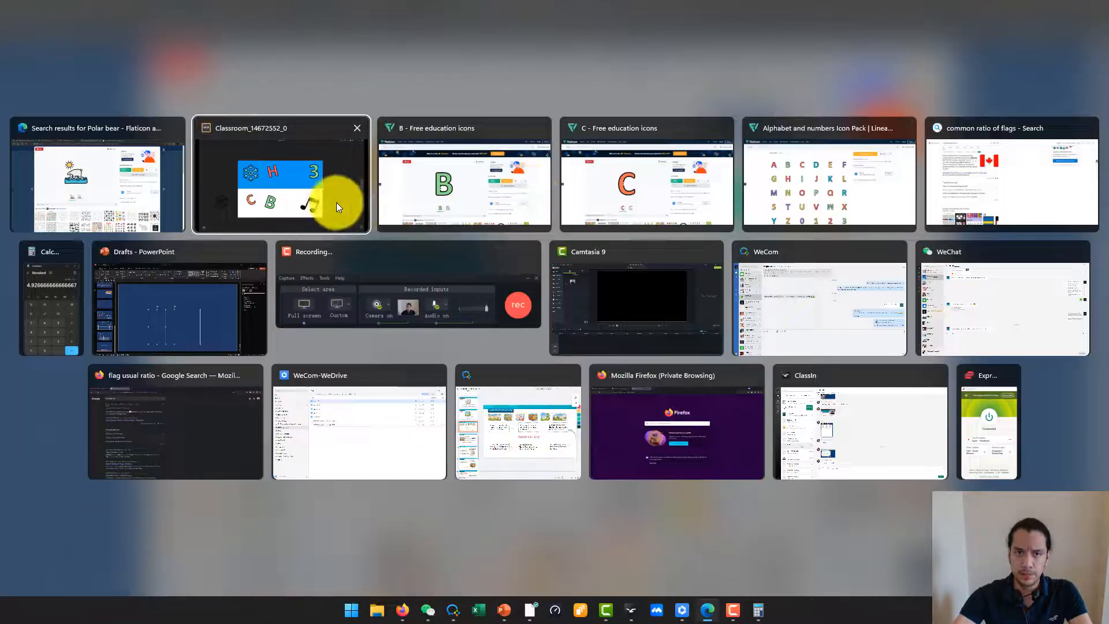
# - Switch to the ClassIn blackboard, paste the polar bear icon, shrink it and place it across the blue and white stripes beside the B
pyautogui.click(336, 203)
pyautogui.hotkey('ctrl', 'z')
pyautogui.hotkey('ctrl', 'v')
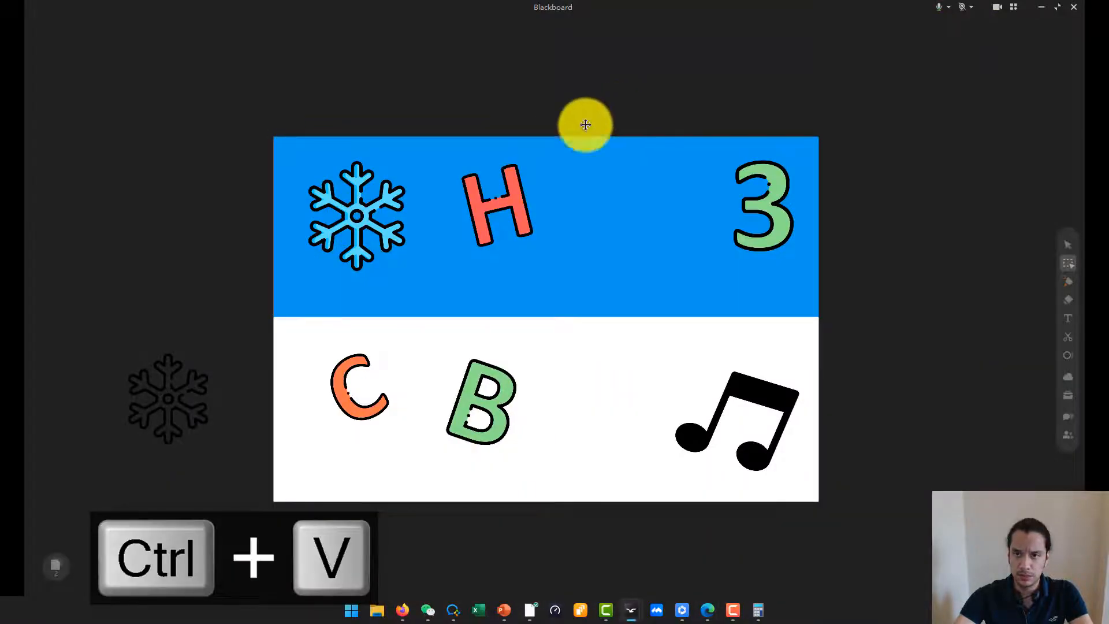
pyautogui.moveTo(595, 509); pyautogui.dragTo(269, 185)
pyautogui.moveTo(196, 163); pyautogui.dragTo(571, 450)
pyautogui.click(933, 353)
pyautogui.click(633, 453)
pyautogui.moveTo(643, 466); pyautogui.dragTo(654, 478)
pyautogui.moveTo(607, 422); pyautogui.dragTo(615, 327)
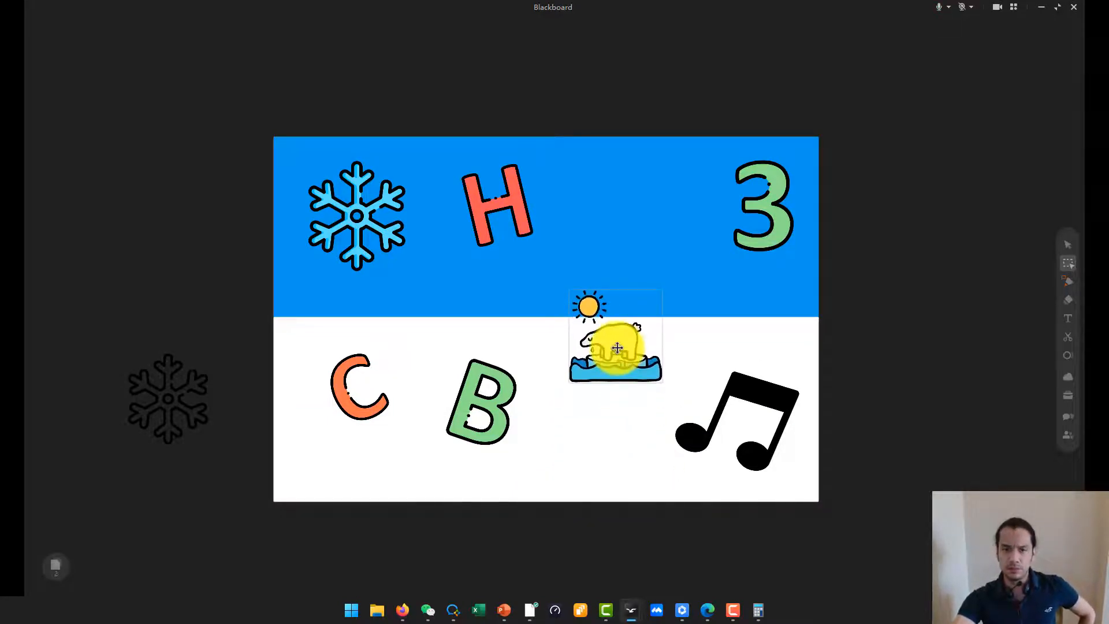
pyautogui.click(882, 326)
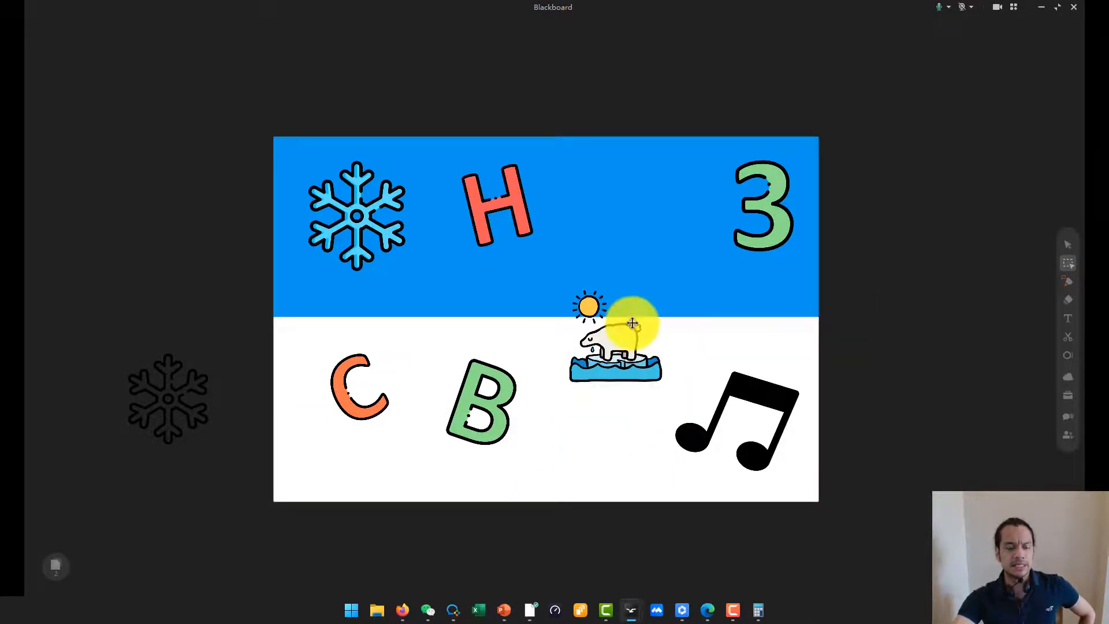
# - Move the snowflake, H, C and B off one side of the flag and the polar bear, 3 and music note off the other
pyautogui.moveTo(364, 220); pyautogui.dragTo(175, 227)
pyautogui.moveTo(495, 205); pyautogui.dragTo(206, 138)
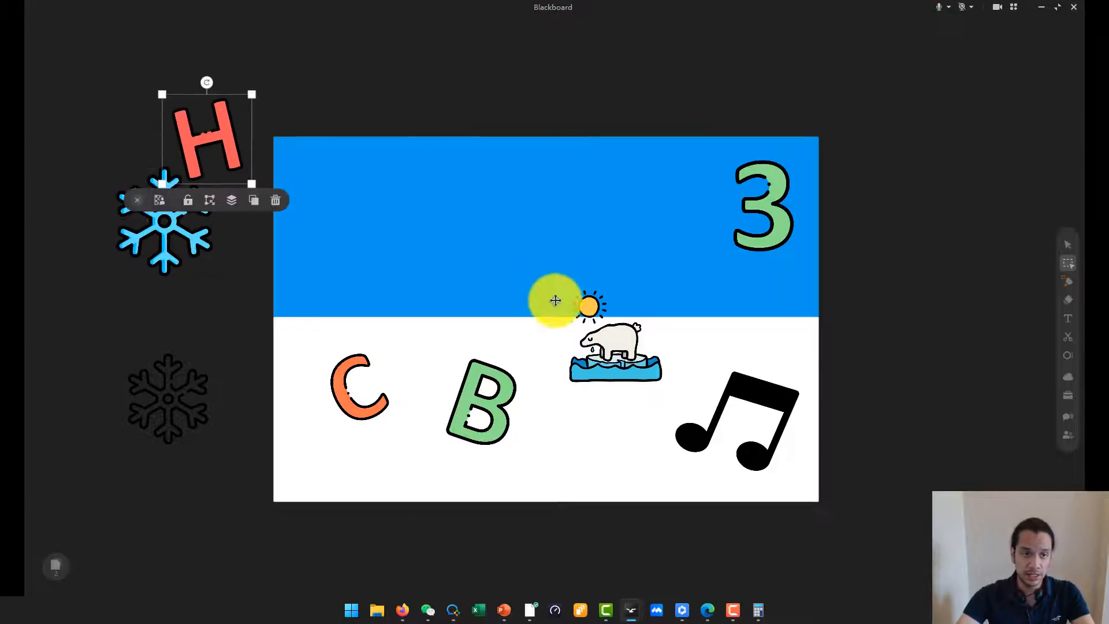
pyautogui.moveTo(612, 341); pyautogui.dragTo(883, 332)
pyautogui.moveTo(762, 206); pyautogui.dragTo(902, 151)
pyautogui.moveTo(735, 350); pyautogui.dragTo(903, 404)
pyautogui.hotkey('ctrl', 'z')
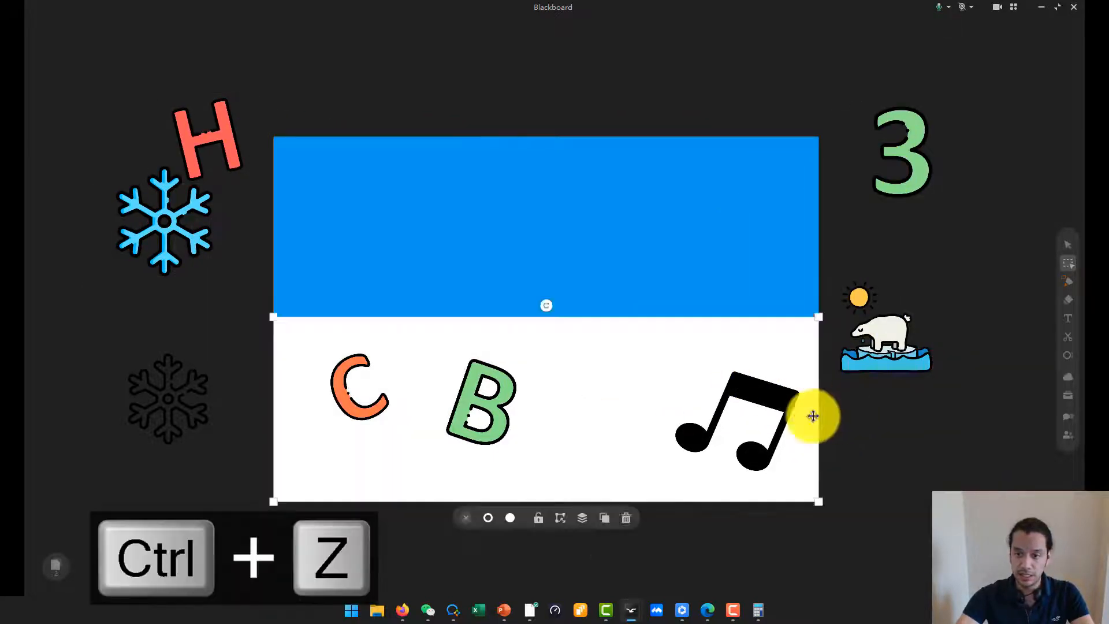
pyautogui.moveTo(754, 399); pyautogui.dragTo(928, 432)
pyautogui.moveTo(485, 404); pyautogui.dragTo(205, 515)
pyautogui.moveTo(360, 386); pyautogui.dragTo(202, 338)
# - Change the flag's blue stripe to yellow and its white stripe to orange
pyautogui.click(458, 253)
pyautogui.click(512, 338)
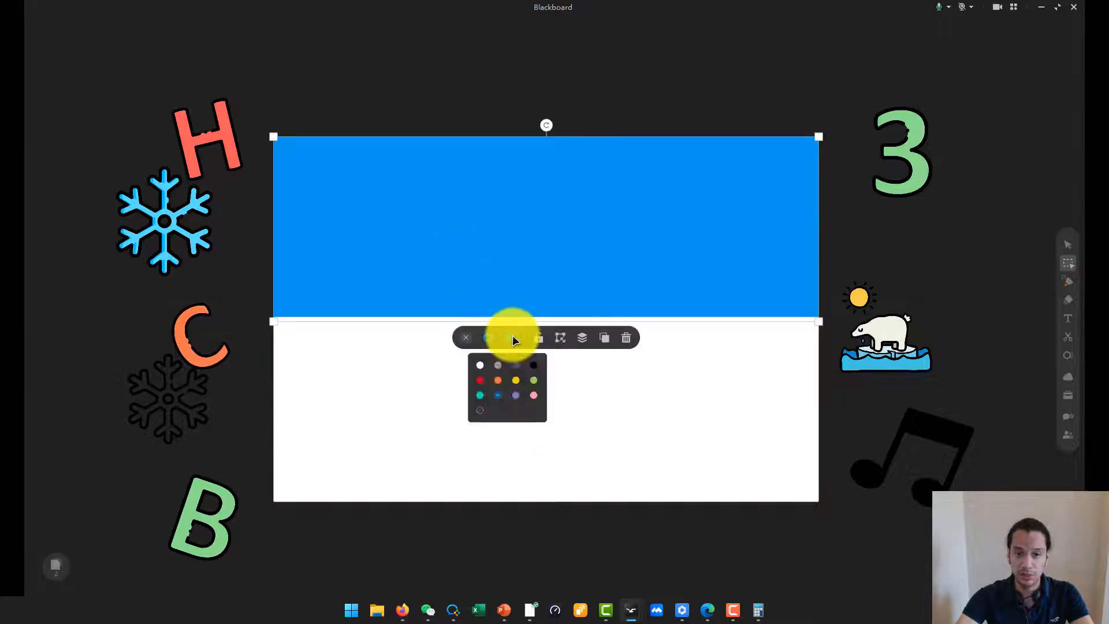
pyautogui.click(517, 379)
pyautogui.click(457, 386)
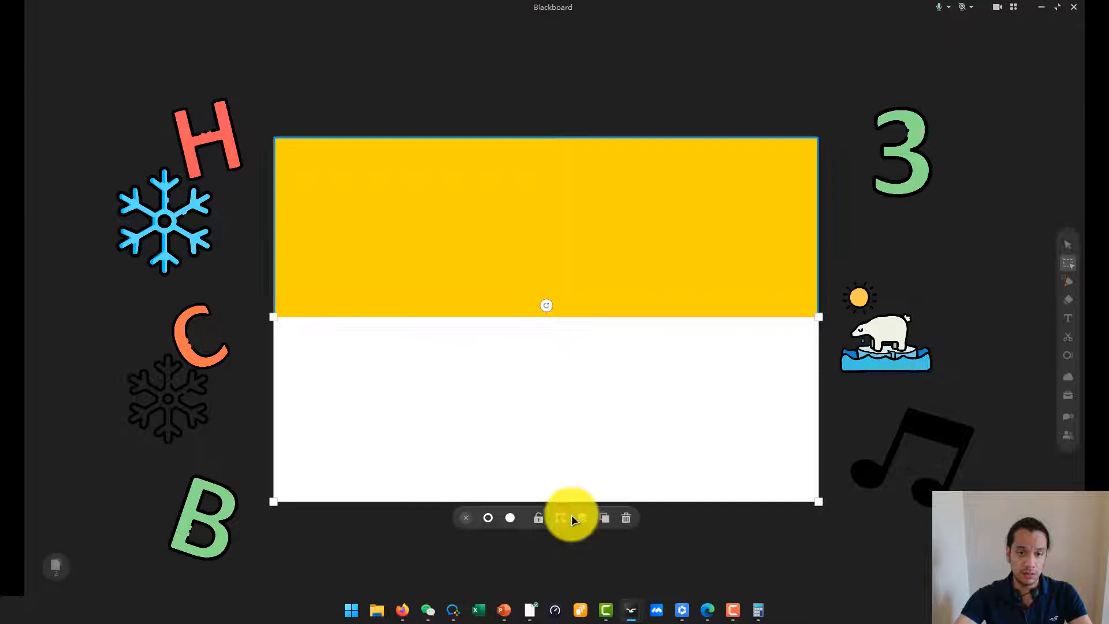
pyautogui.click(513, 518)
pyautogui.click(494, 463)
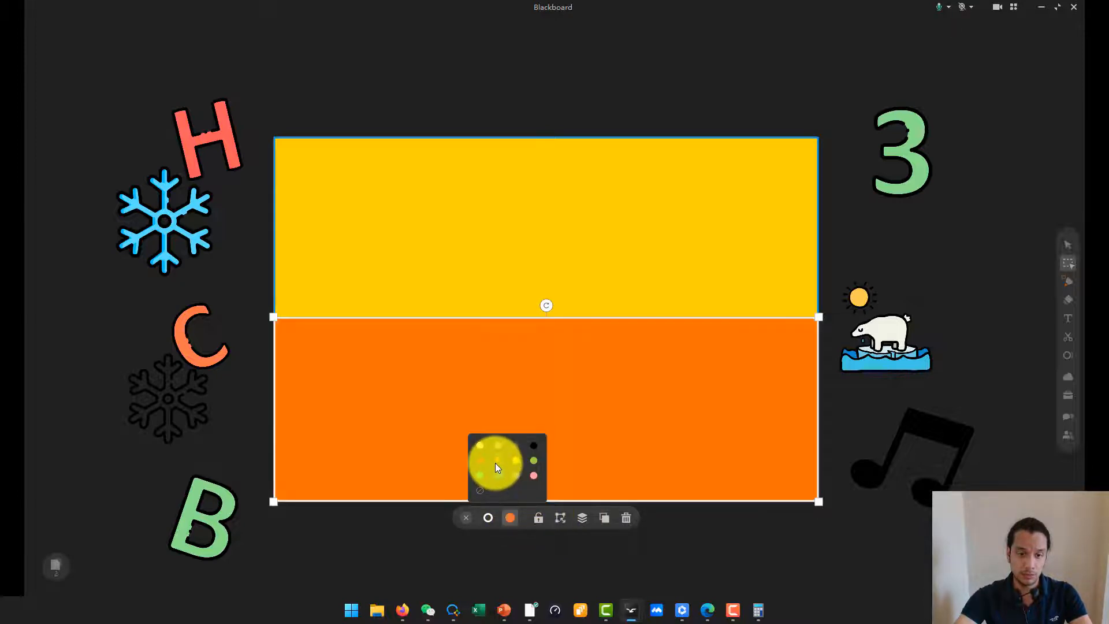
pyautogui.click(580, 567)
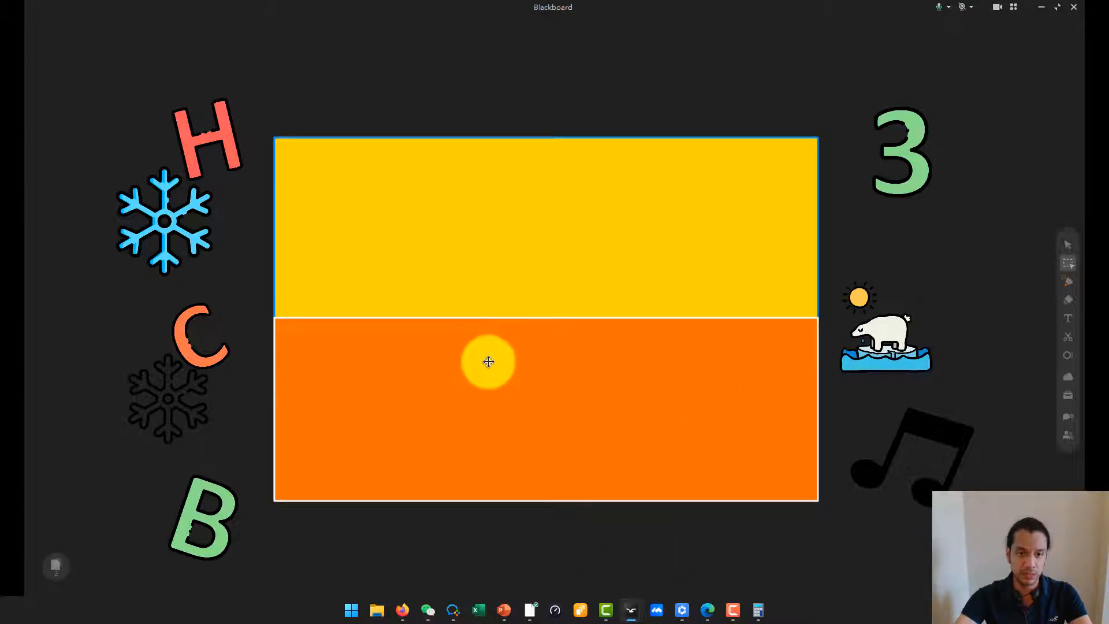
# - Set the orange stripe's outline to orange and open the yellow stripe's fill colours
pyautogui.click(489, 362)
pyautogui.click(508, 517)
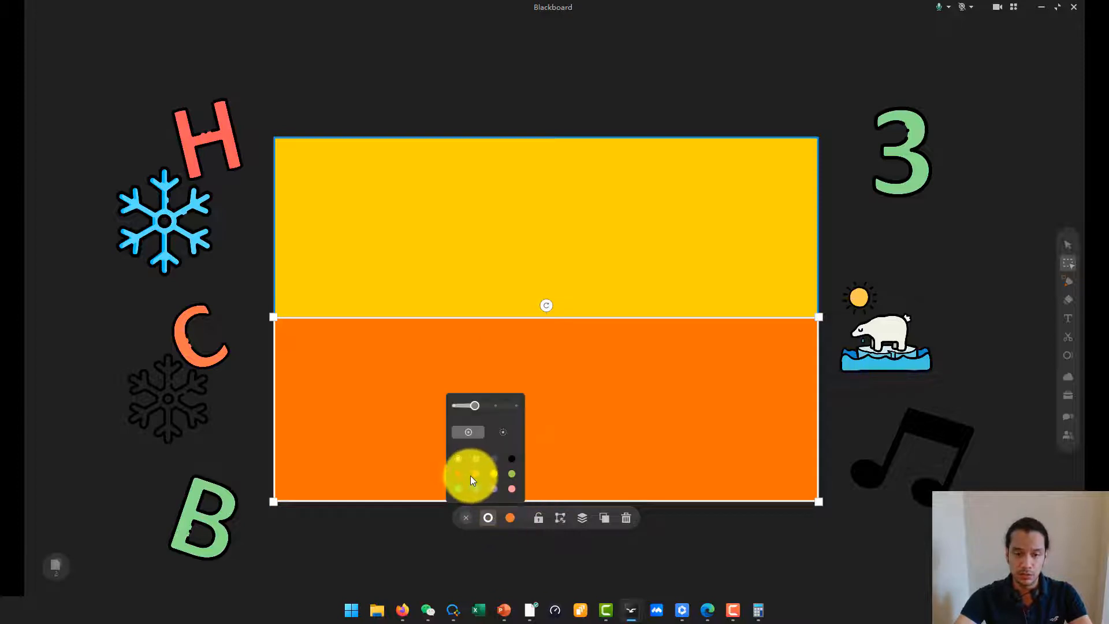
pyautogui.click(260, 397)
pyautogui.click(400, 214)
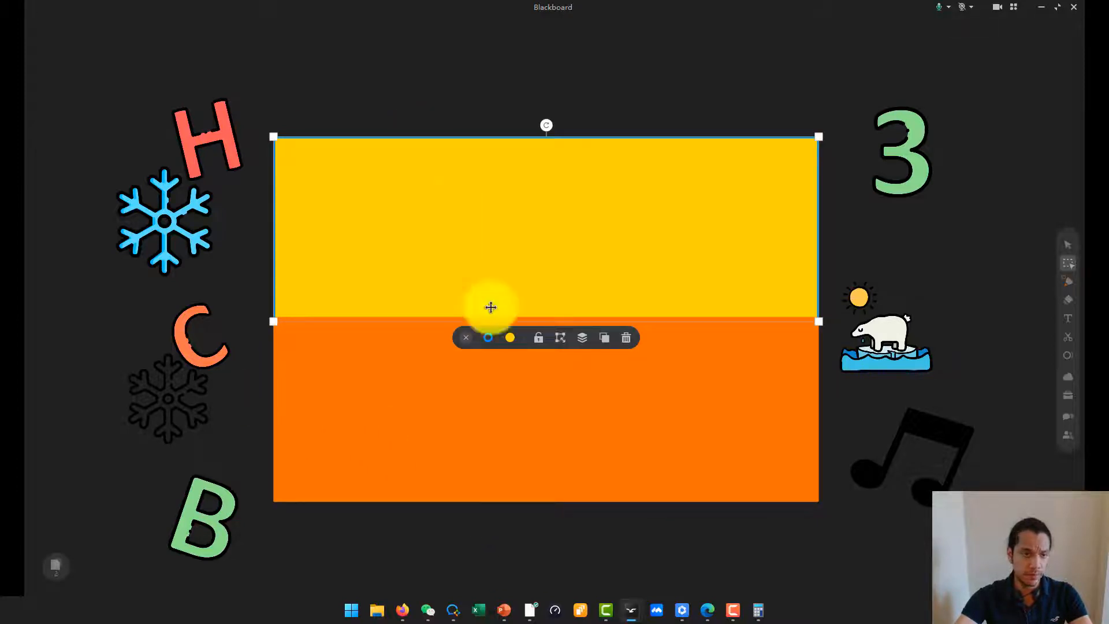
pyautogui.click(511, 338)
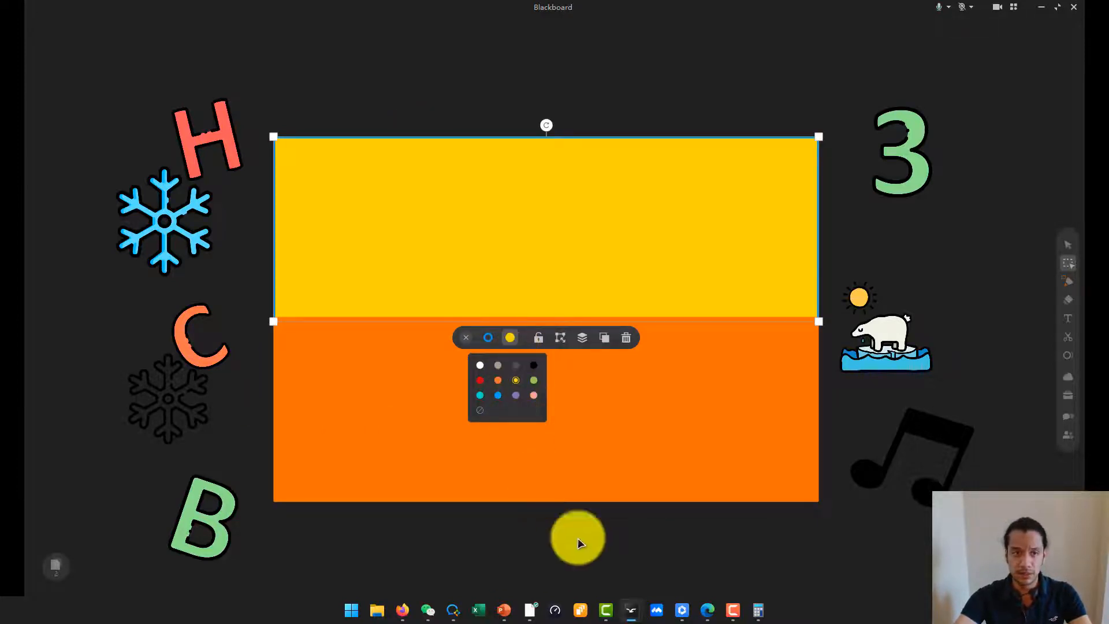
# - Move the music note slightly up and closer to the flag, and shift the orange C farther away from it
pyautogui.scroll(-8, 521, 504)
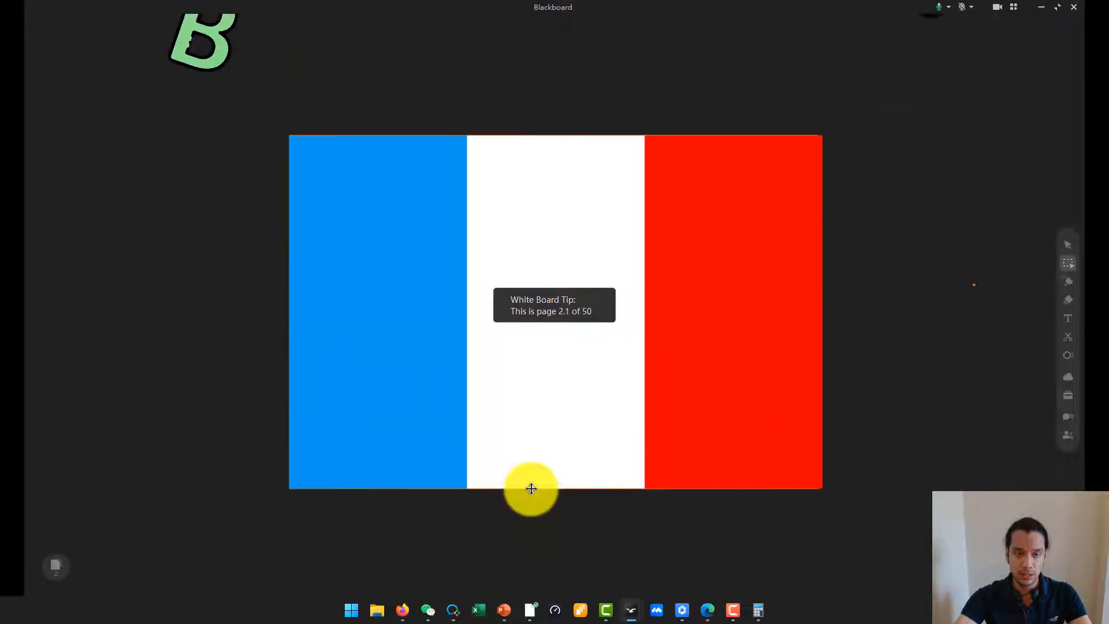
pyautogui.scroll(4, 527, 488)
pyautogui.moveTo(924, 242); pyautogui.dragTo(907, 173)
pyautogui.scroll(2, 200, 290)
pyautogui.moveTo(200, 248); pyautogui.dragTo(122, 223)
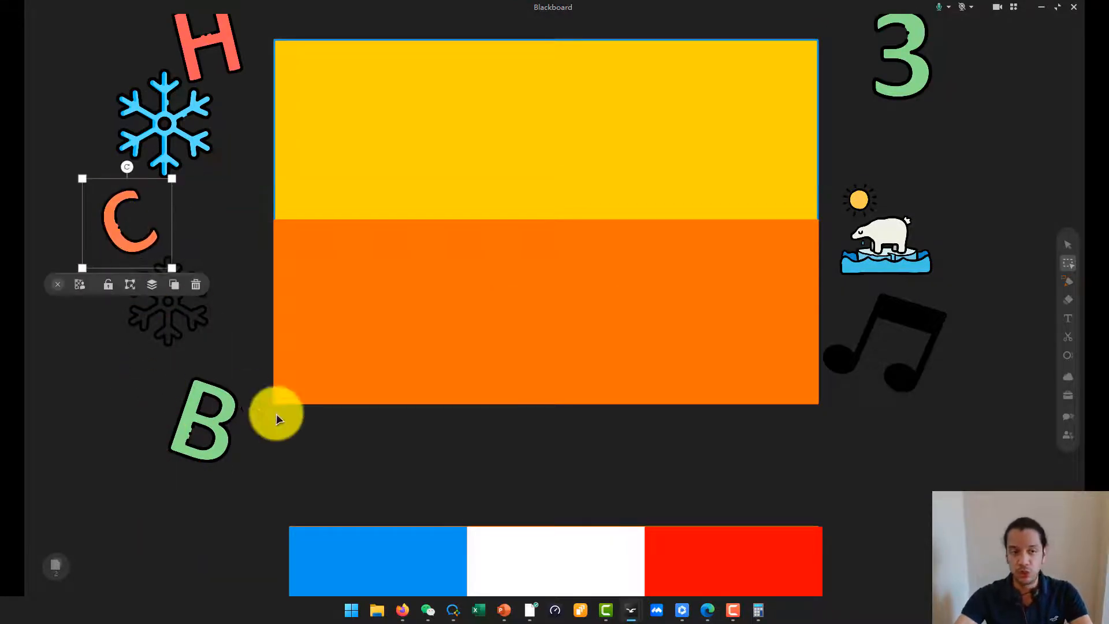
pyautogui.scroll(-3, 256, 415)
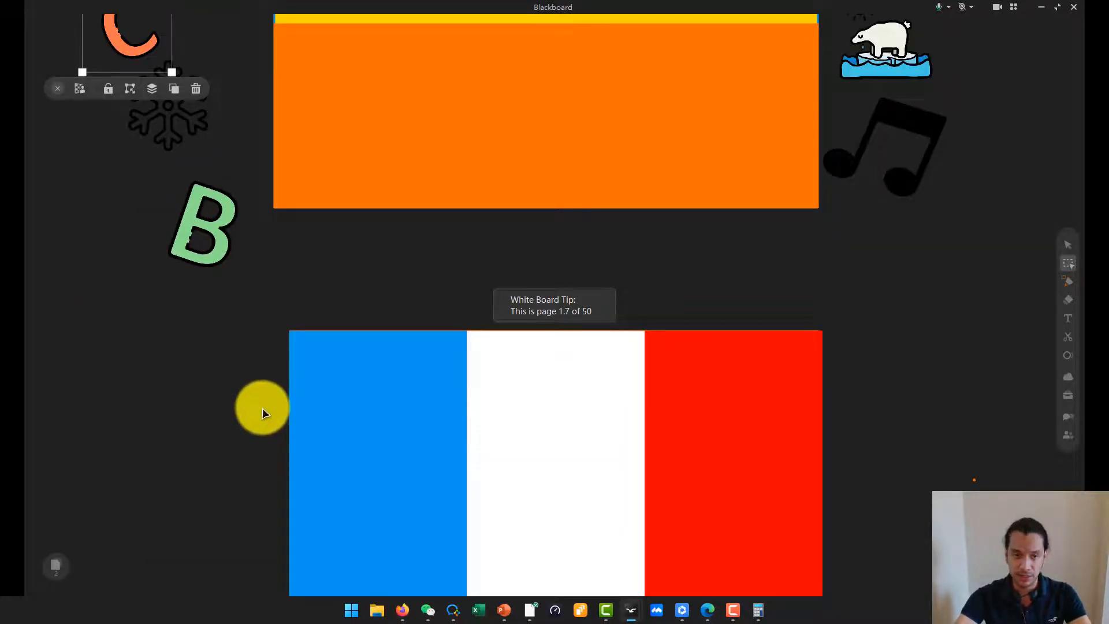
pyautogui.scroll(5, 262, 407)
pyautogui.scroll(-7, 265, 406)
pyautogui.scroll(5, 264, 407)
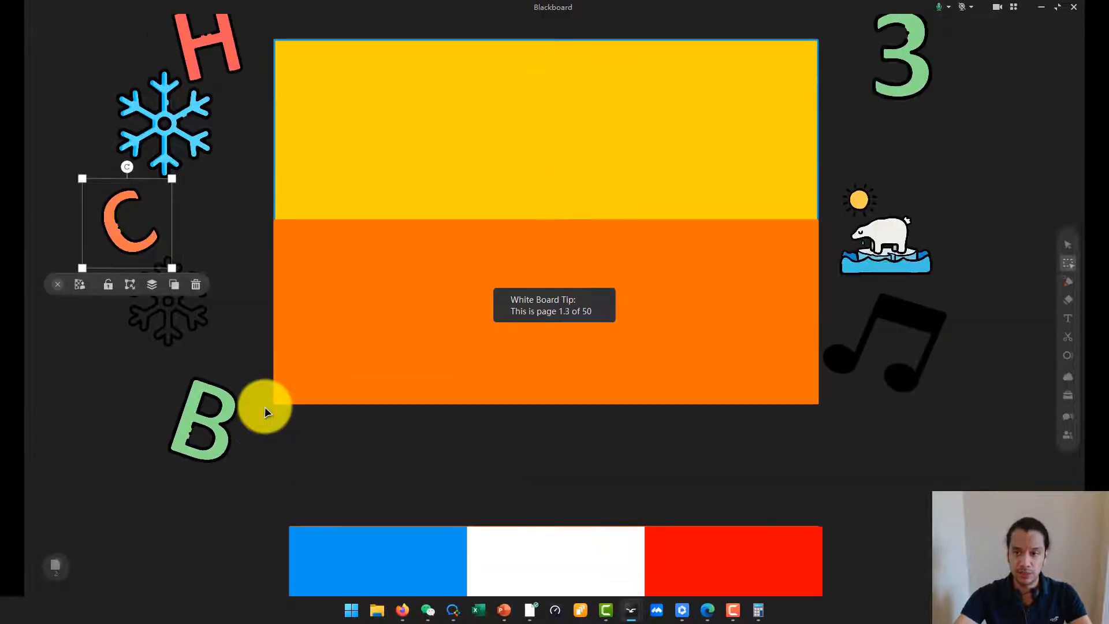
pyautogui.scroll(-2, 264, 406)
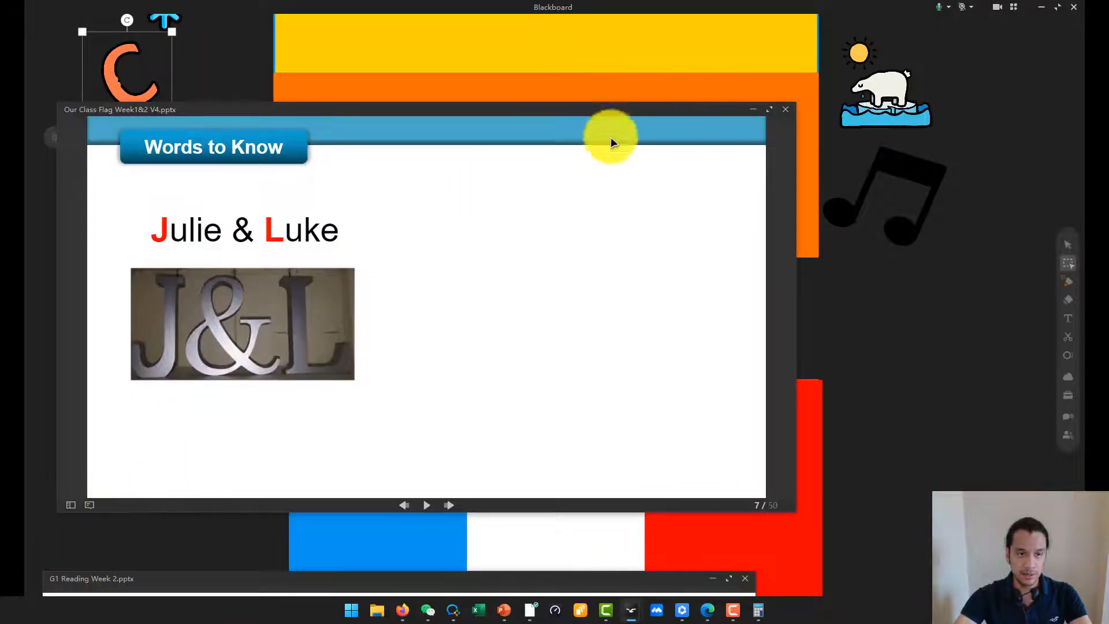
# - Move the G1 Reading Week 2.pptx window up over the flags and go to slide 16, the Order and Say comprehension activity
pyautogui.moveTo(172, 580); pyautogui.dragTo(212, 84)
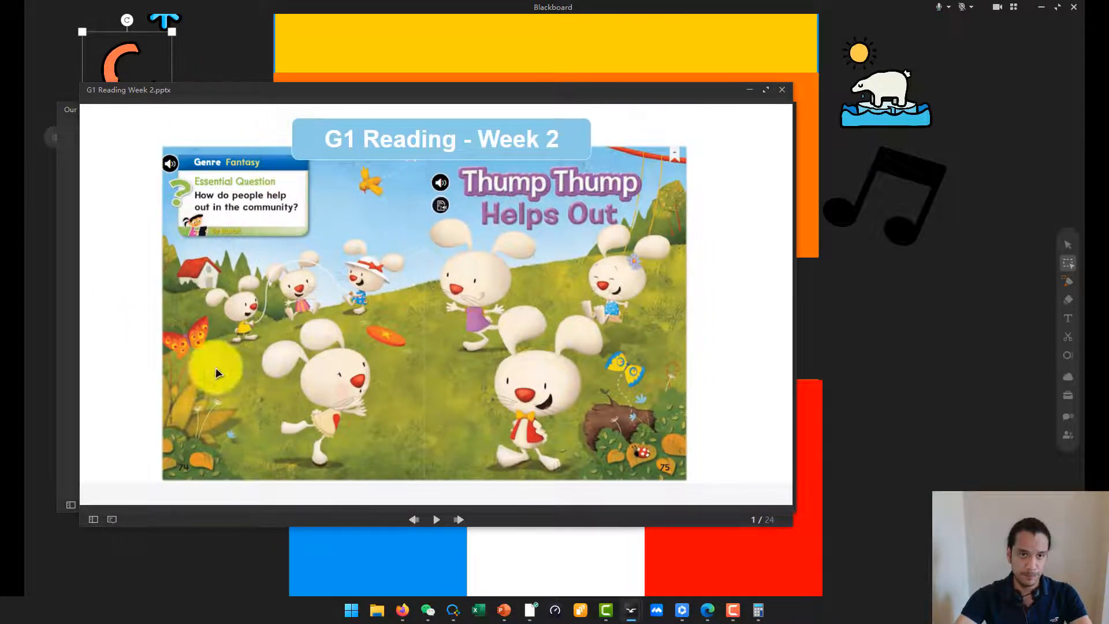
pyautogui.click(93, 519)
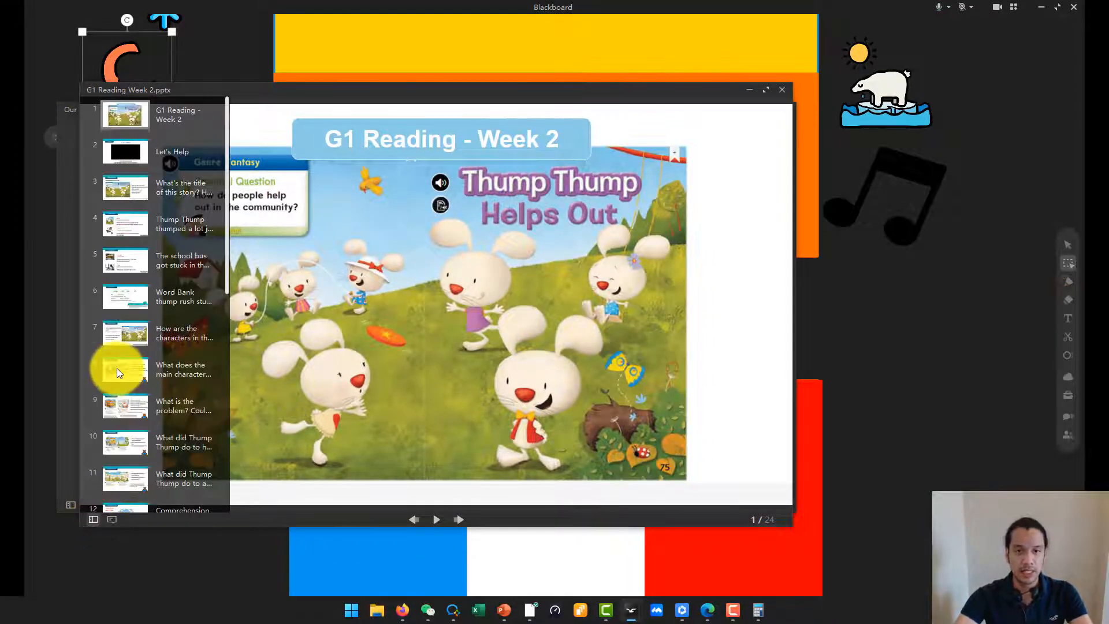
pyautogui.scroll(-6, 120, 361)
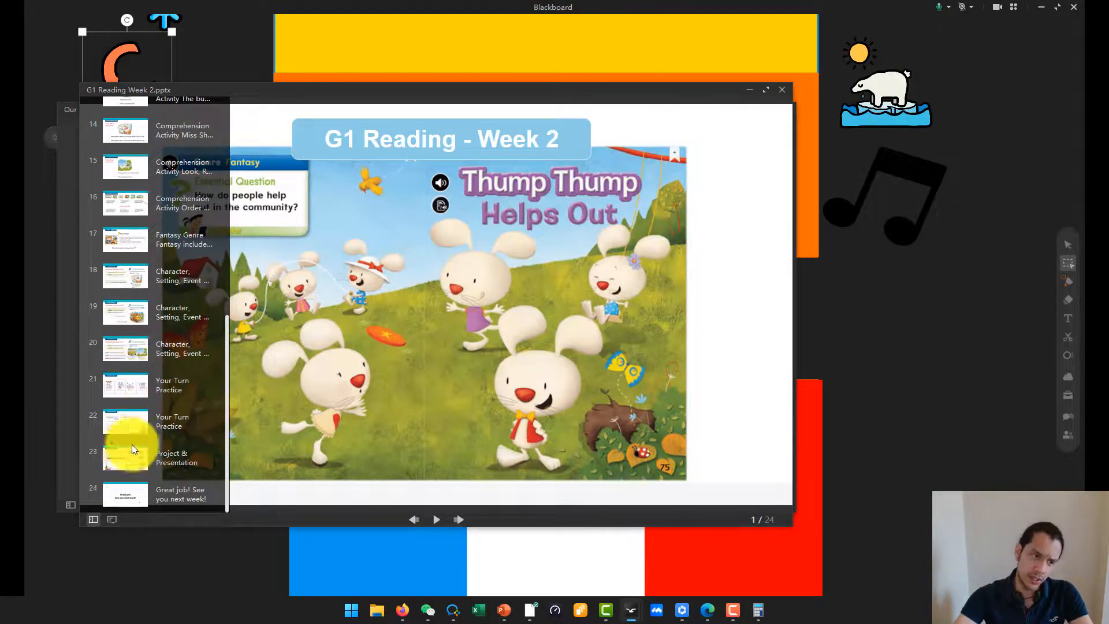
pyautogui.click(137, 208)
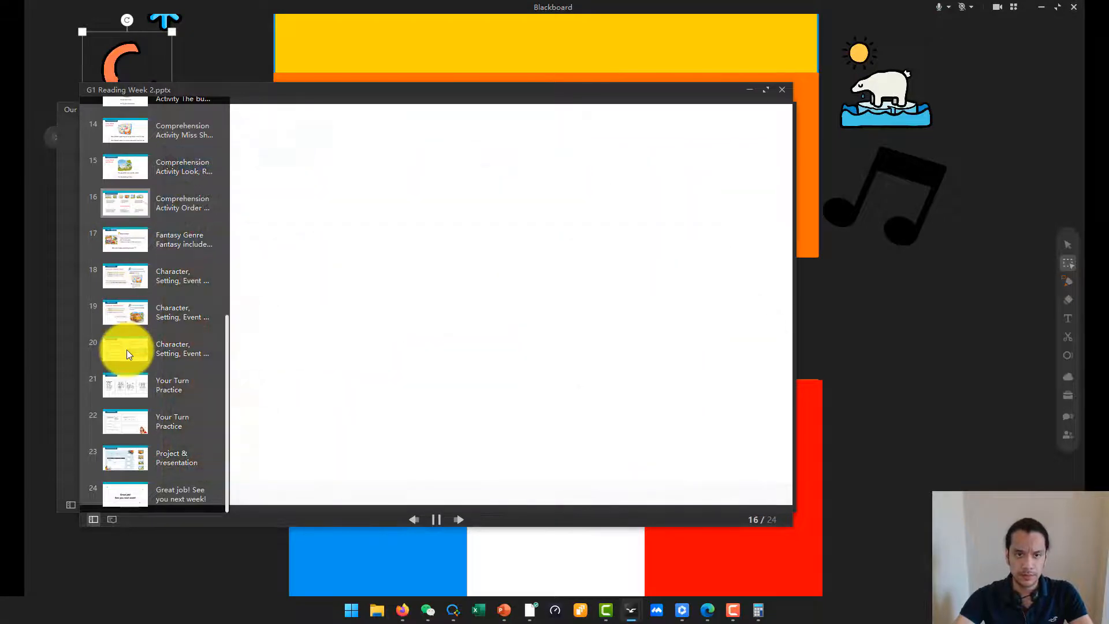
pyautogui.click(418, 173)
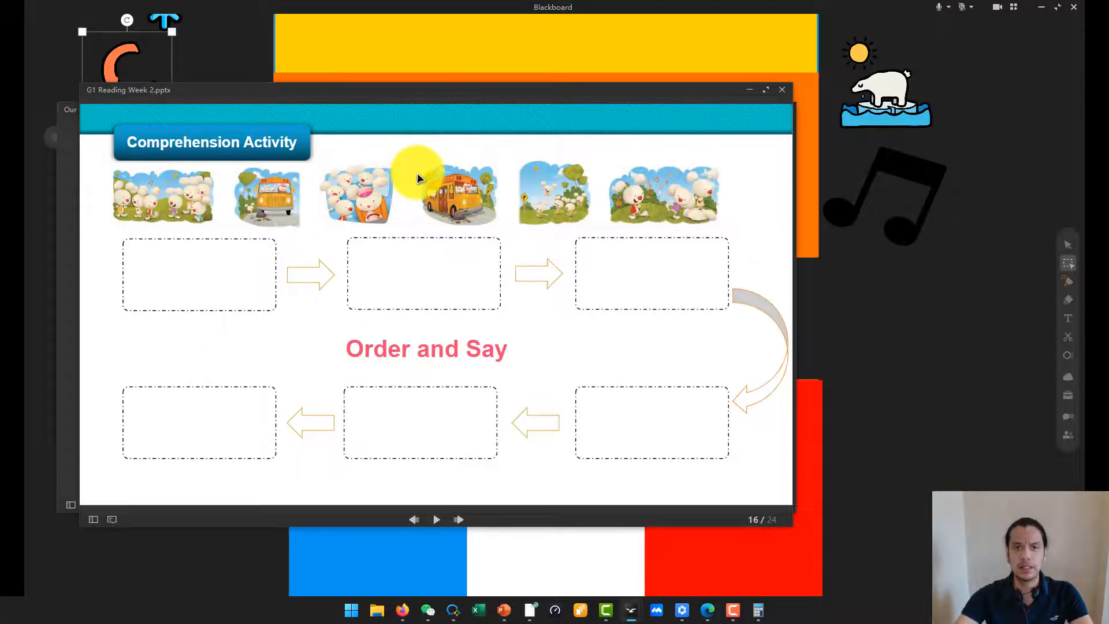